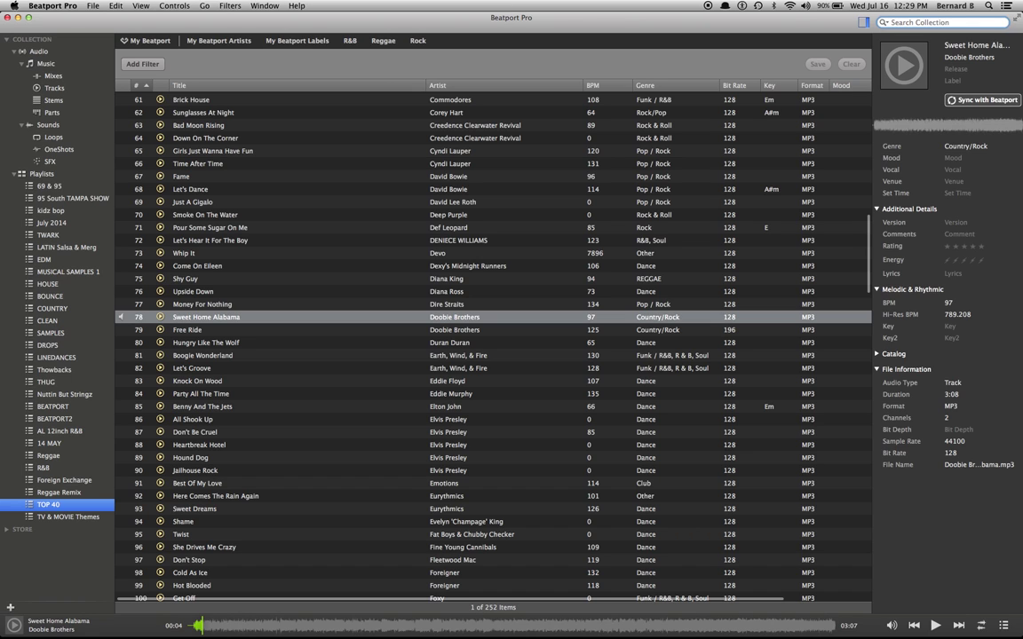
- Dismiss the column chooser unchanged, then collapse and re-expand the Collection library tree
right_click(401, 85)
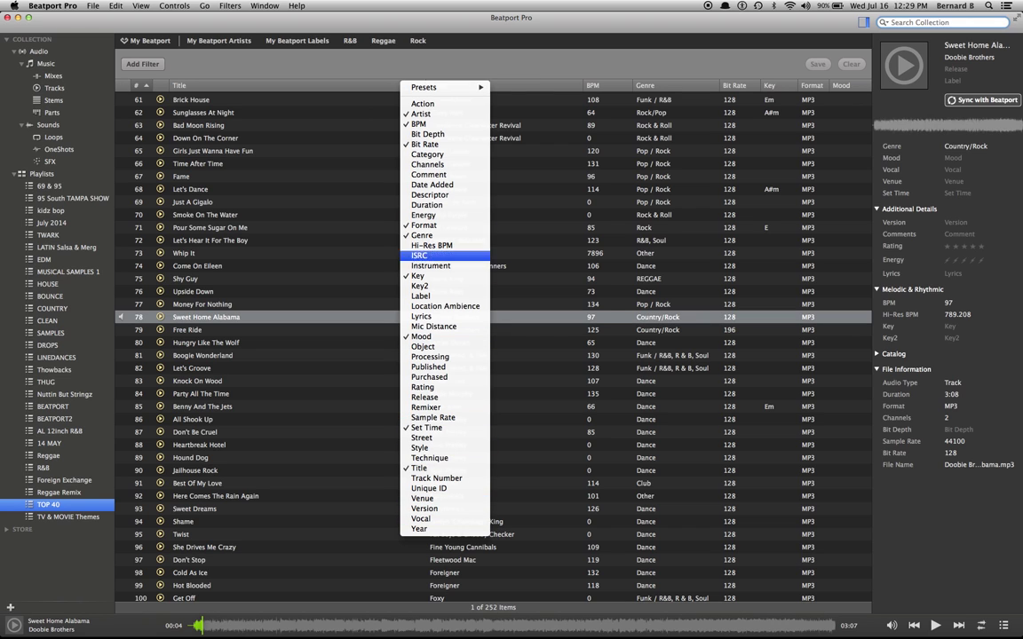
mouse_move(444, 87)
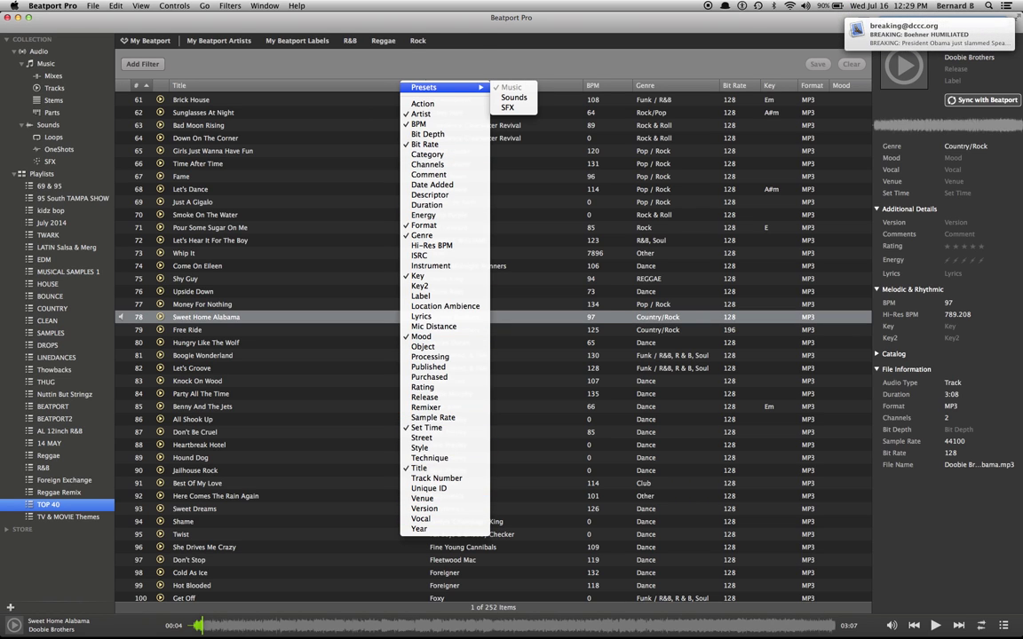
key(Escape)
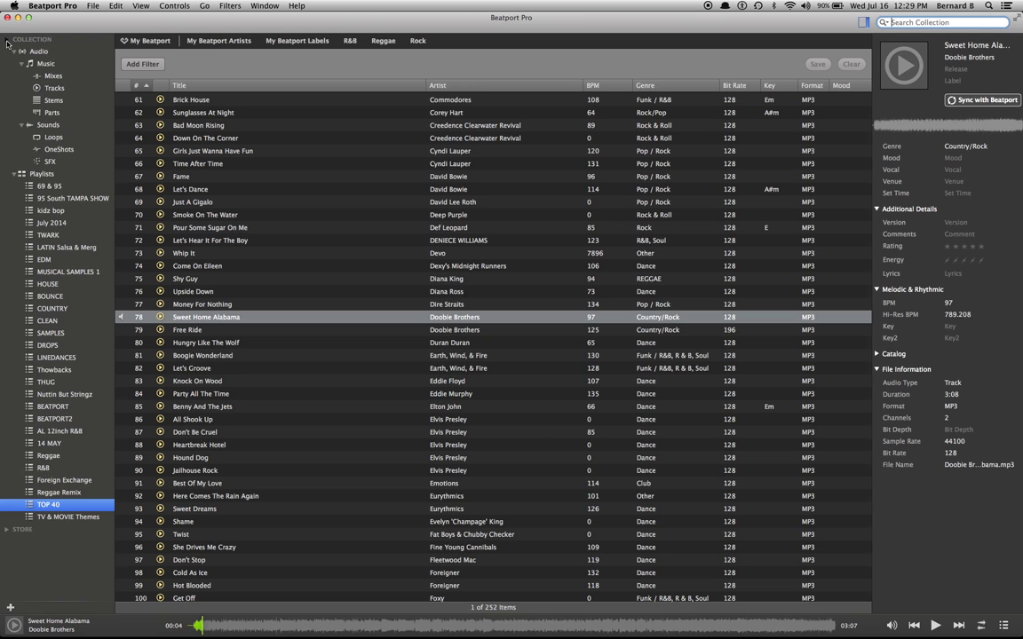
click(7, 41)
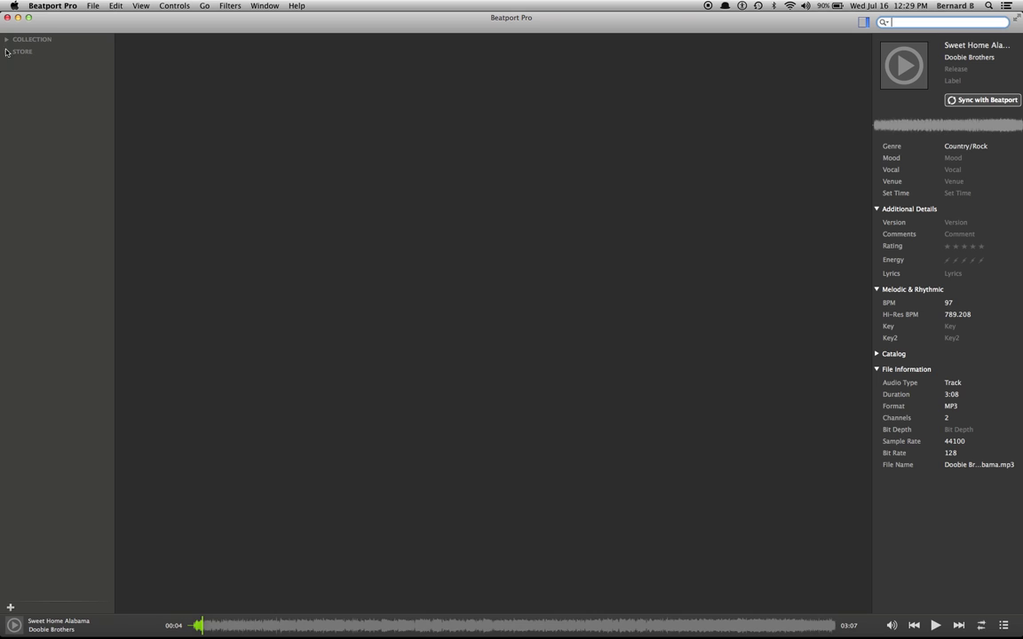
click(7, 41)
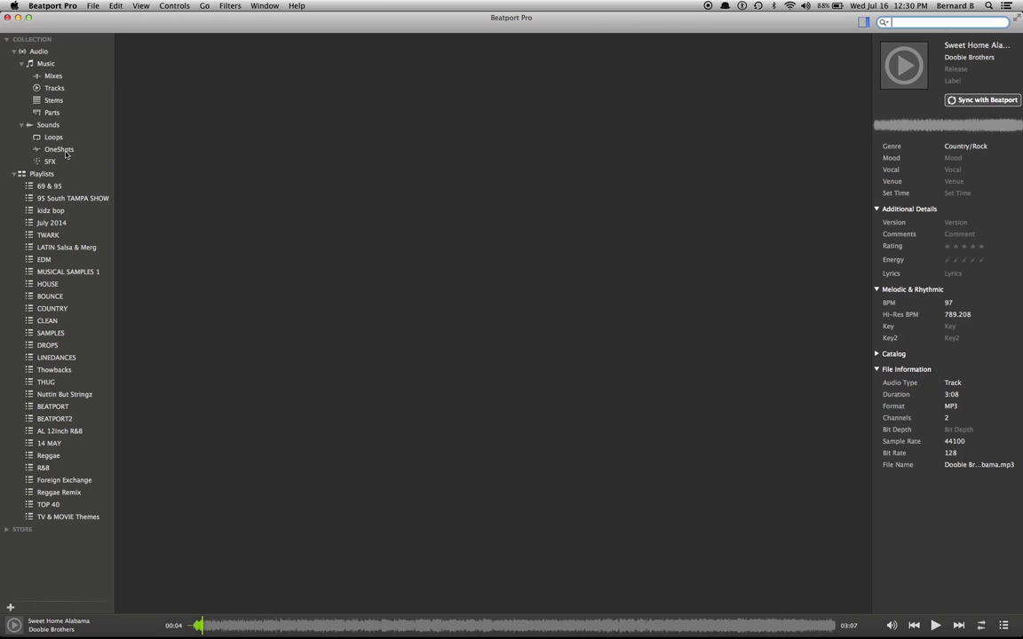
- Show the OneShots sound library and scroll down to the evilaugh one-shot
click(60, 150)
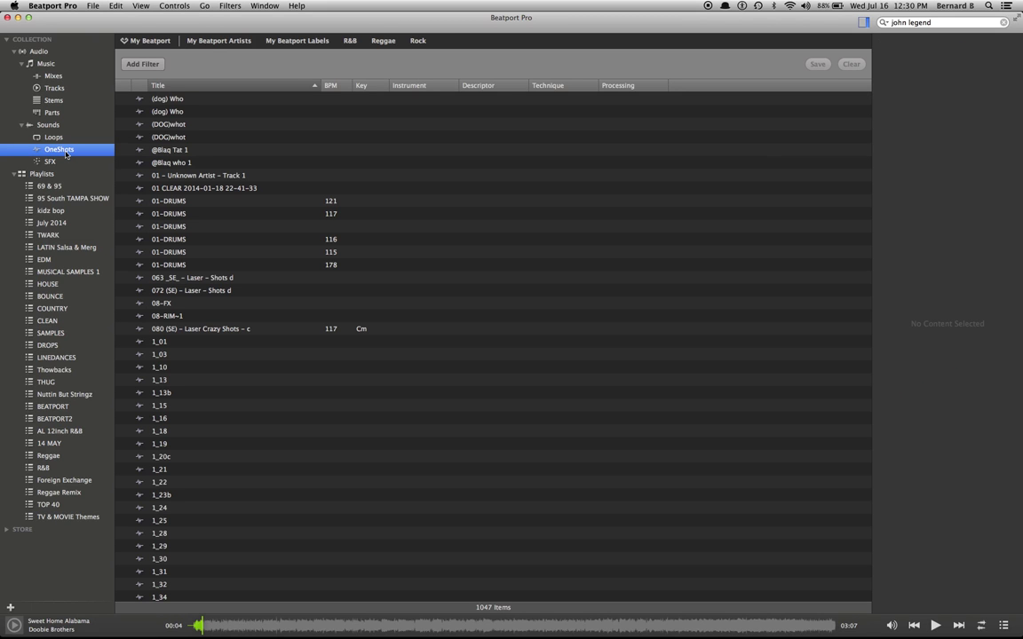
scroll(255, 238, down, 10)
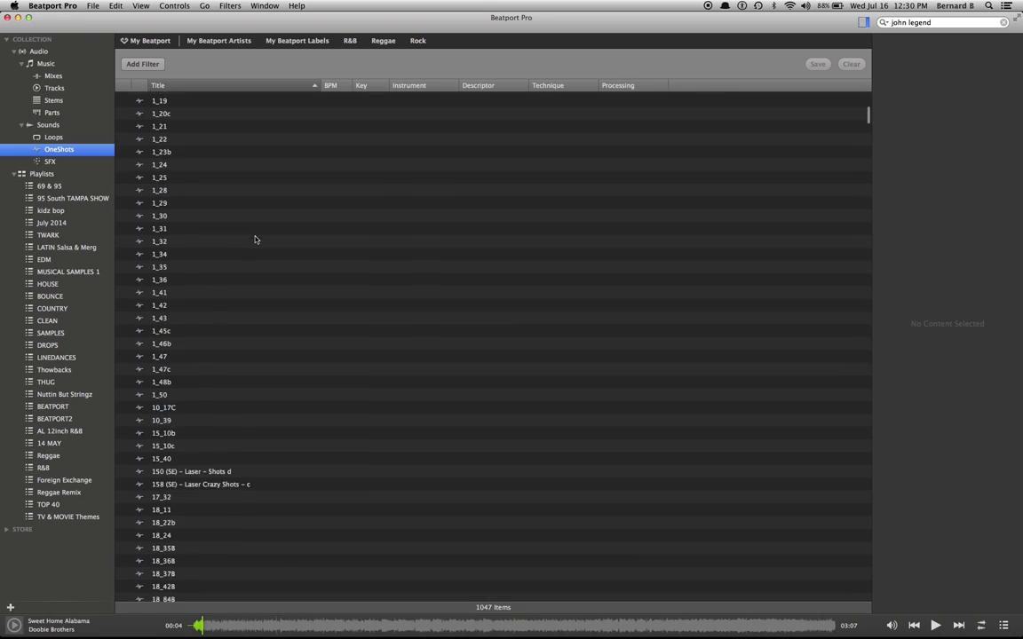
scroll(254, 239, down, 20)
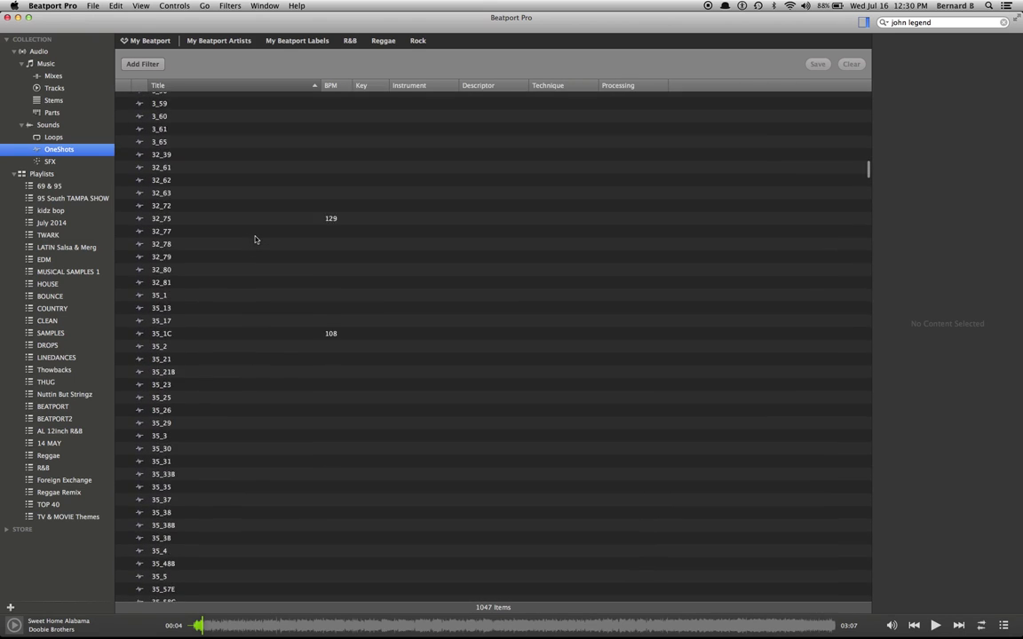
scroll(255, 239, down, 20)
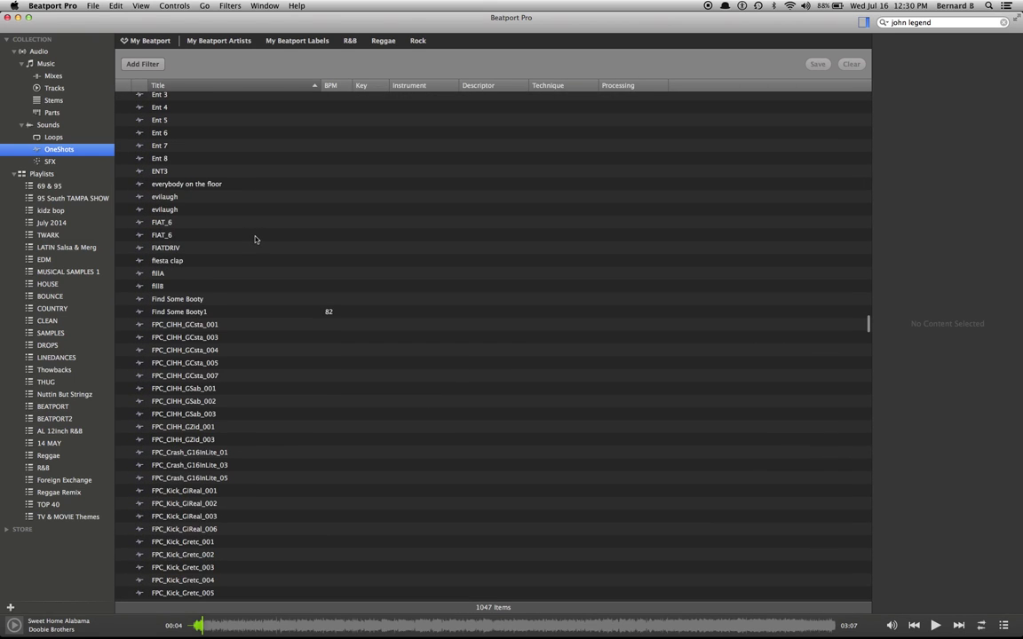
scroll(255, 239, up, 2)
- Select the evilaugh one-shot and play it in the player
click(185, 235)
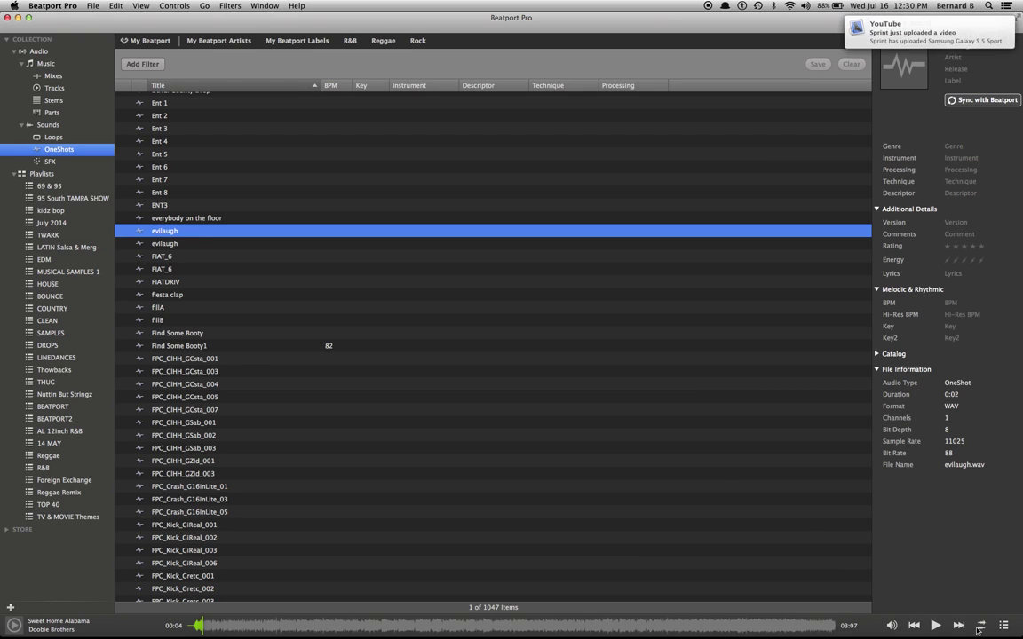
mouse_move(972, 63)
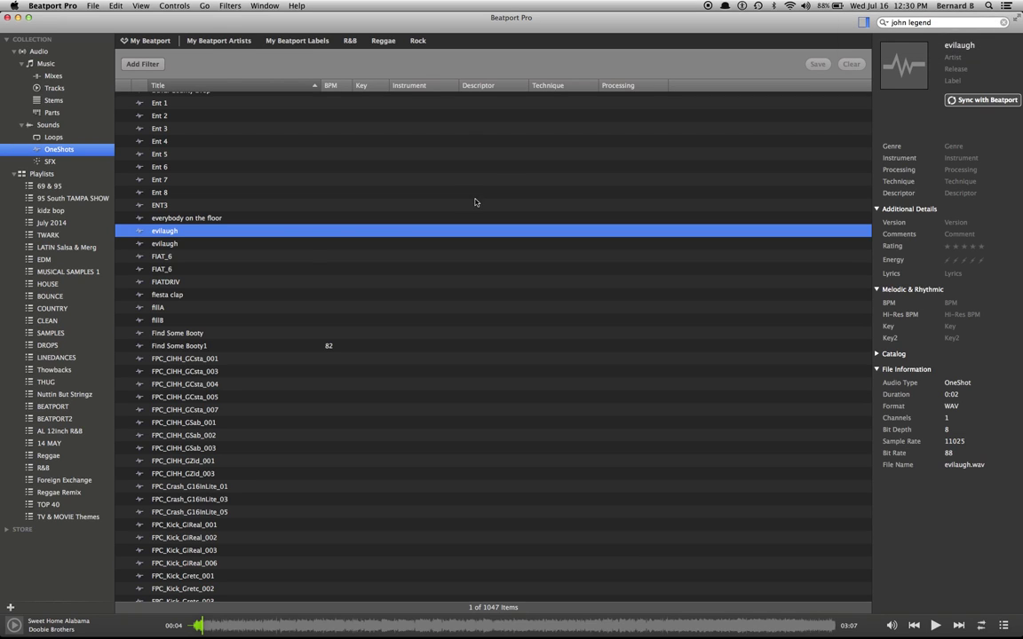
click(293, 232)
click(935, 626)
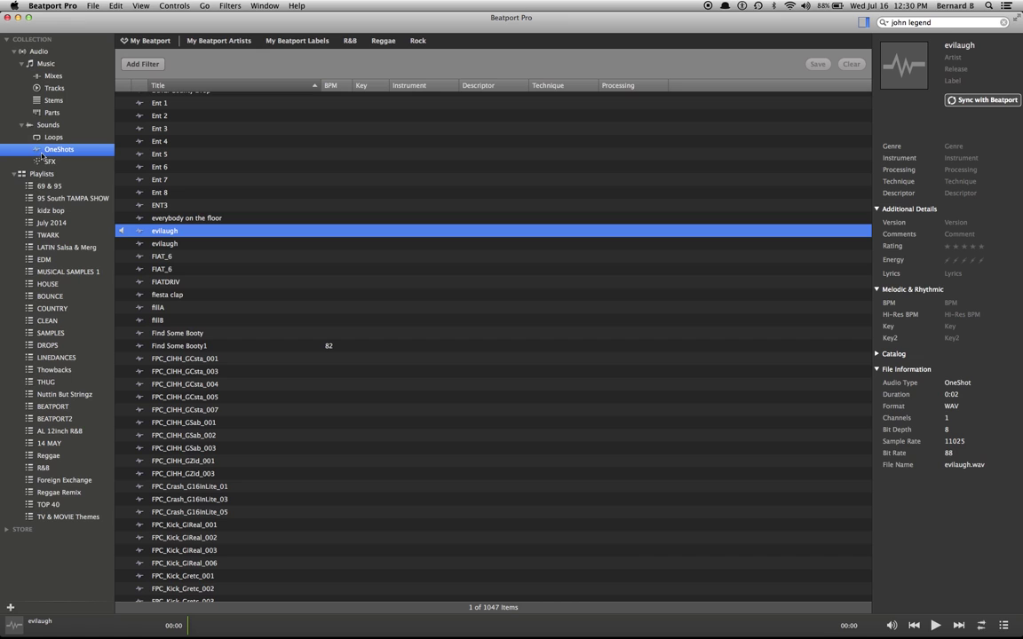
- Audition the (Full) Whoo 2 sound from all Sounds, then pause it
click(49, 125)
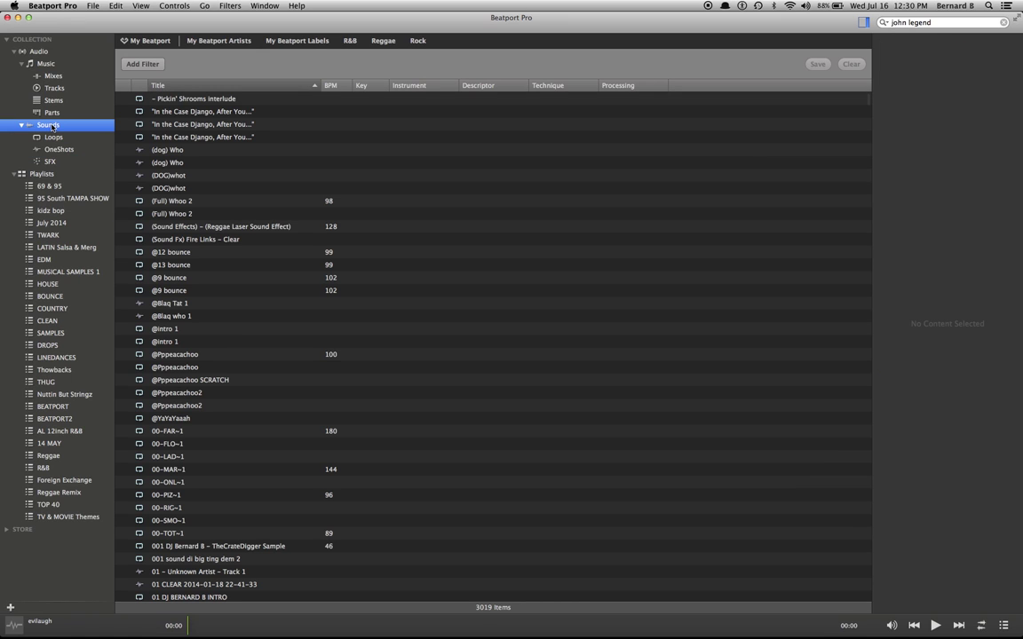
double_click(180, 203)
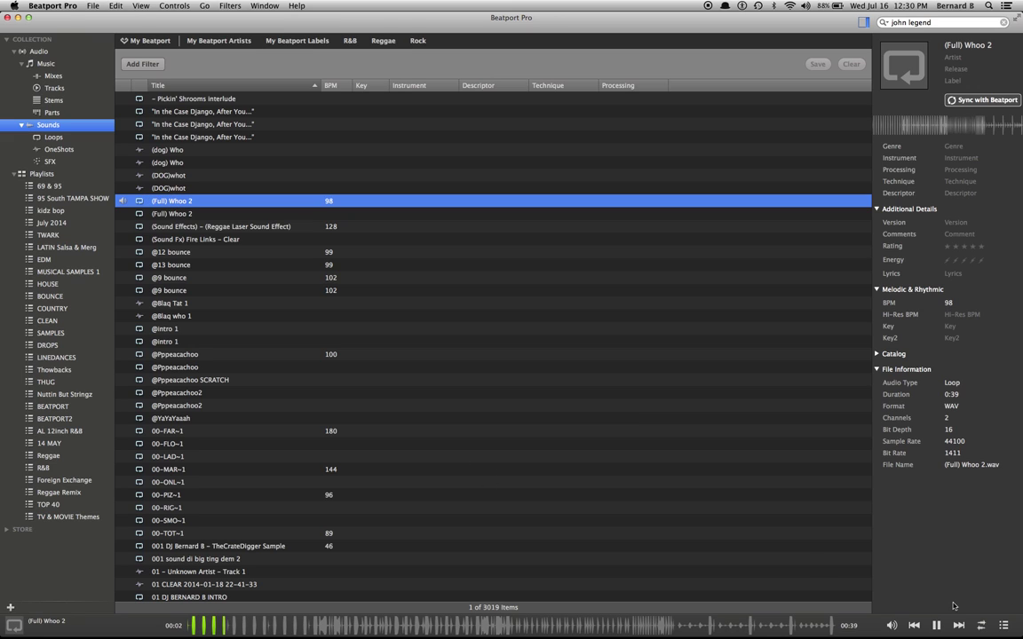
key(space)
- In Loops, play the Reggae Laser Sound Effect loop and pause it
click(53, 137)
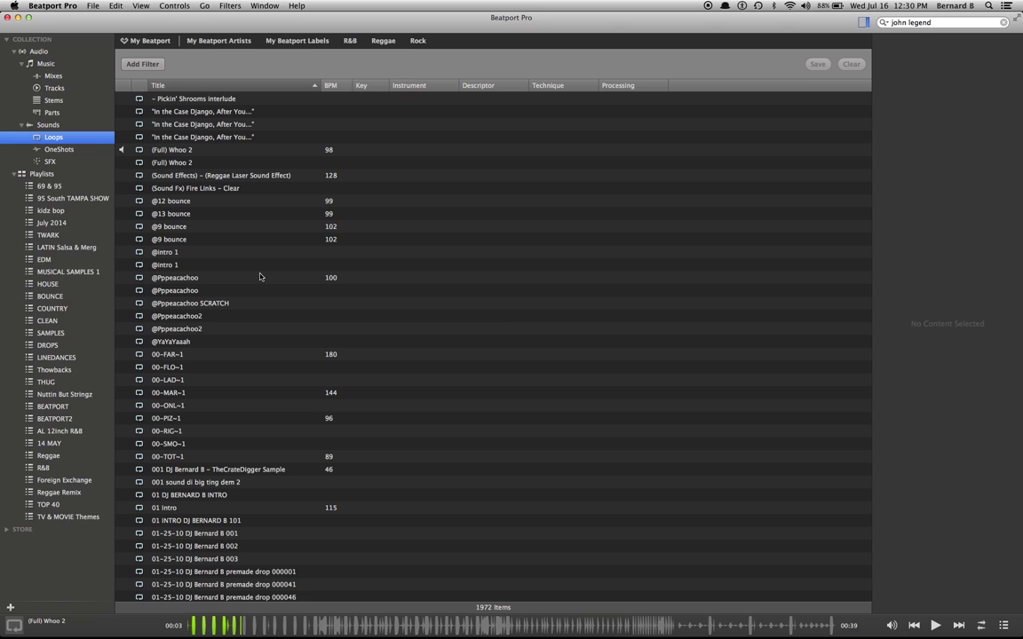
scroll(260, 276, down, 1)
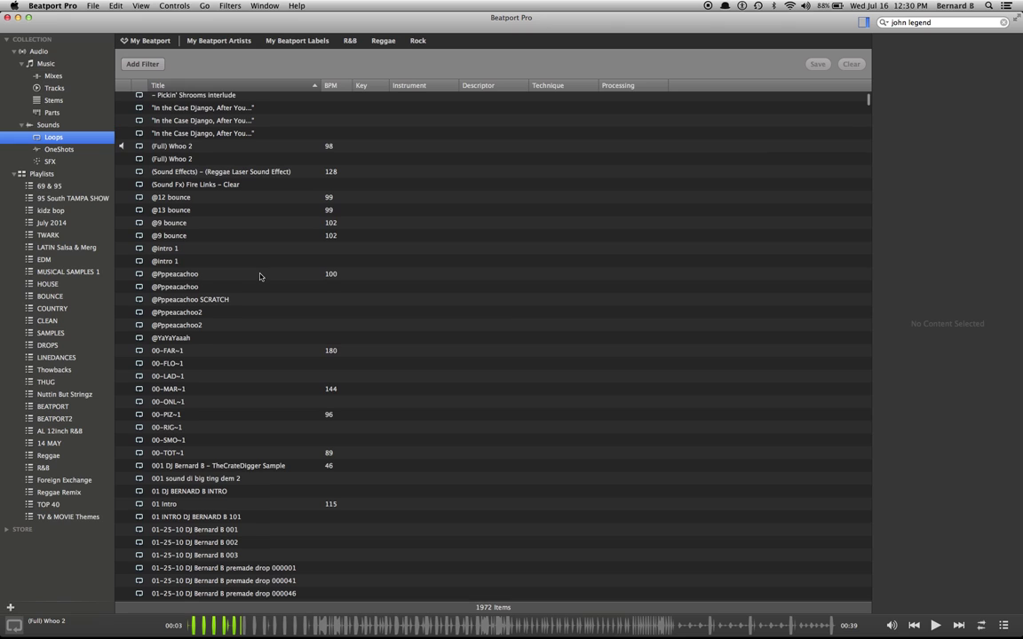
double_click(255, 172)
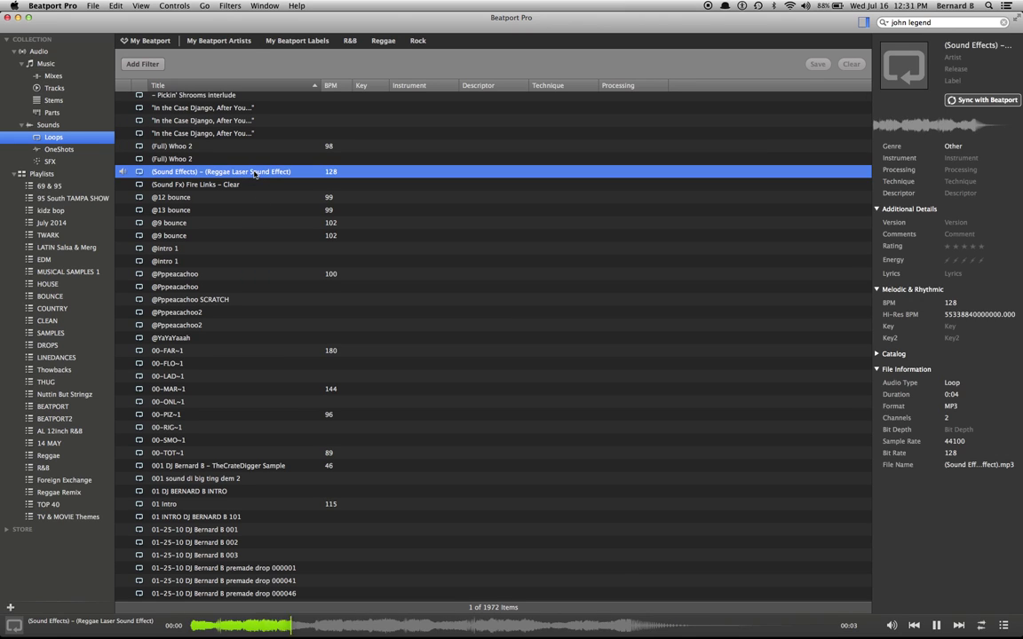
click(937, 626)
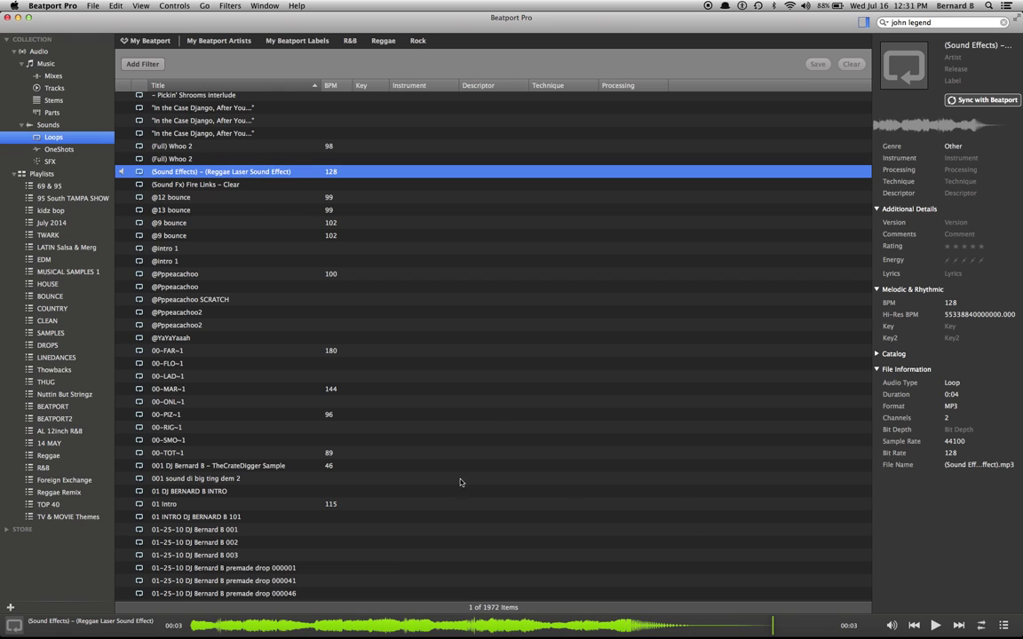
mouse_move(536, 627)
- Show the 22,593-item Tracks list under Music and scroll through it
click(56, 89)
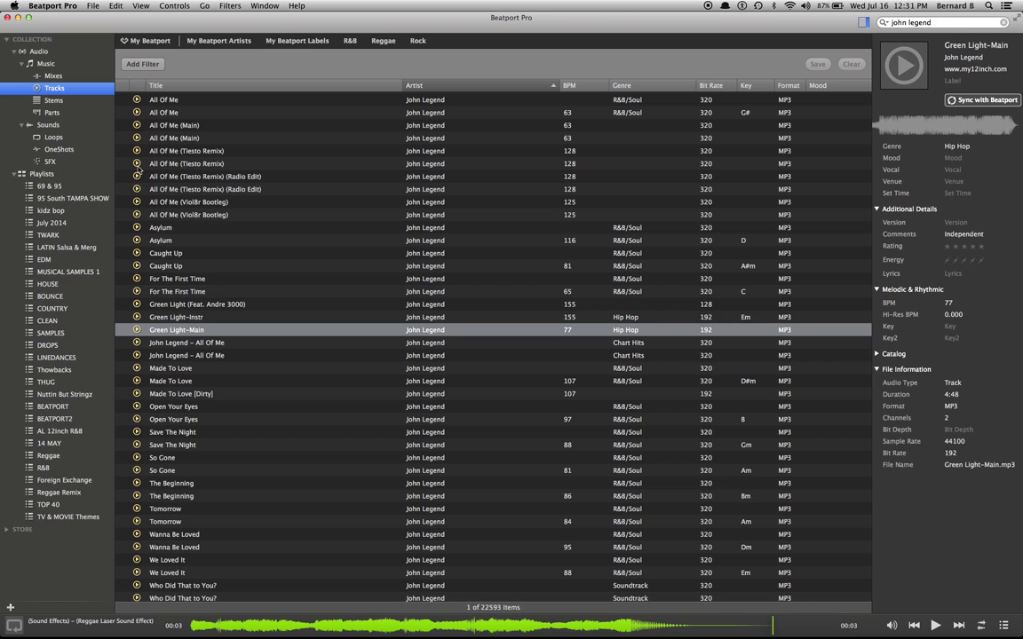
scroll(500, 213, up, 5)
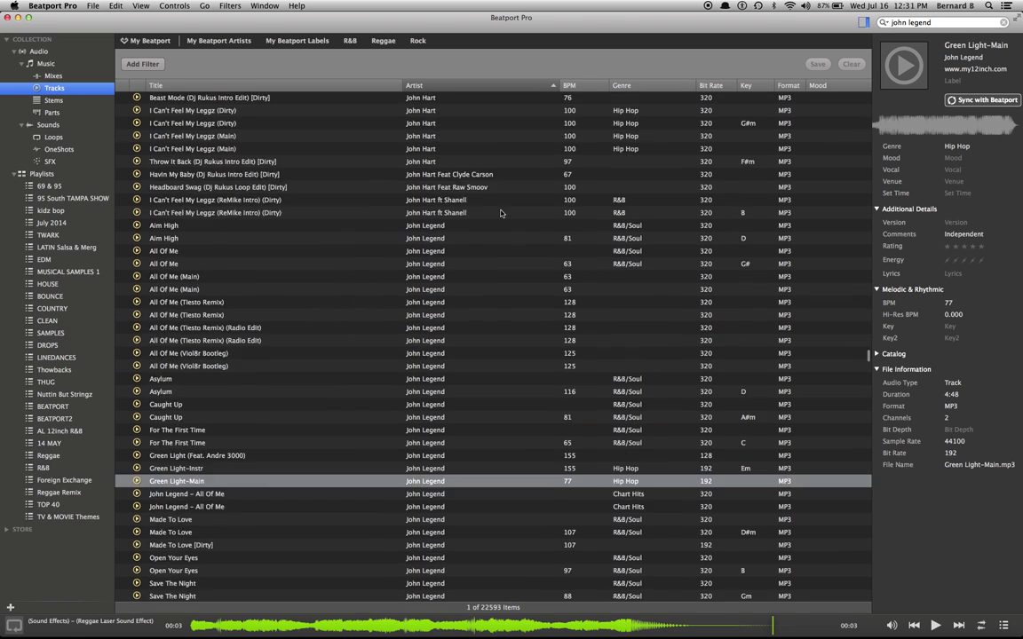
scroll(500, 213, up, 10)
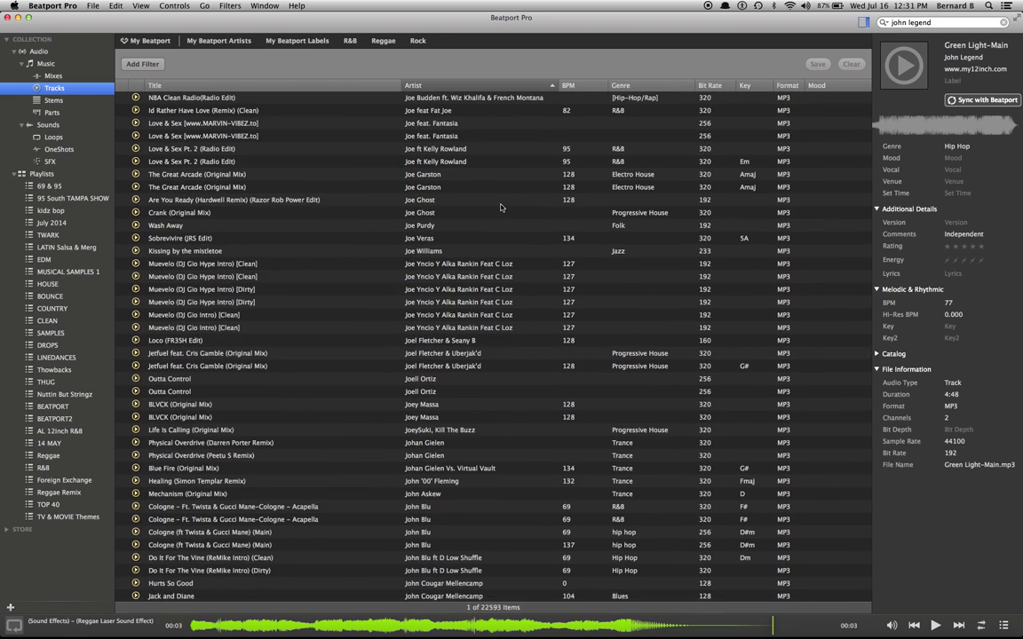
scroll(500, 207, down, 15)
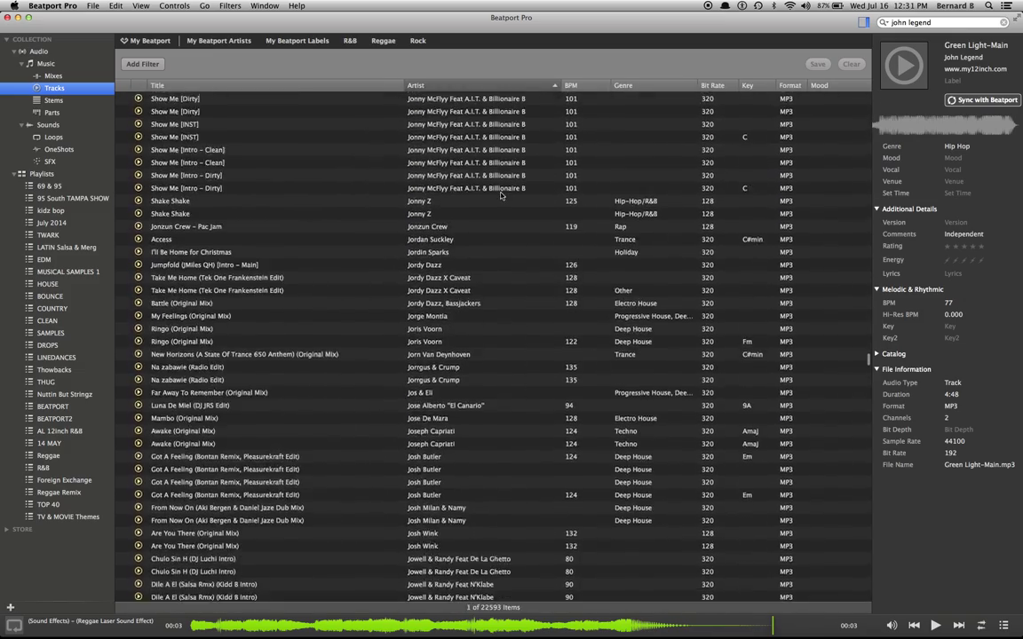
scroll(500, 196, down, 15)
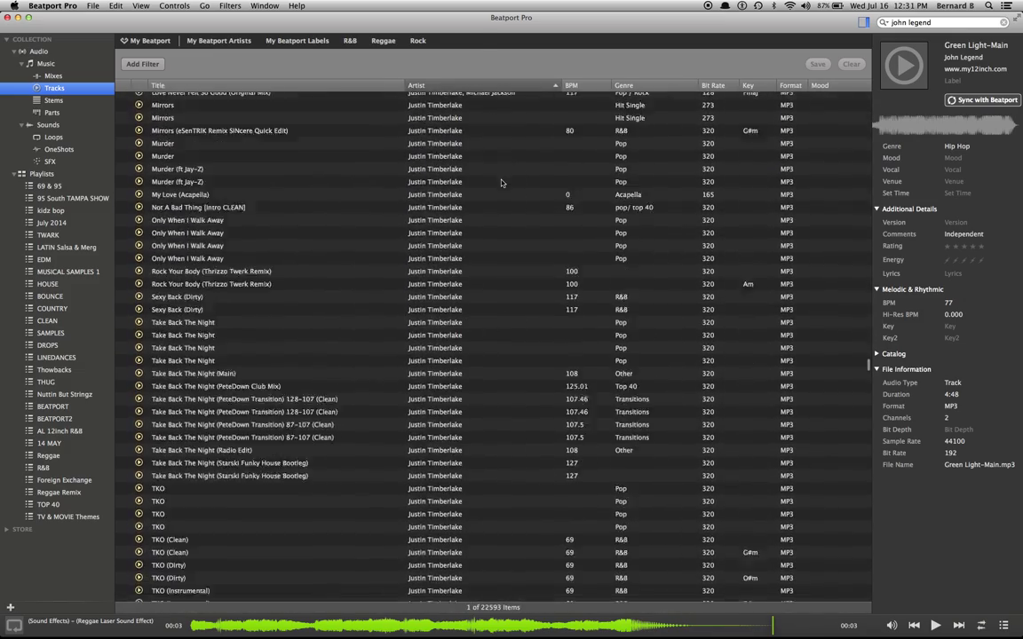
scroll(501, 183, down, 8)
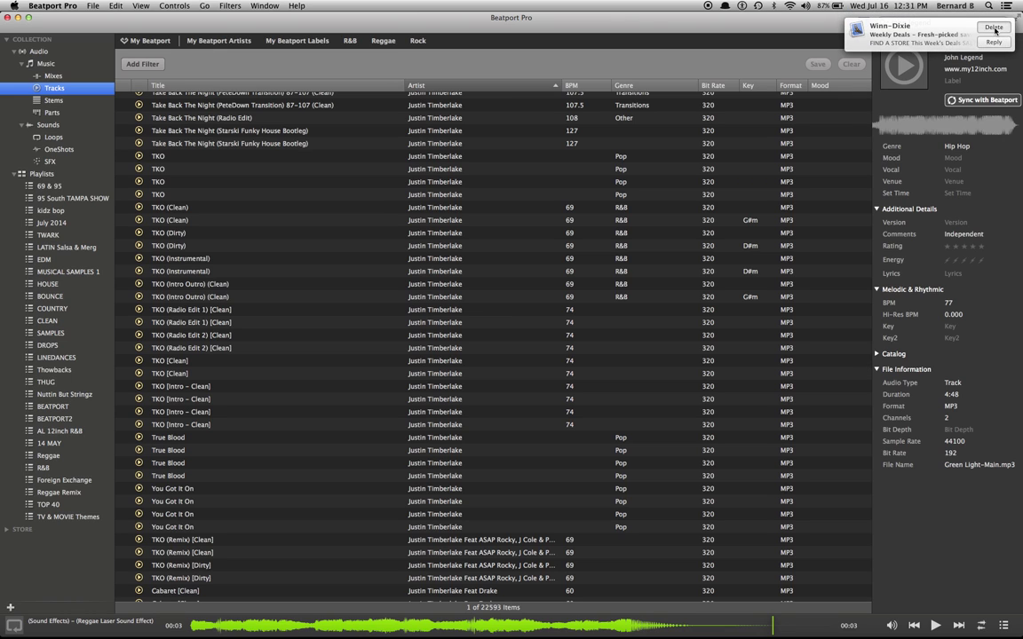
- Open the 130-item Mixes list and select the 80's 90's R&B Mix to view its details
click(55, 76)
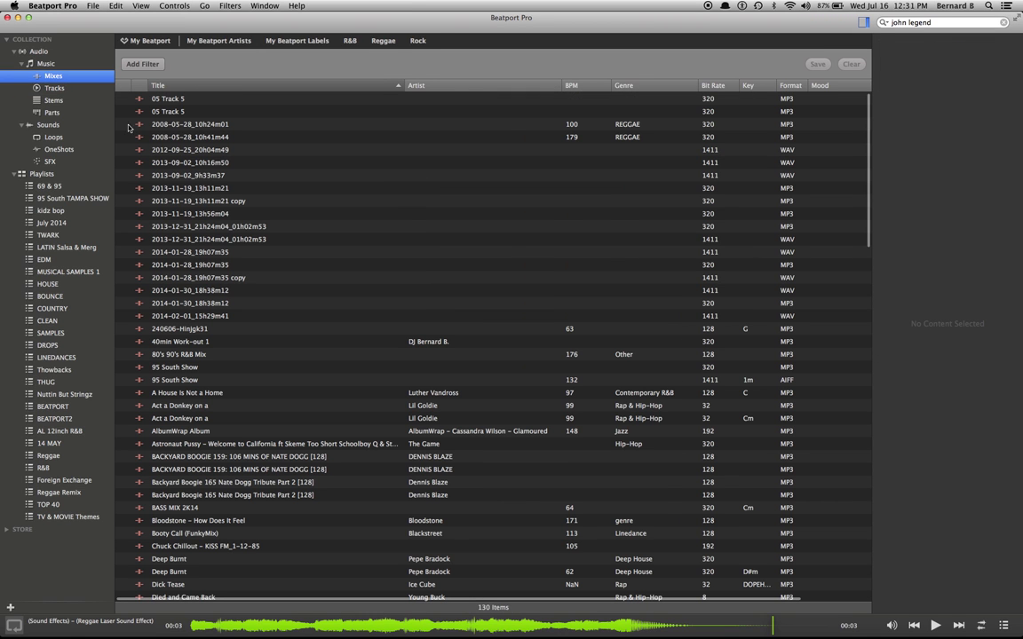
scroll(238, 234, down, 6)
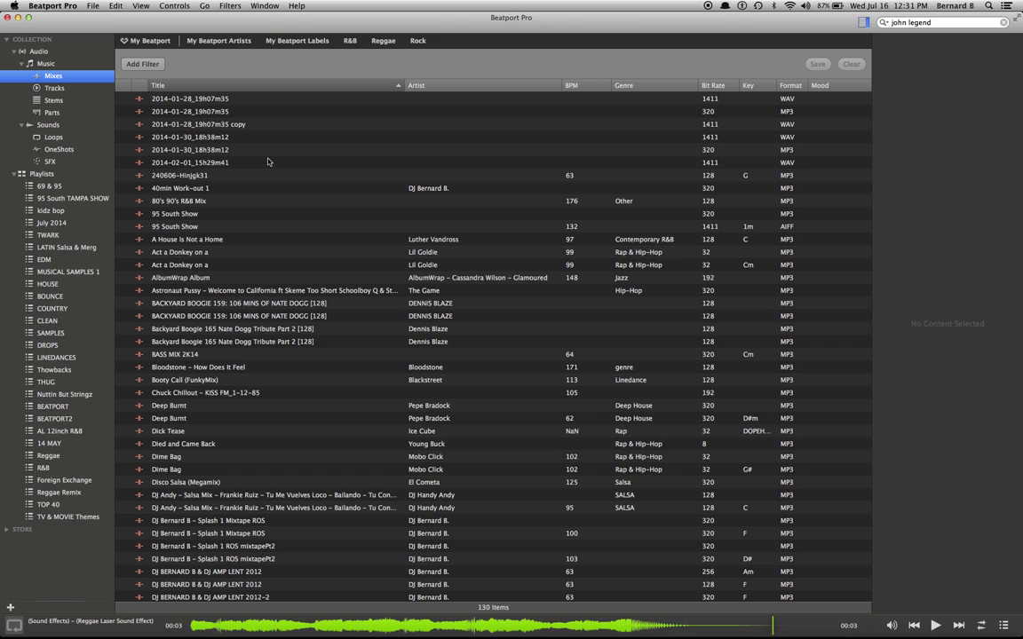
click(233, 203)
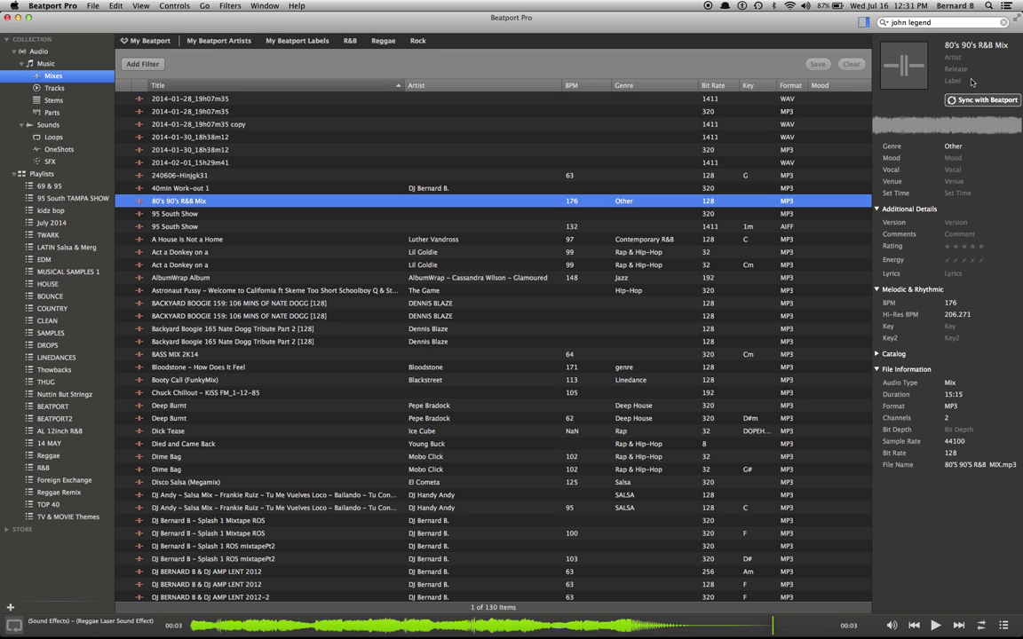
mouse_move(936, 59)
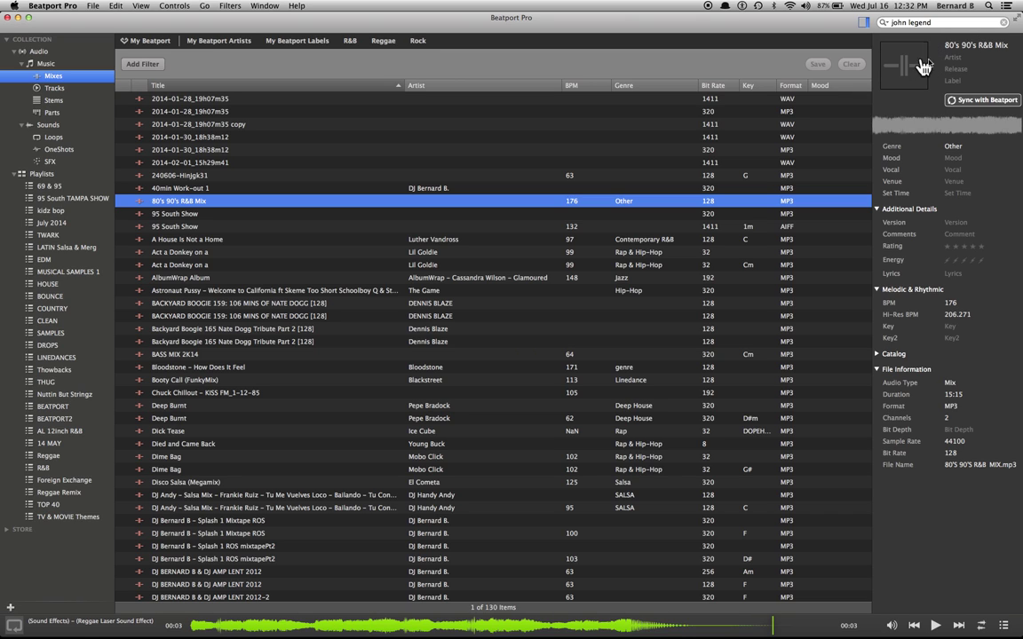
- Set the 80's 90's R&B Mix's artist to the DJ's name in capitals
click(937, 58)
text(DJ)
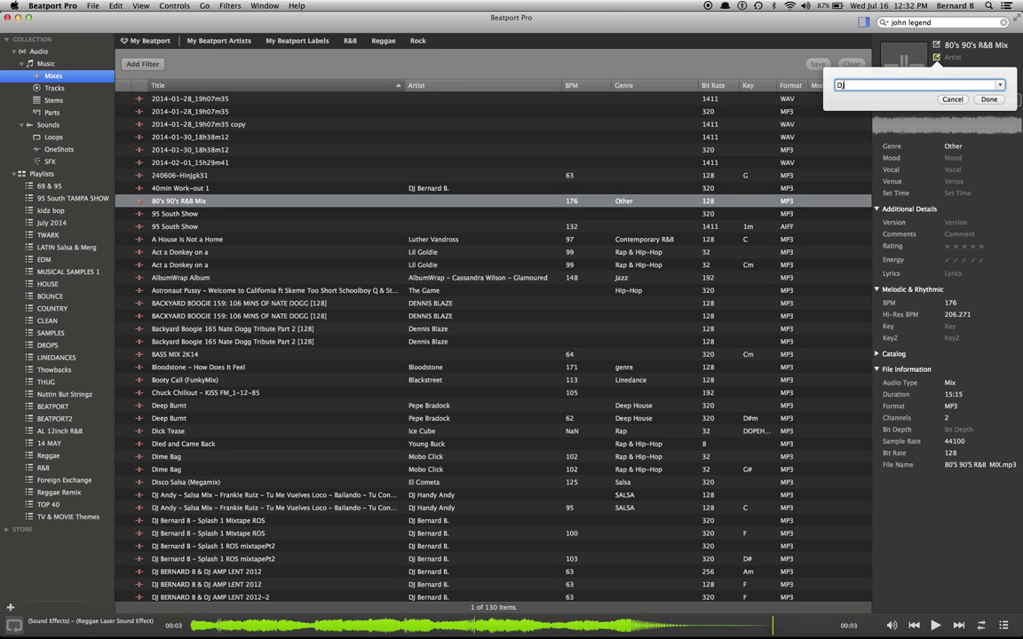
text( BERNARD B)
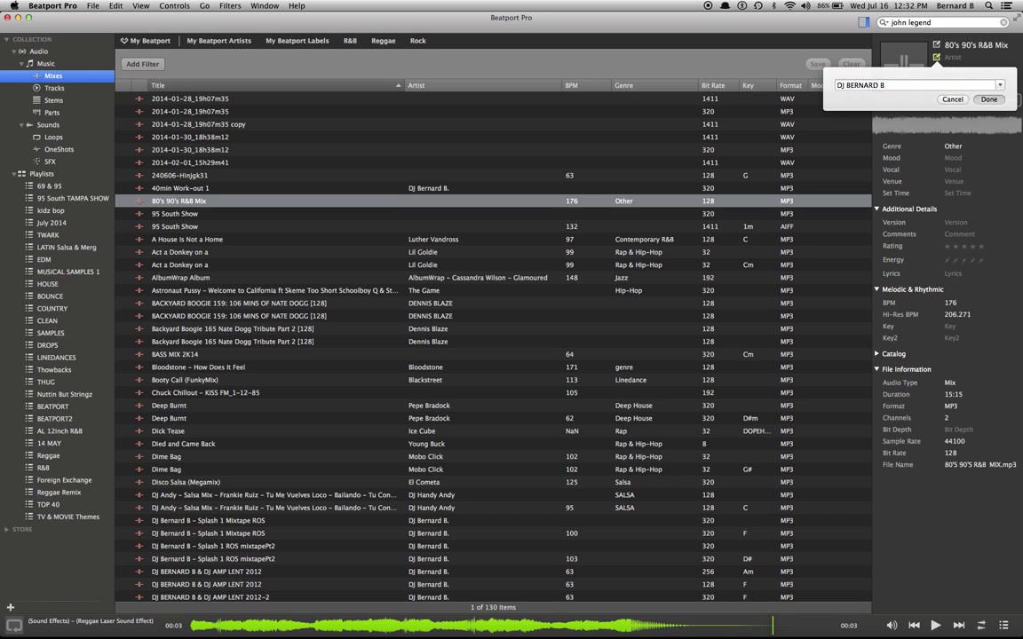
key(Return)
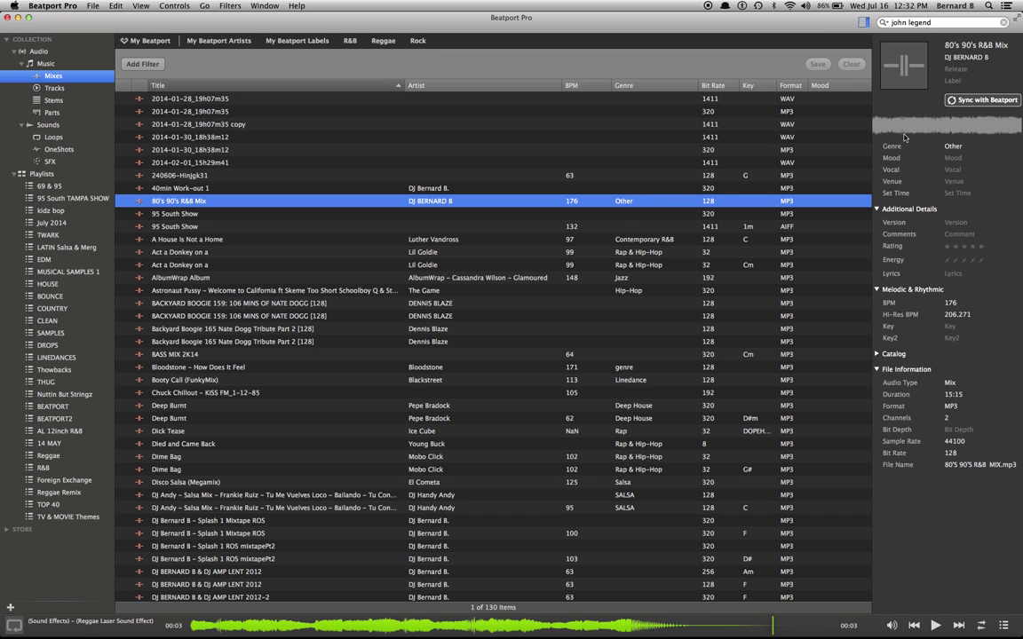
mouse_move(938, 151)
- Remove the Other genre tag and try typing R&B and Funk as genre tags
click(937, 148)
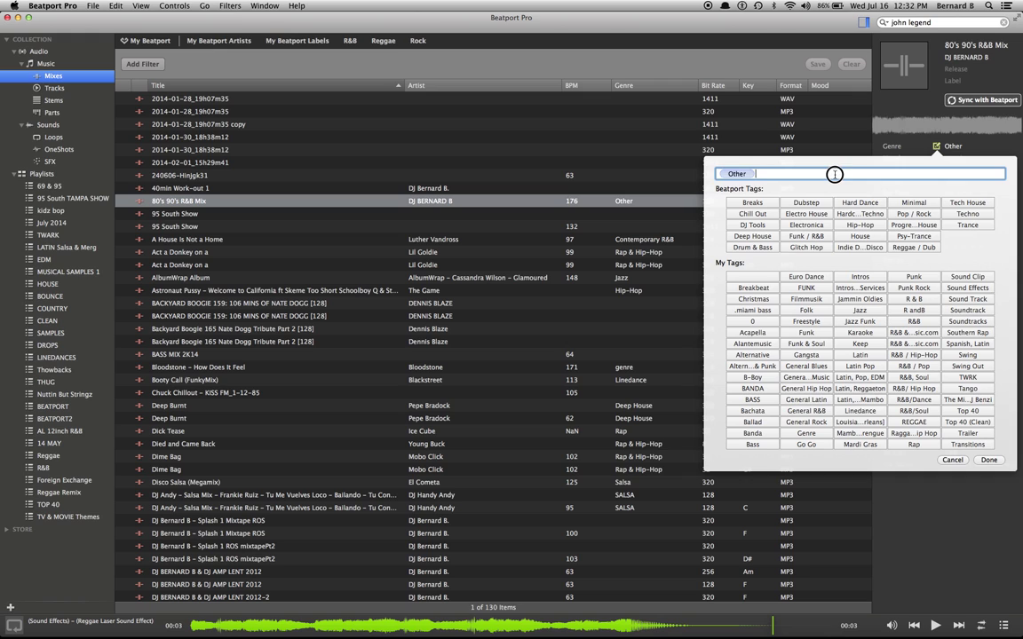
key(BackSpace)
text(R&B)
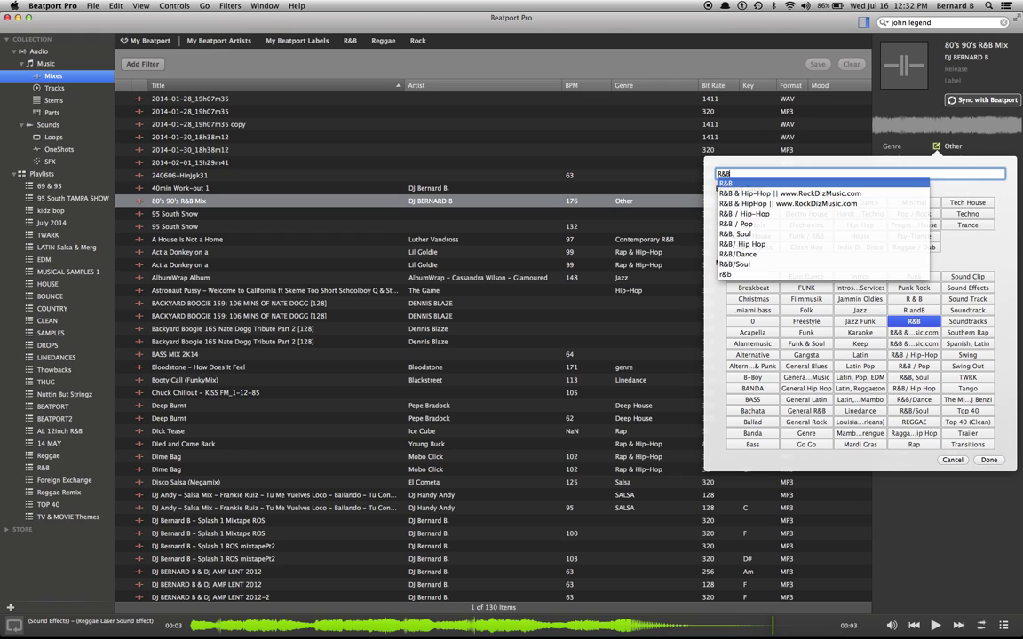
key(BackSpace)
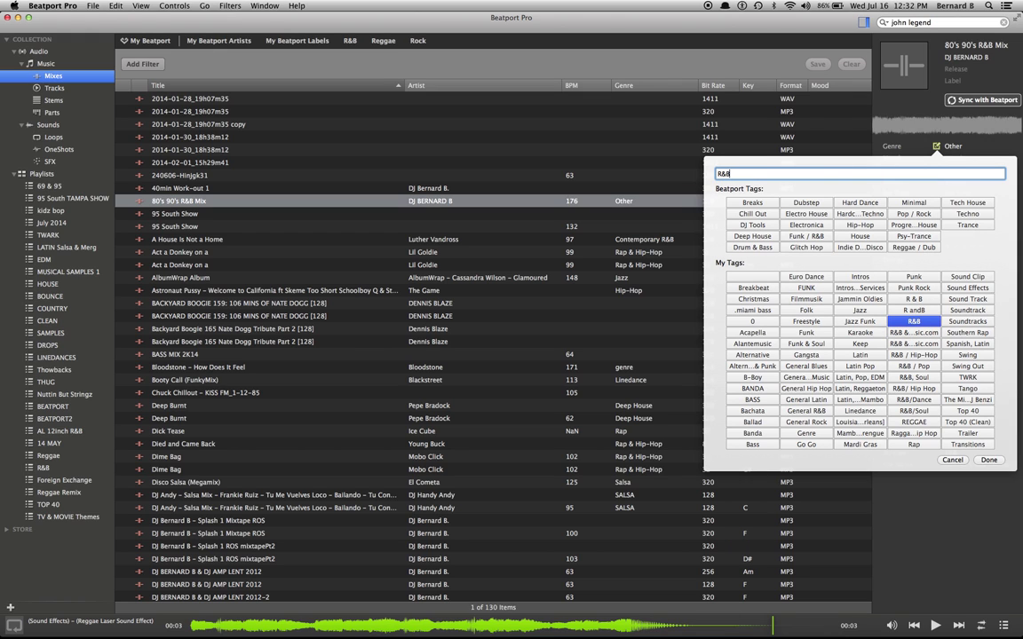
key(Return)
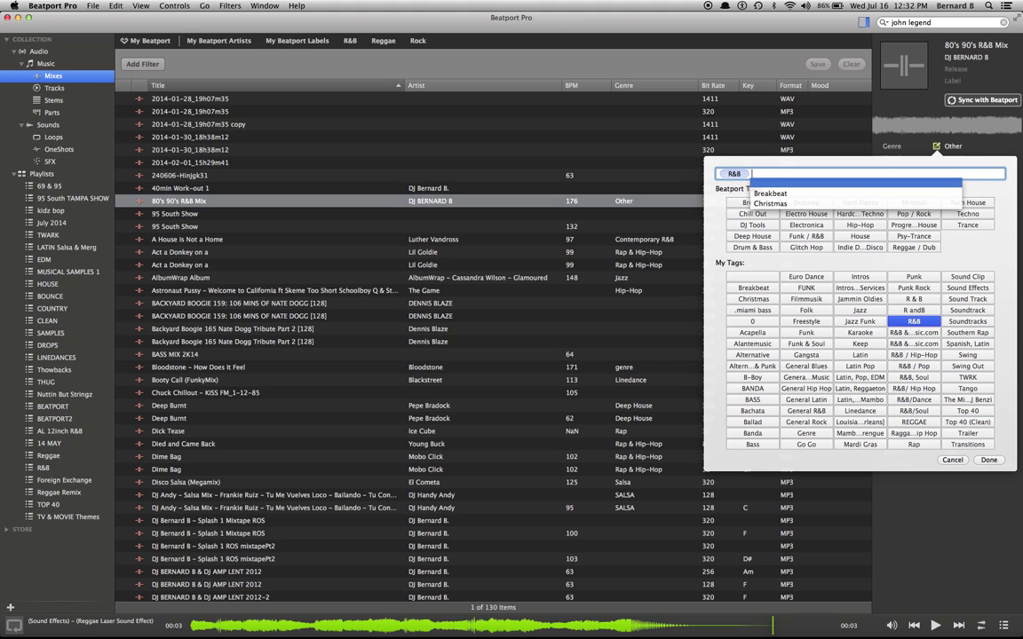
text(F)
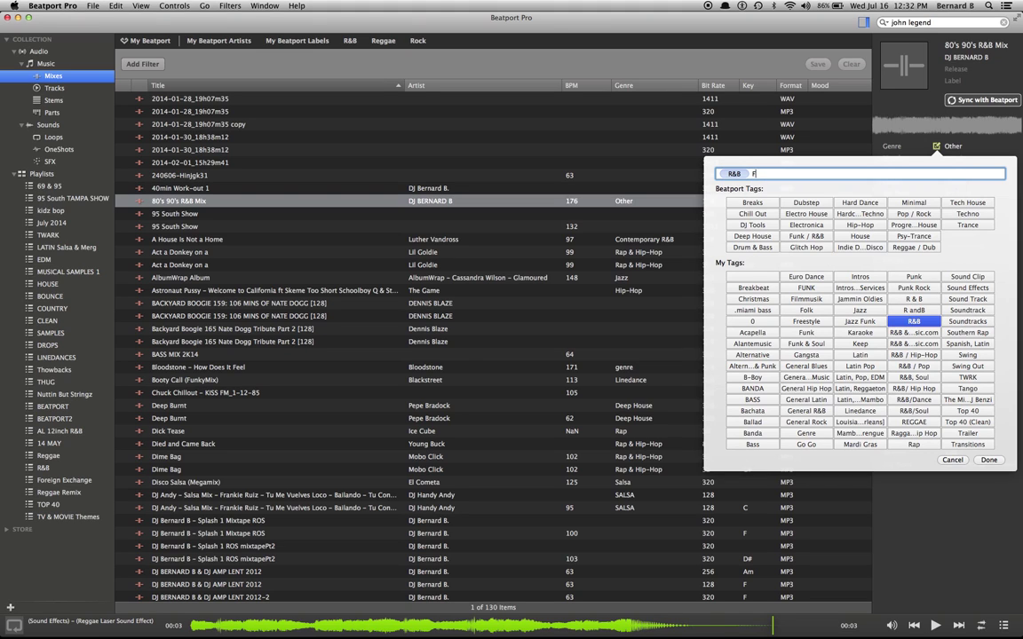
text(unk)
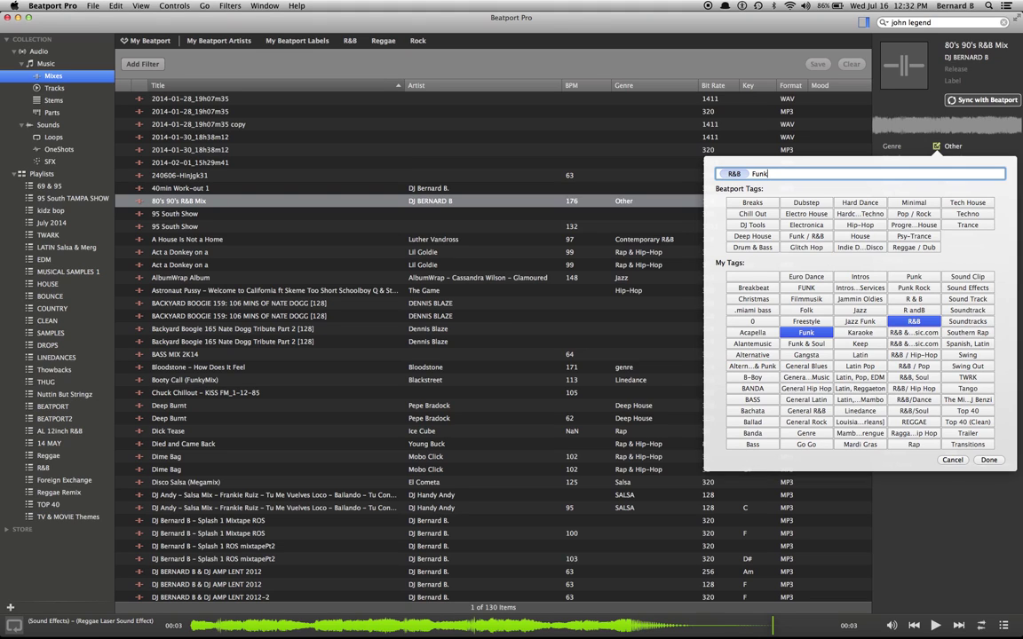
key(Return)
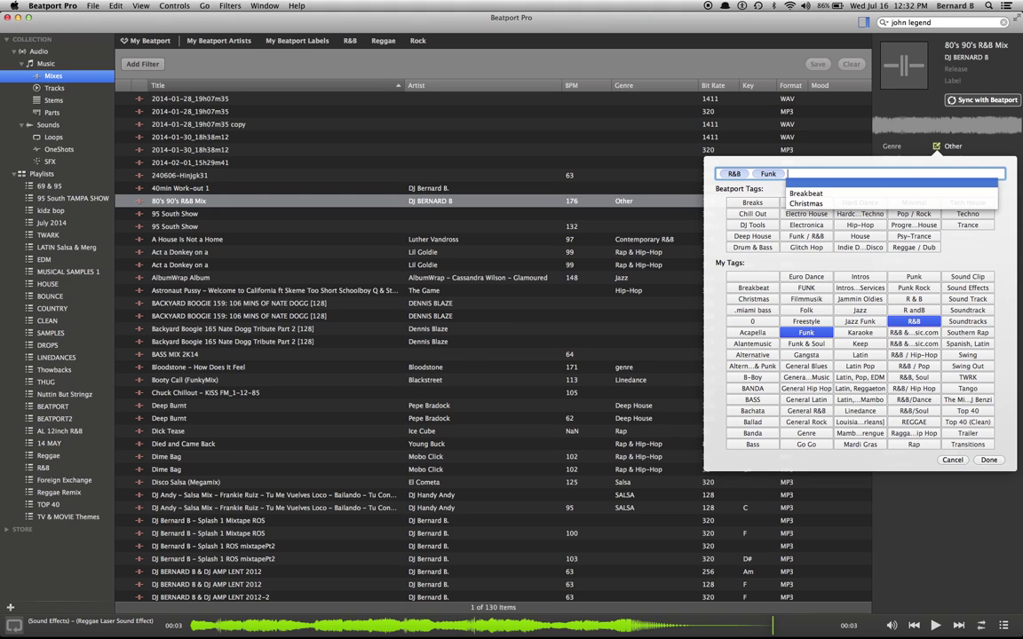
- Pick the Funk / R&B, R&B/ Hip Hop and Hip-Hop genre tags and apply them
text(hip)
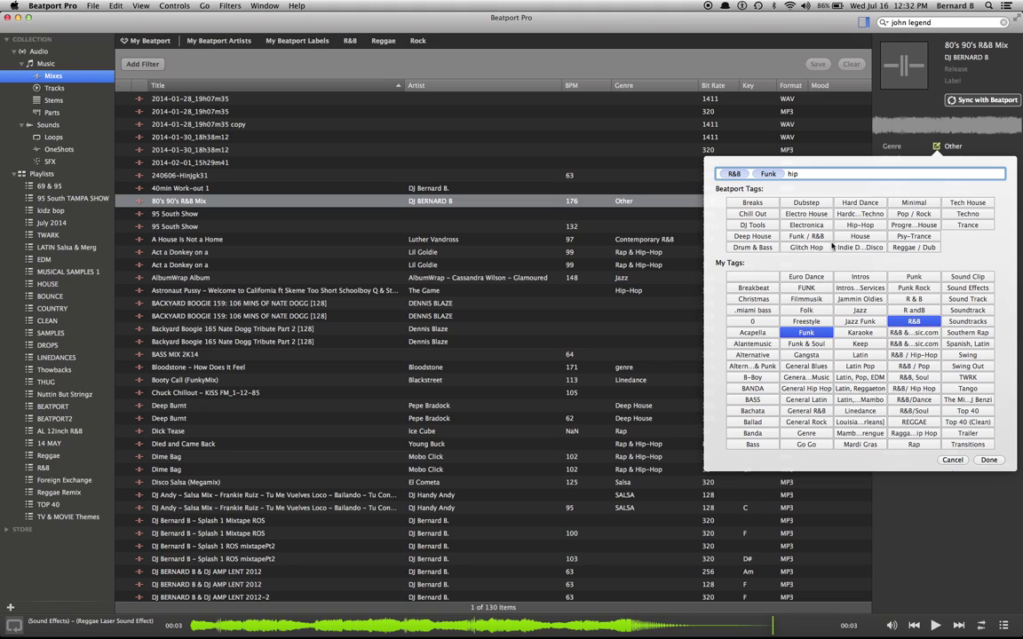
click(807, 237)
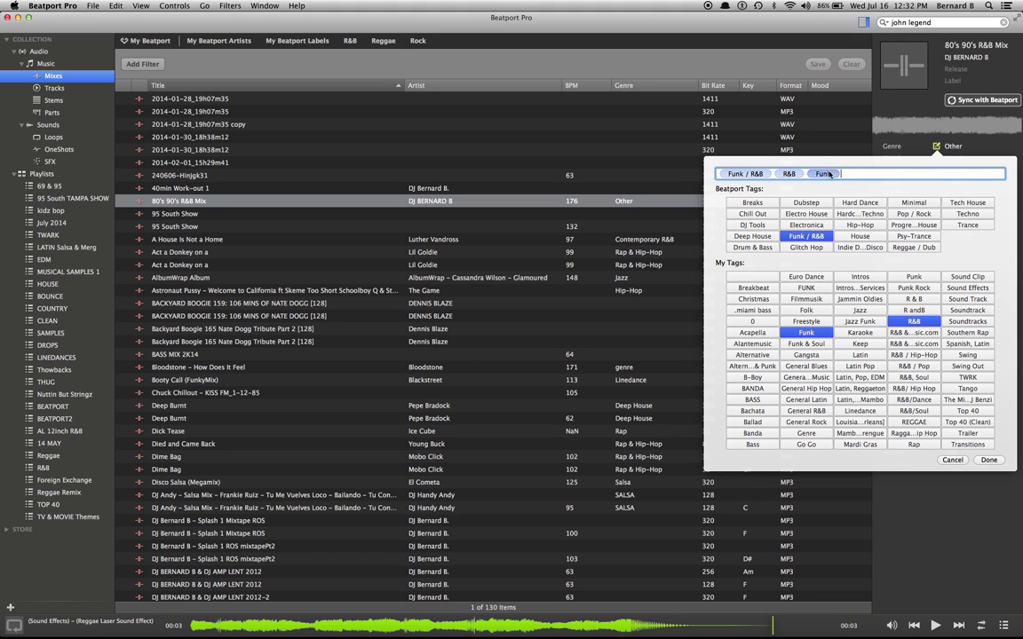
key(BackSpace)
key(BackSpace)
key(BackSpace)
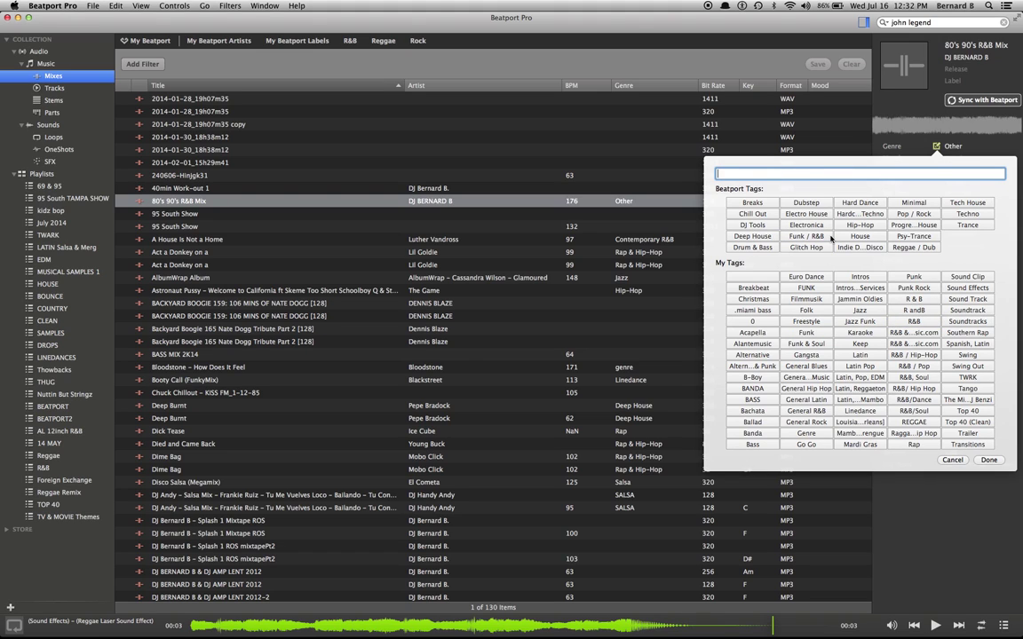
click(803, 236)
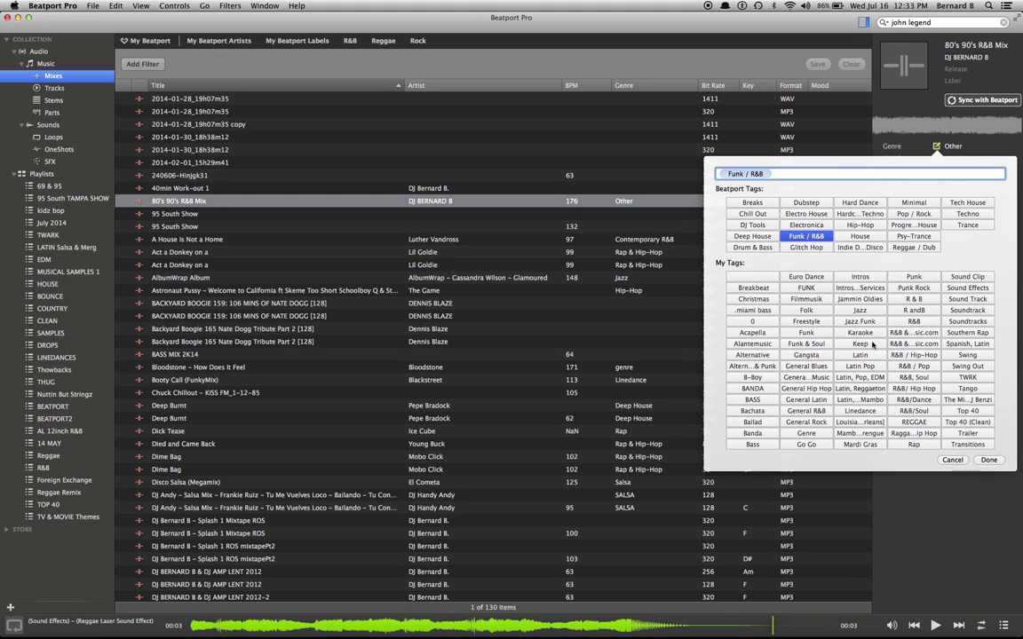
click(915, 389)
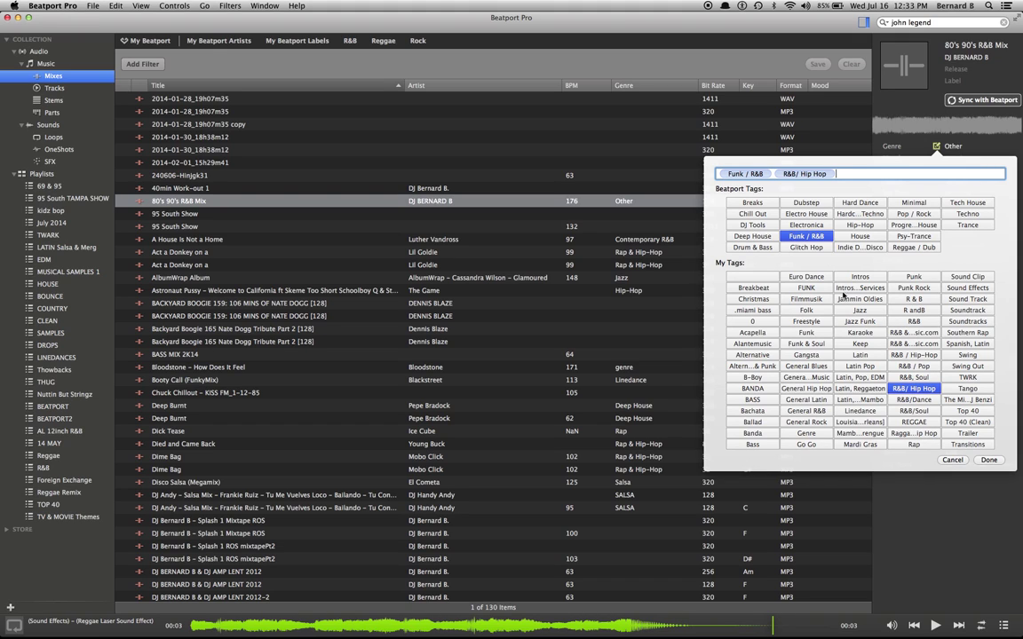
click(875, 226)
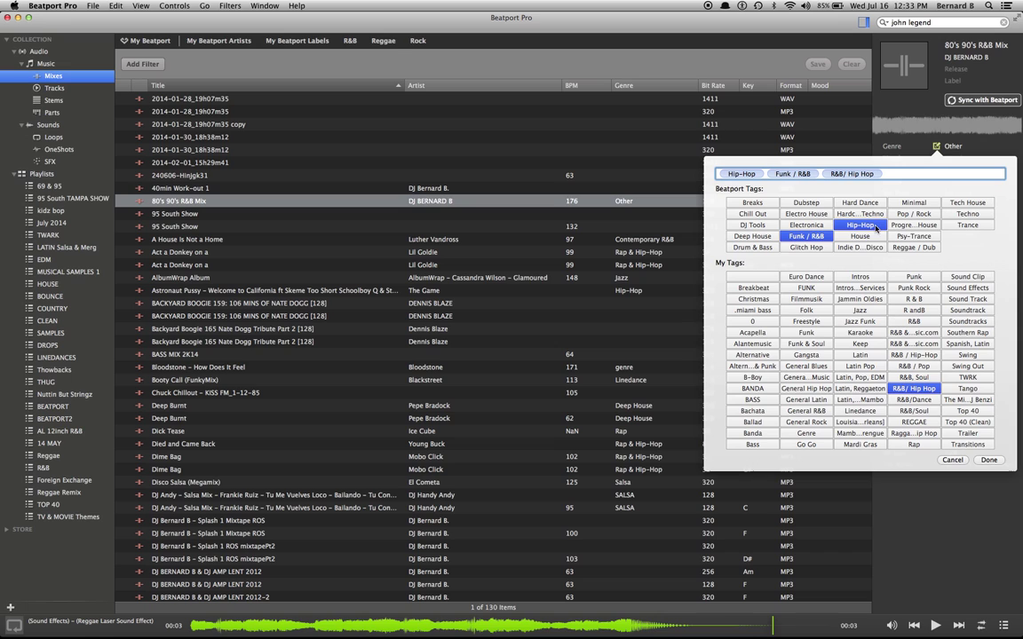
click(988, 460)
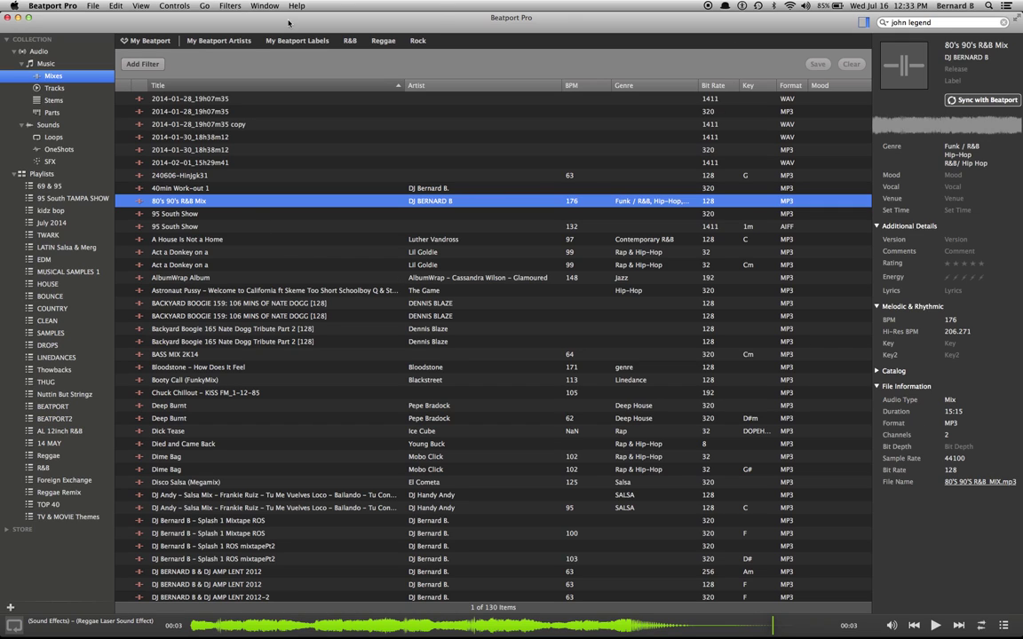
- Add a Genre filter for R & B, Funk / R&B, Hip-Hop, RnB and REGGAE, leaving 10 mixes
click(142, 65)
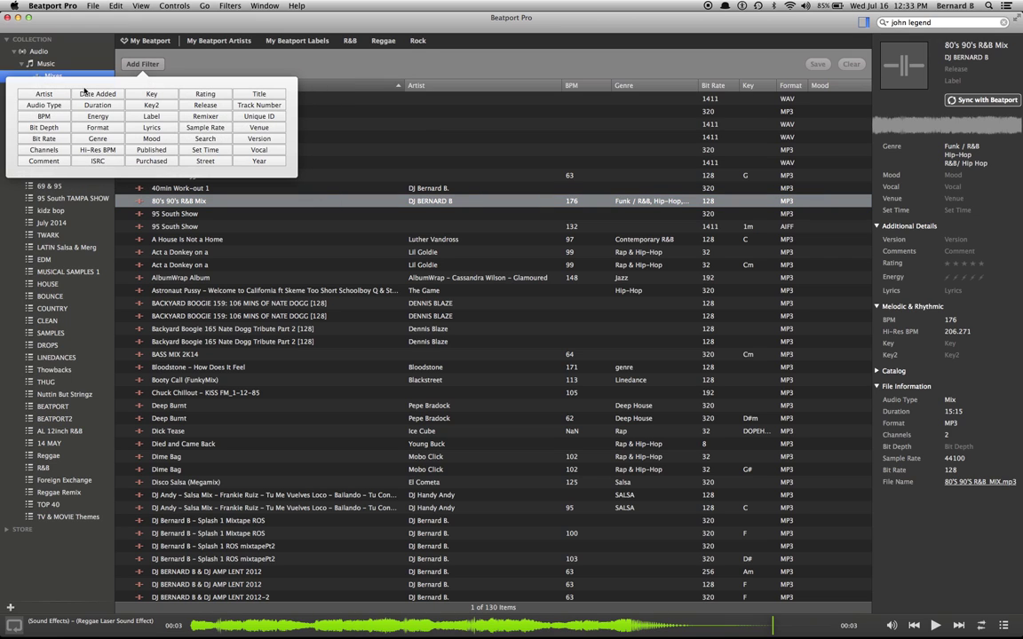
click(98, 138)
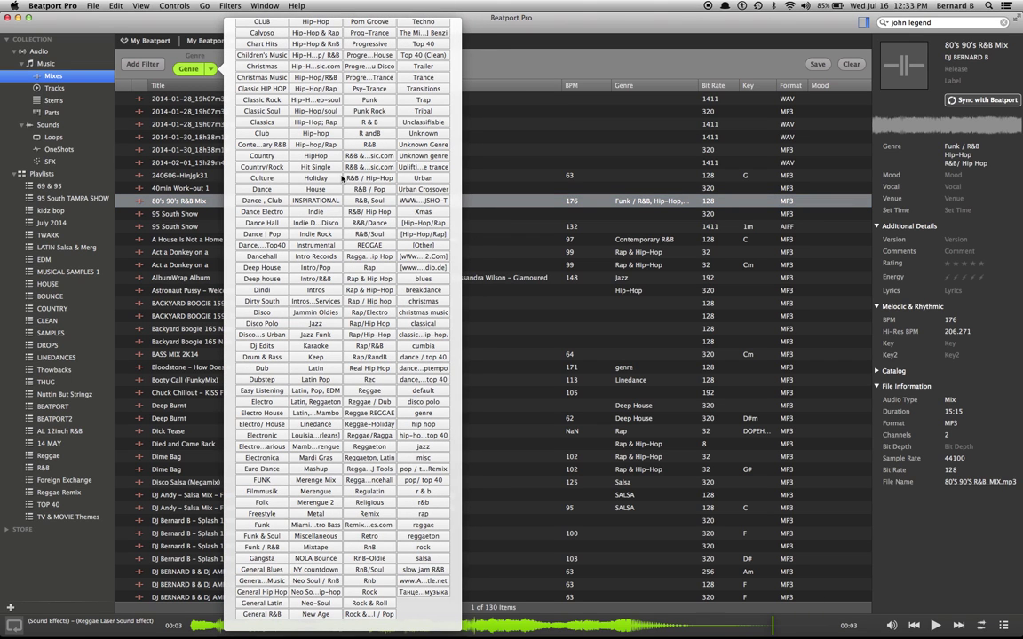
click(373, 124)
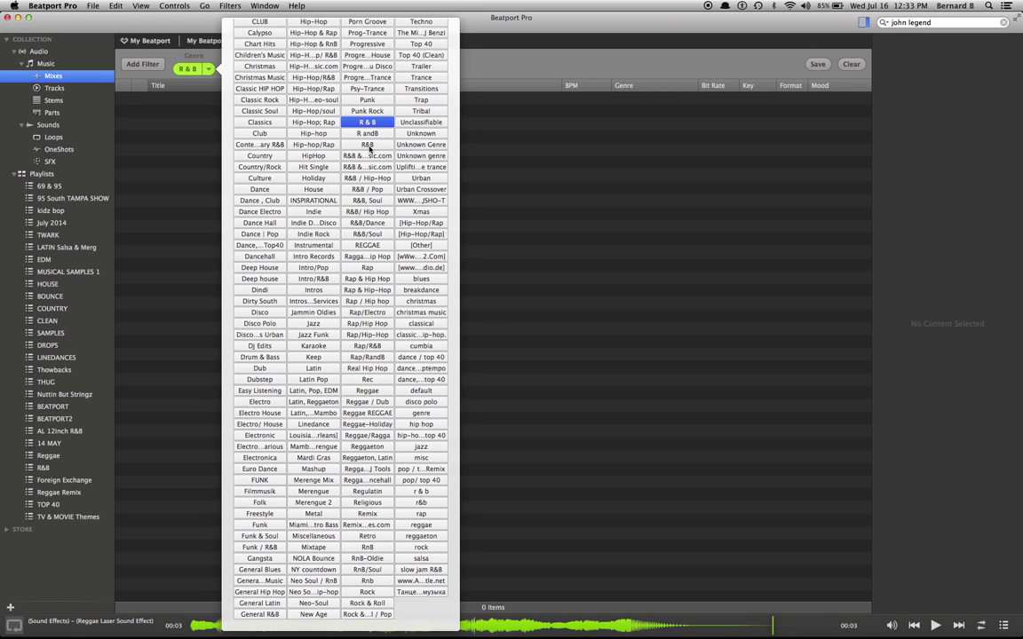
super+click(269, 548)
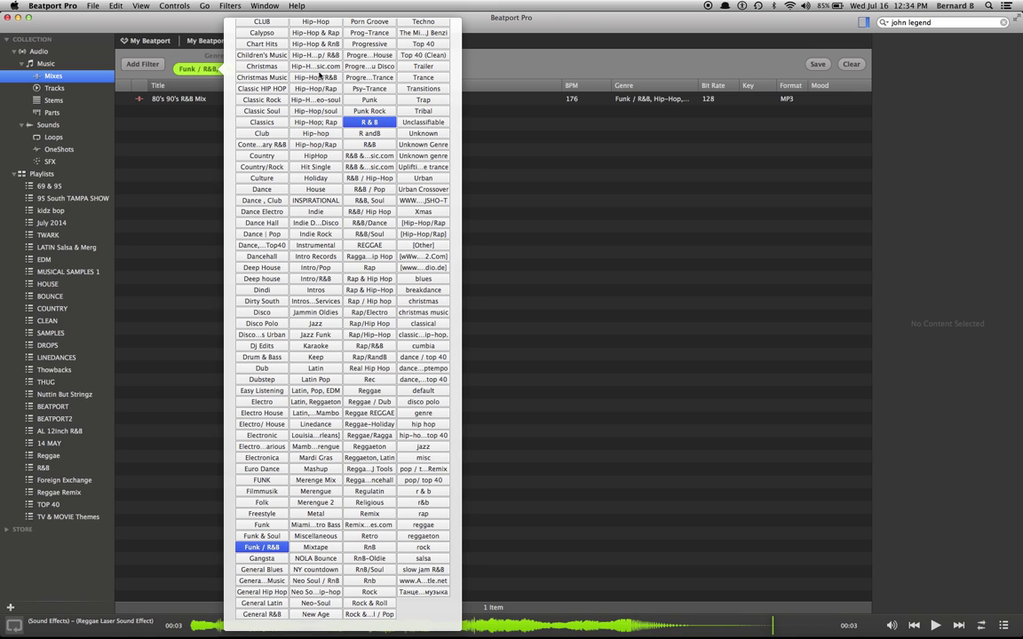
super+click(315, 21)
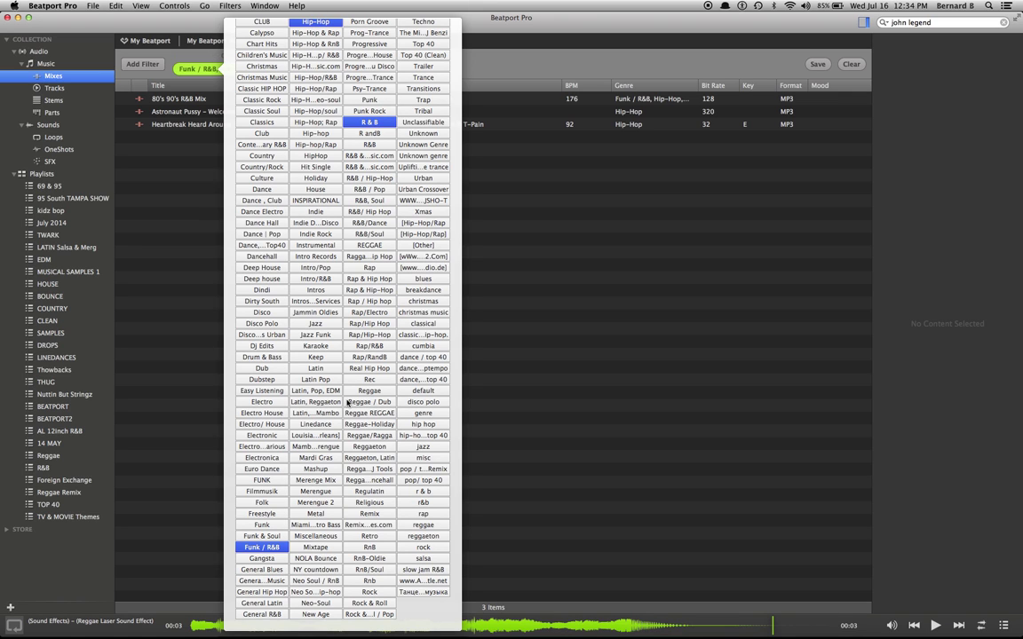
super+click(376, 549)
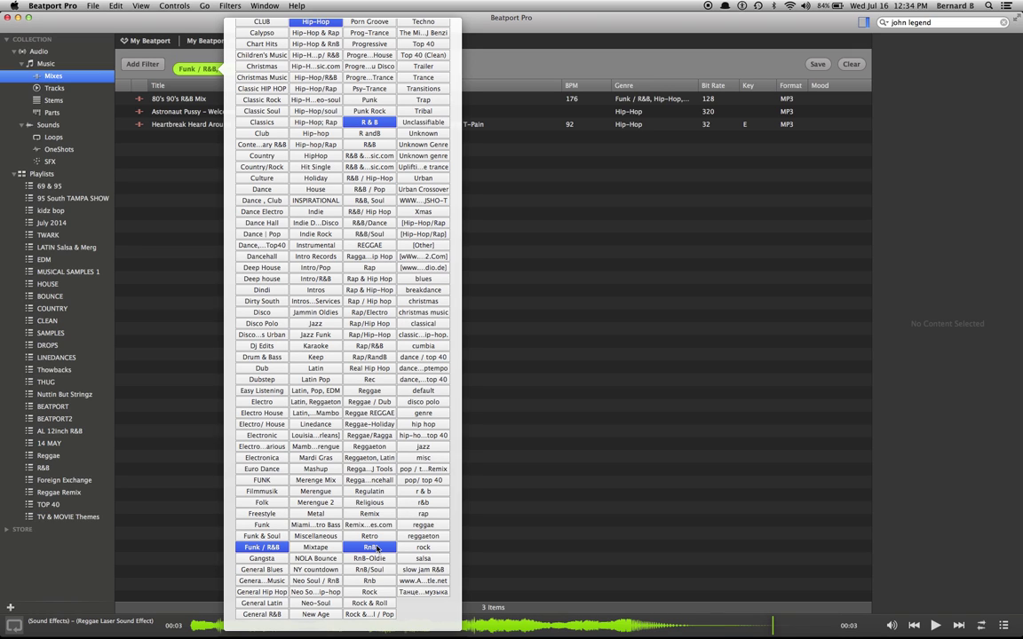
super+click(370, 246)
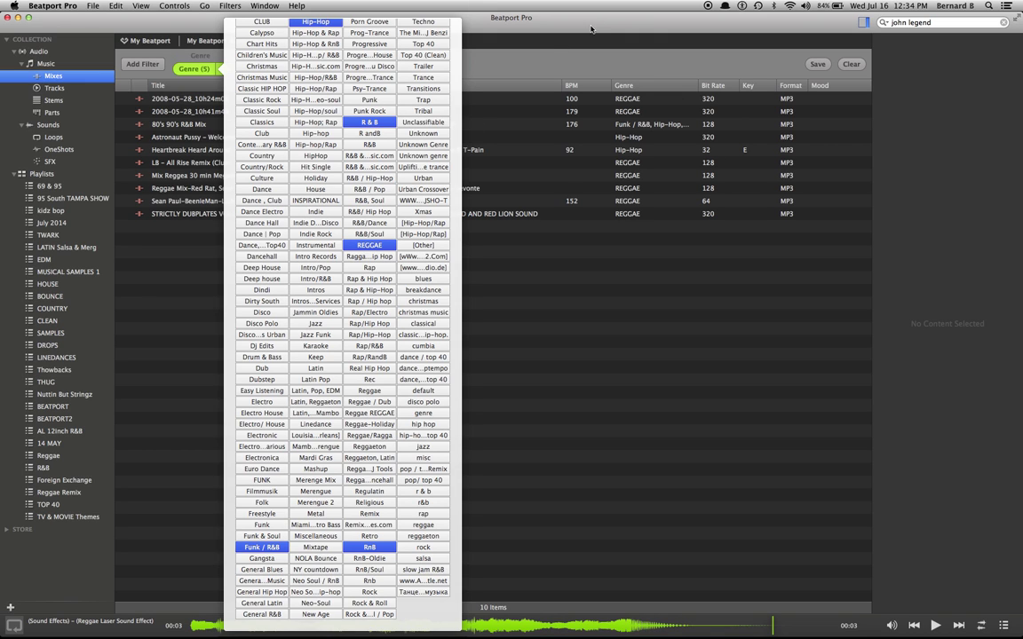
click(574, 48)
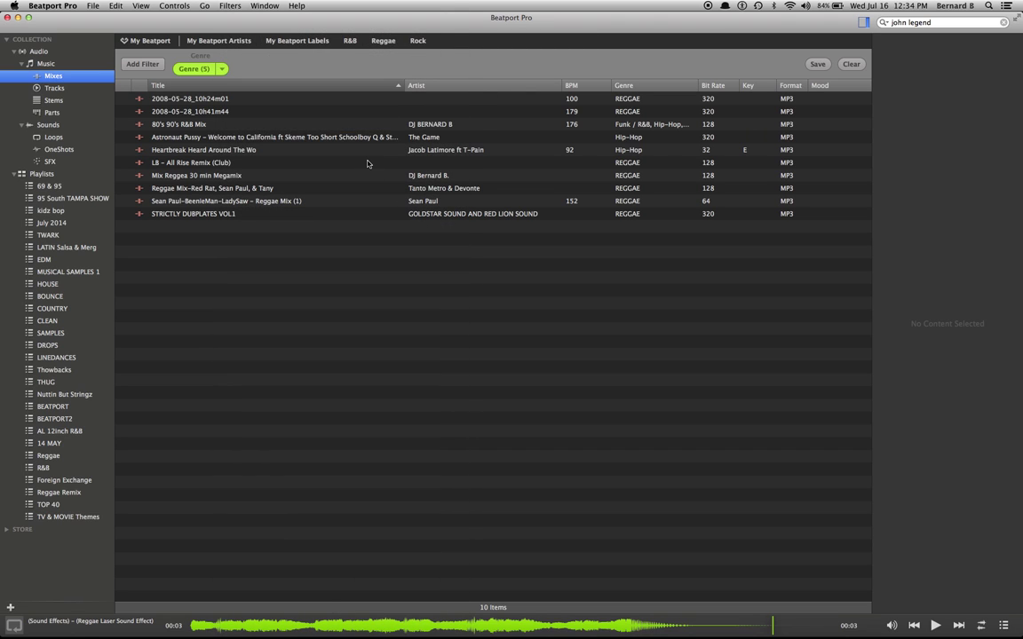
click(223, 69)
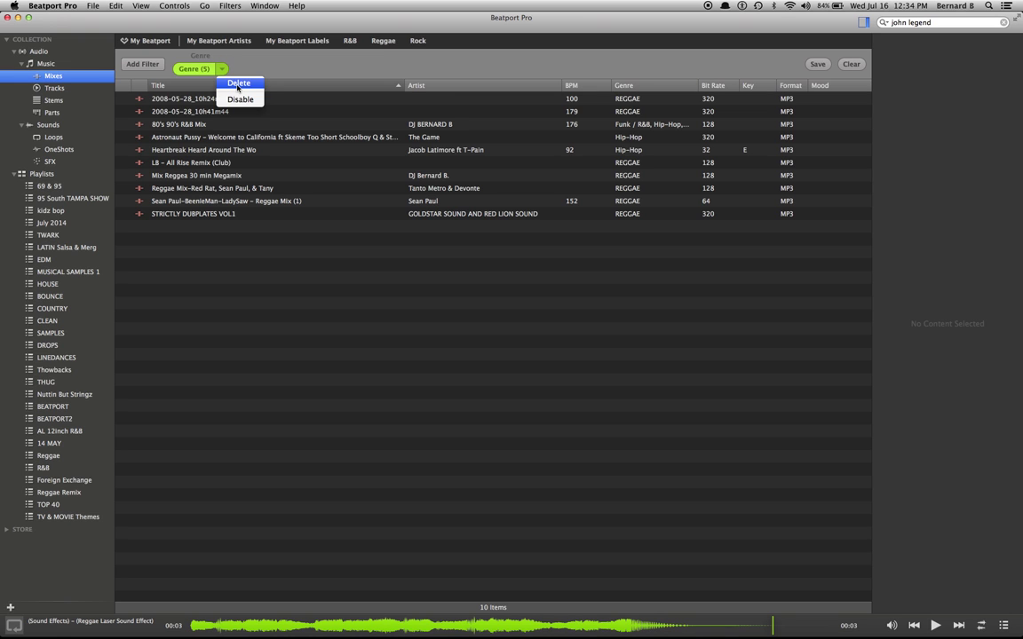
- Delete the genre filter, open the 252-item TOP 40 playlist and select Hungry Like The Wolf
click(237, 83)
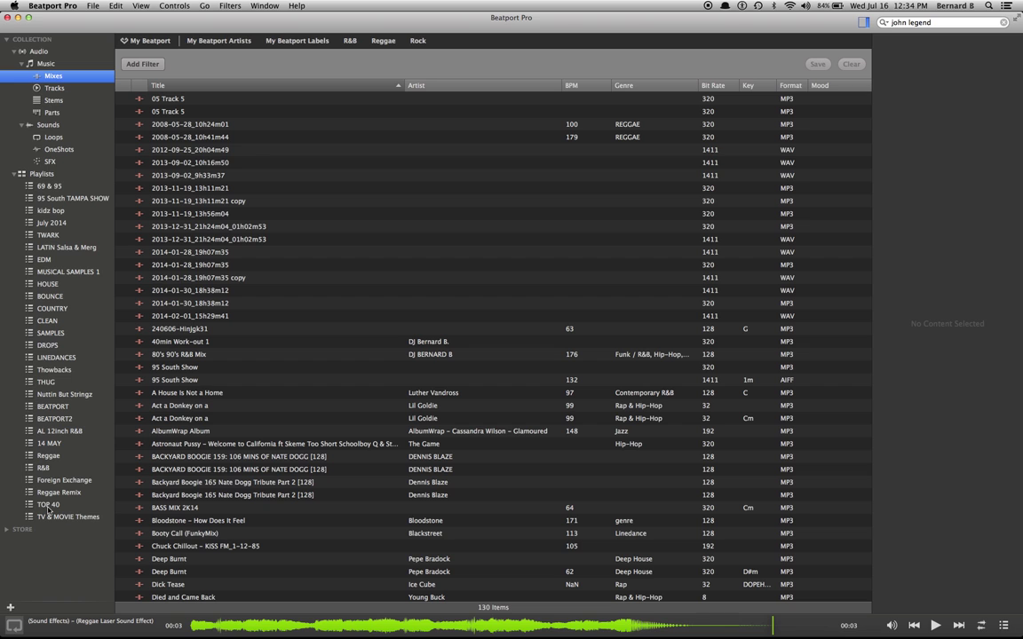
click(48, 506)
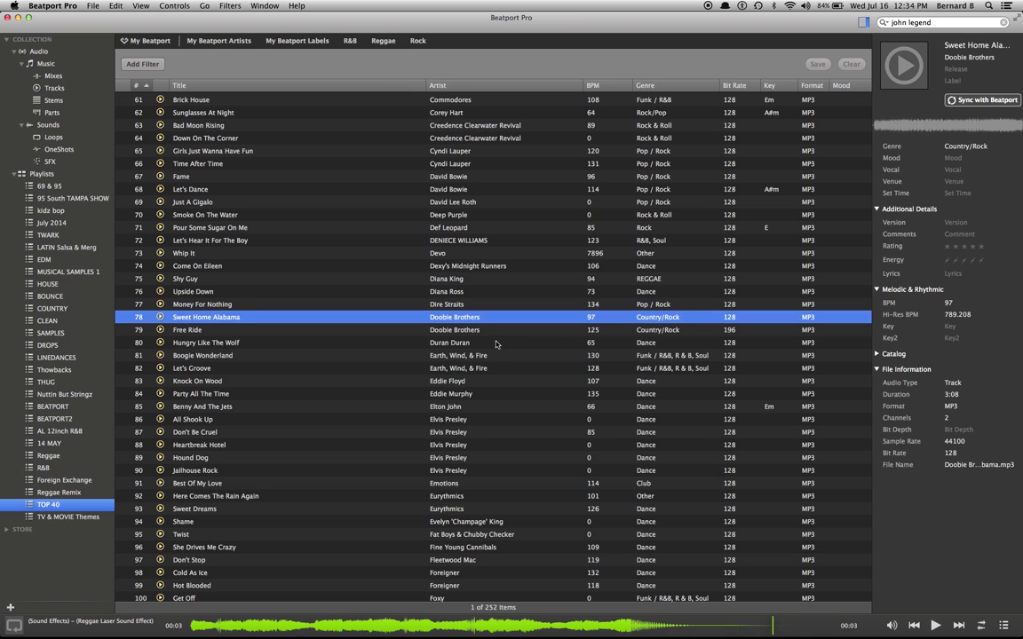
click(497, 345)
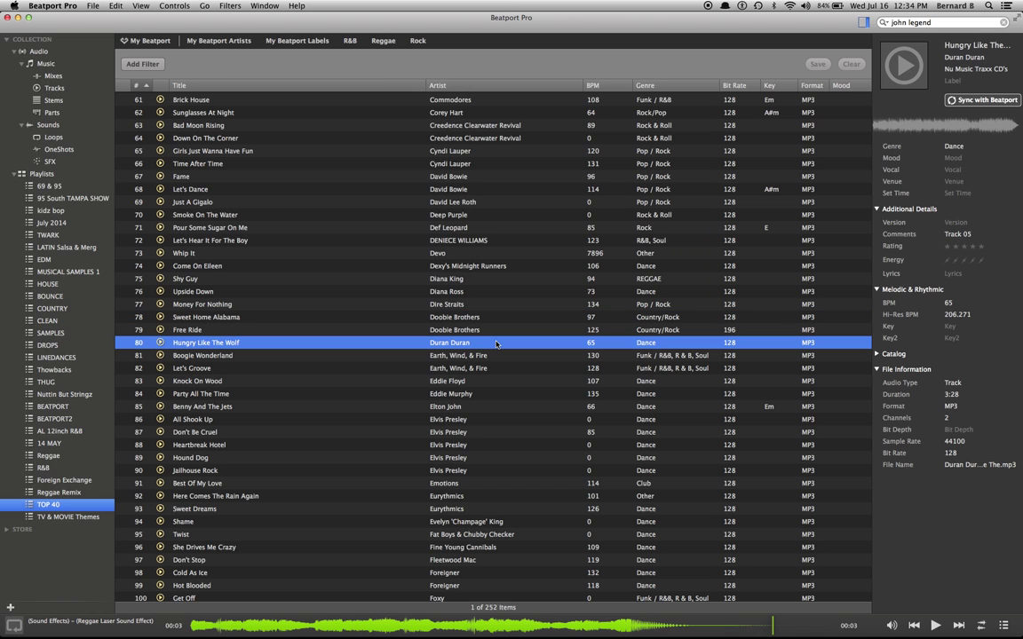
- Look up Hungry Like The Wolf in the Beatport catalog and scroll through the matches
click(978, 100)
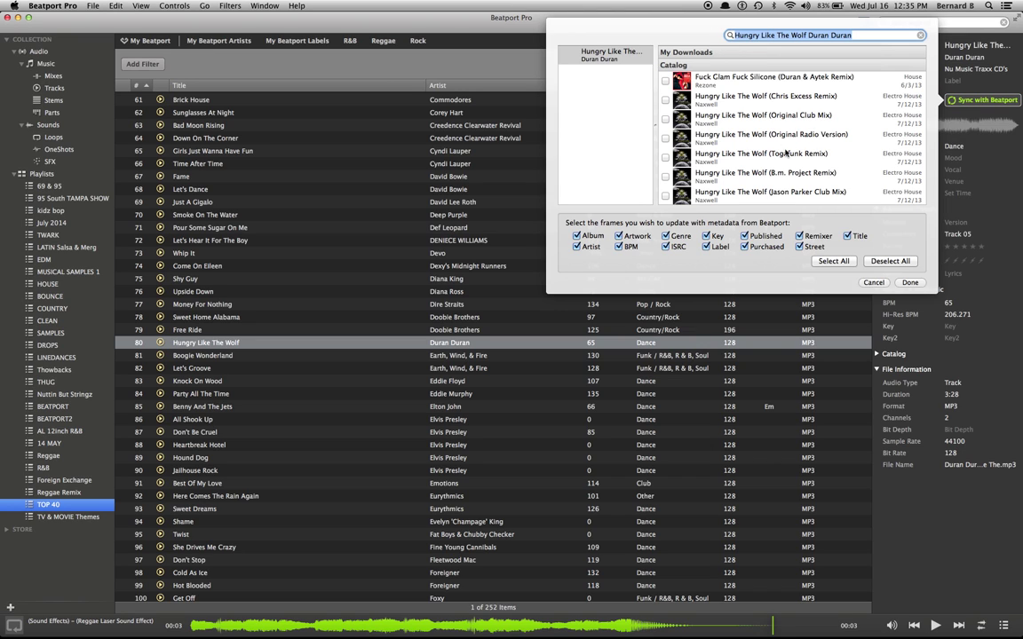
scroll(789, 156, down, 5)
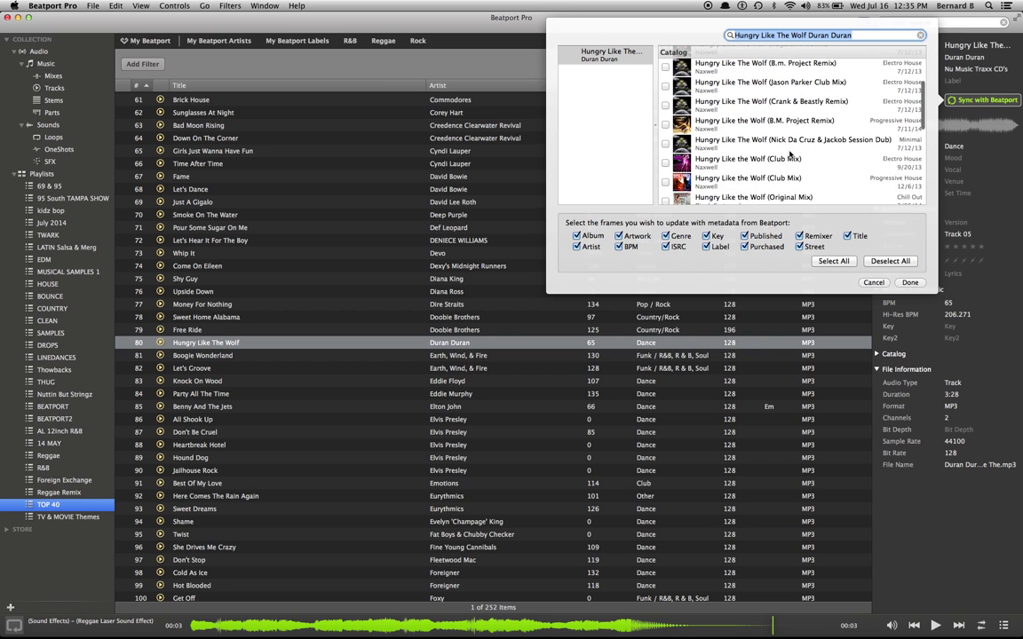
scroll(790, 155, down, 3)
scroll(790, 156, down, 5)
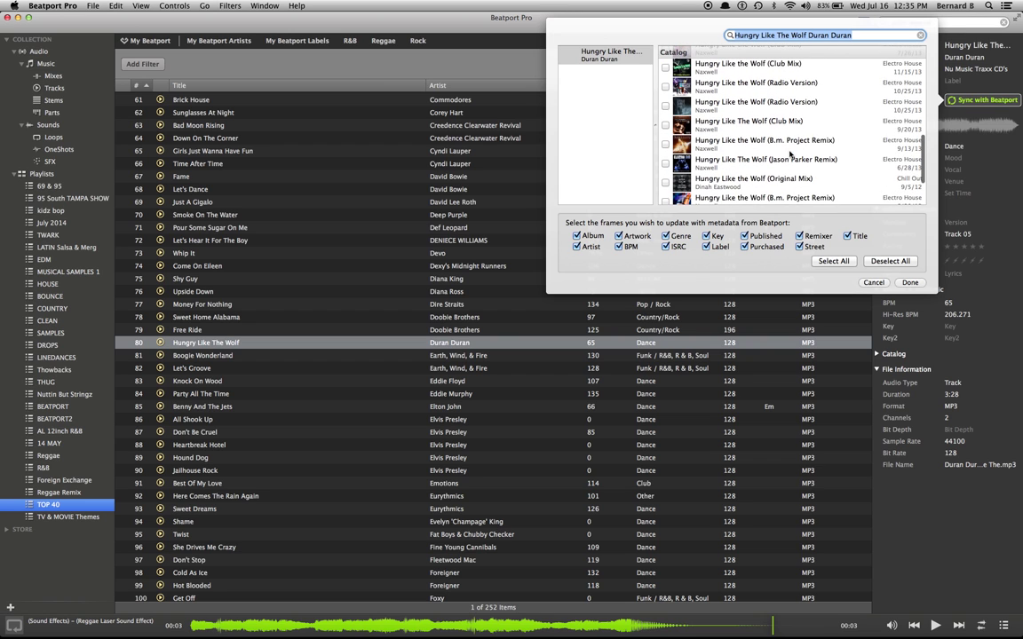
scroll(790, 156, down, 1)
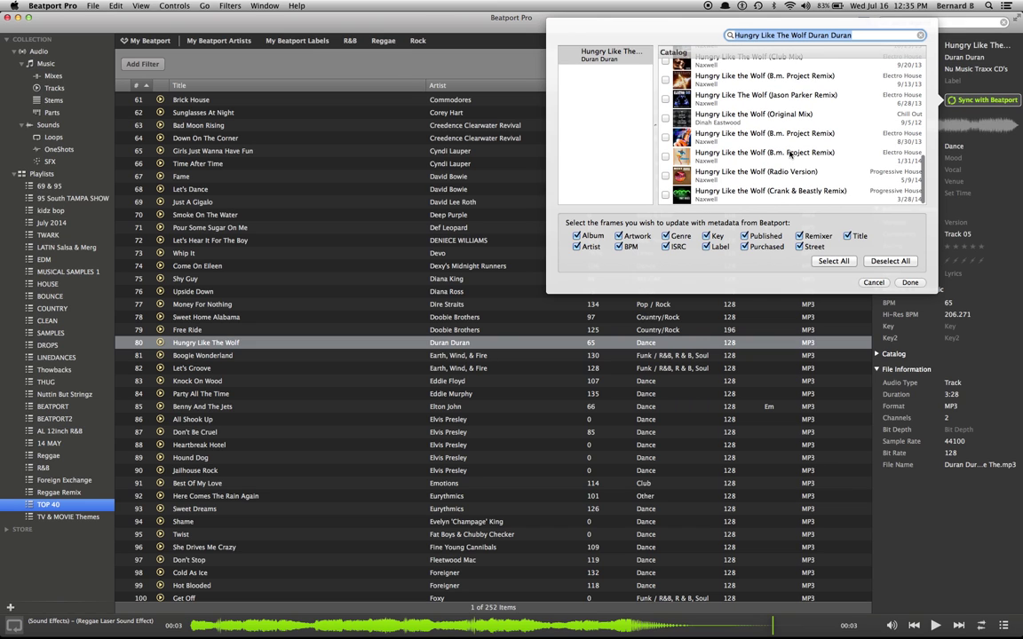
scroll(789, 156, up, 3)
scroll(789, 155, up, 5)
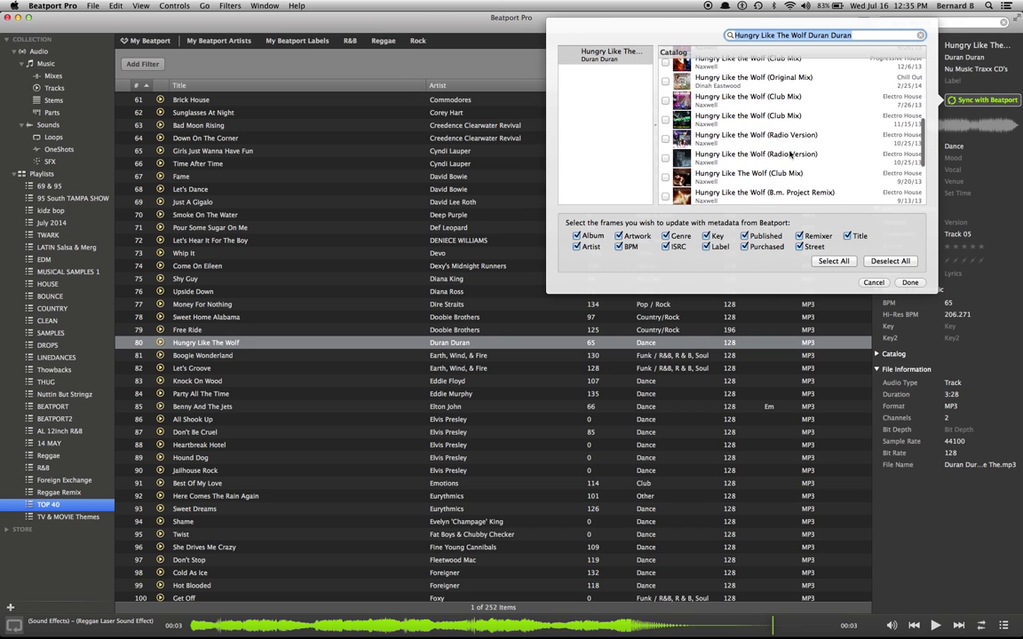
scroll(790, 156, up, 10)
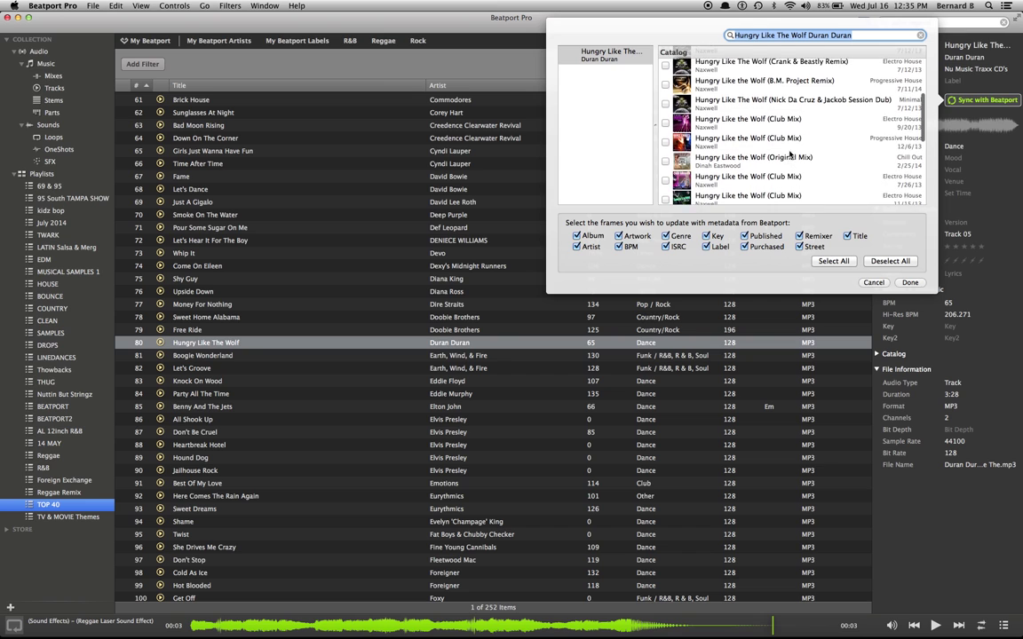
scroll(789, 155, up, 1)
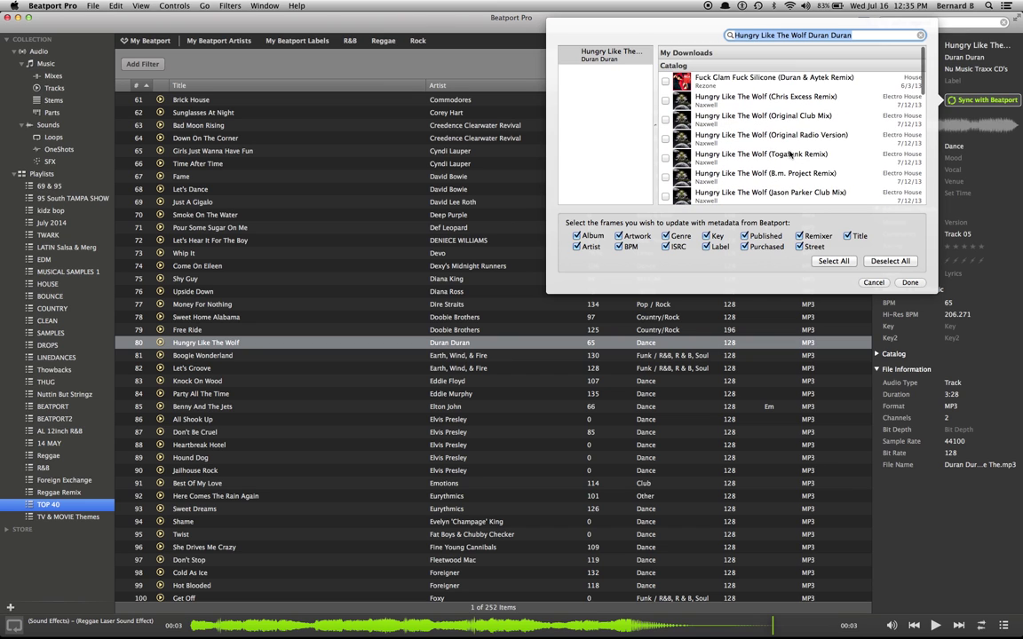
scroll(790, 156, down, 1)
scroll(790, 155, down, 4)
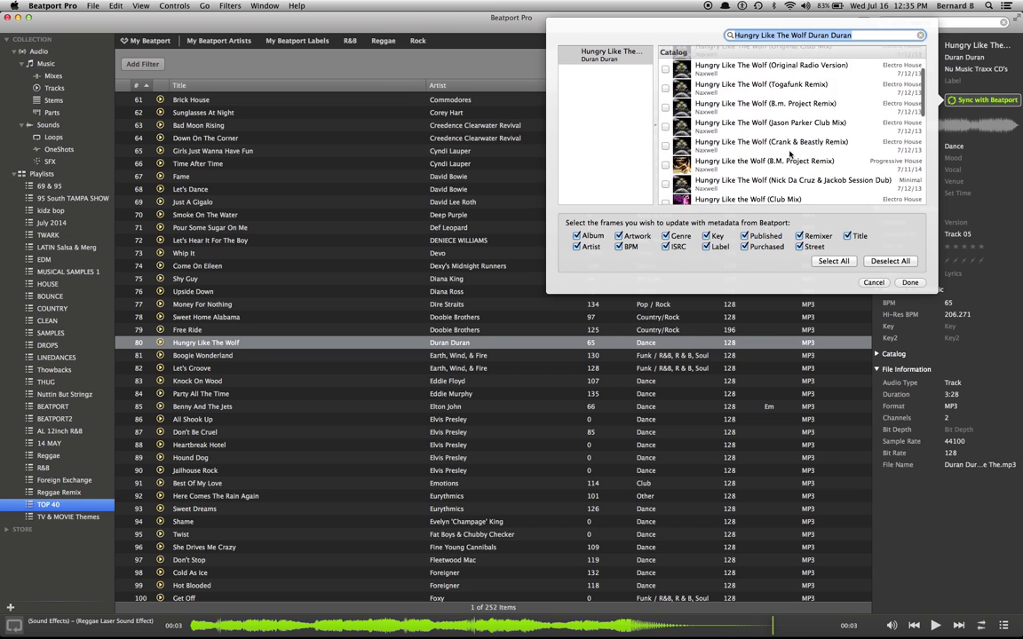
- Re-search for Duran Duran plus 'hungry', review the results, and cancel without syncing
click(809, 35)
key(BackSpace)
key(BackSpace)
key(BackSpace)
key(BackSpace)
key(BackSpace)
key(BackSpace)
key(BackSpace)
key(BackSpace)
key(BackSpace)
key(BackSpace)
key(BackSpace)
key(BackSpace)
key(BackSpace)
key(BackSpace)
key(BackSpace)
key(BackSpace)
key(BackSpace)
key(BackSpace)
key(BackSpace)
key(BackSpace)
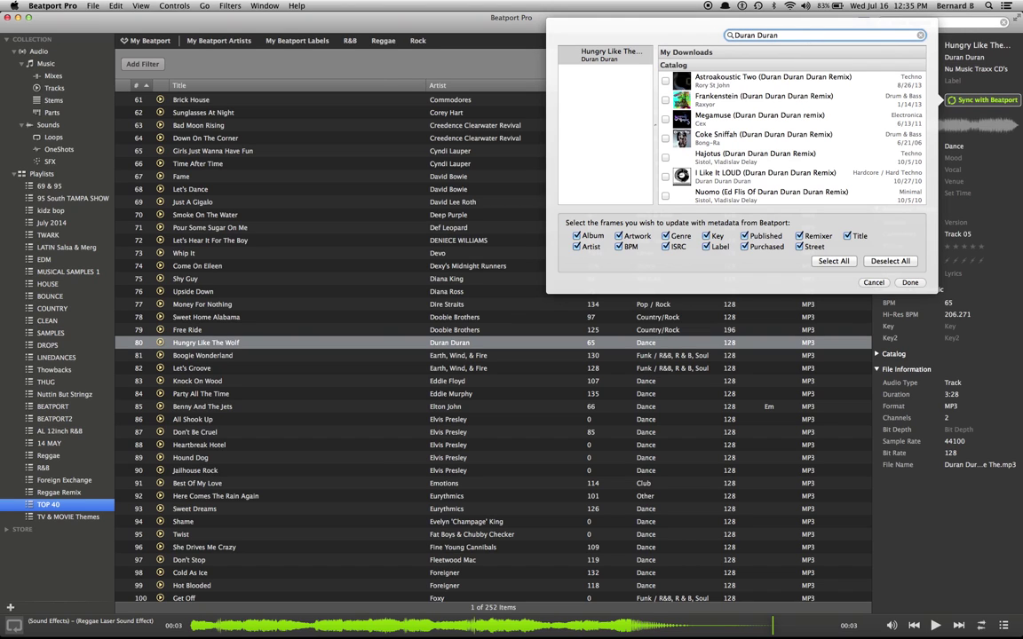
scroll(821, 134, down, 3)
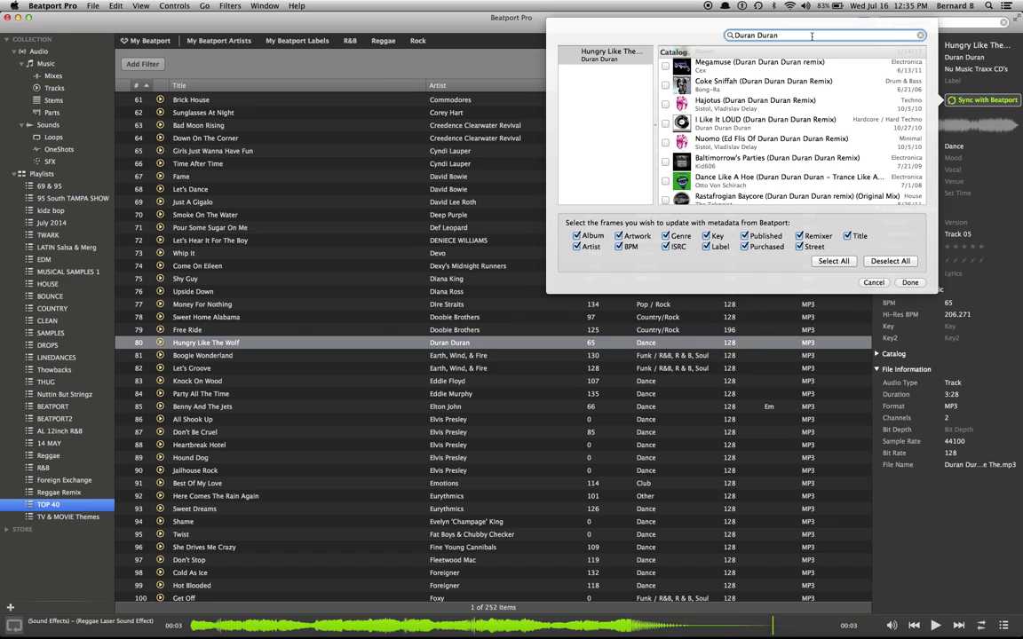
key(Return)
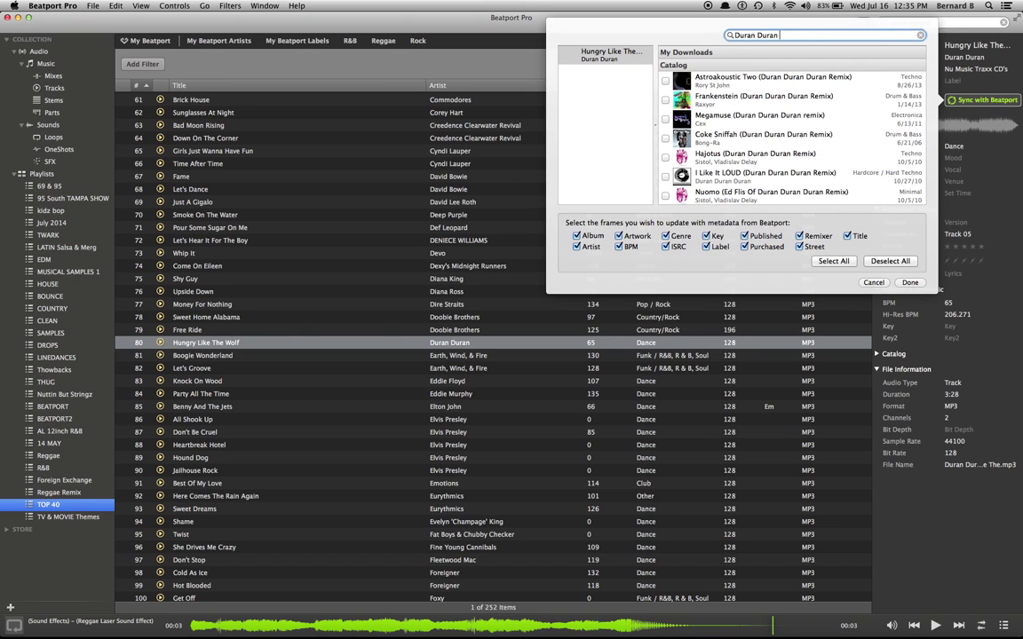
text(hung)
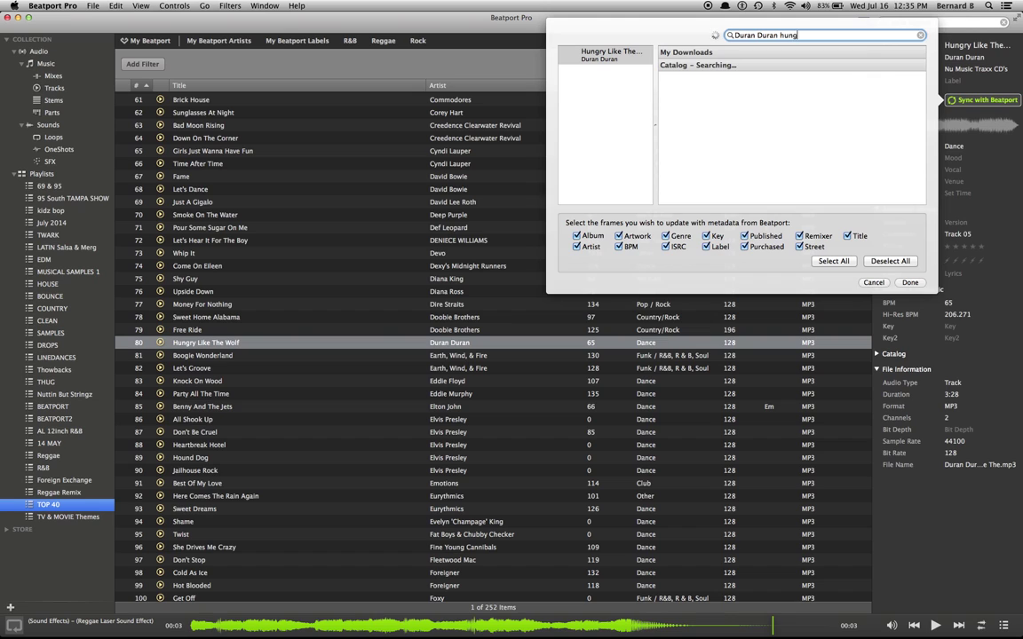
text(ry)
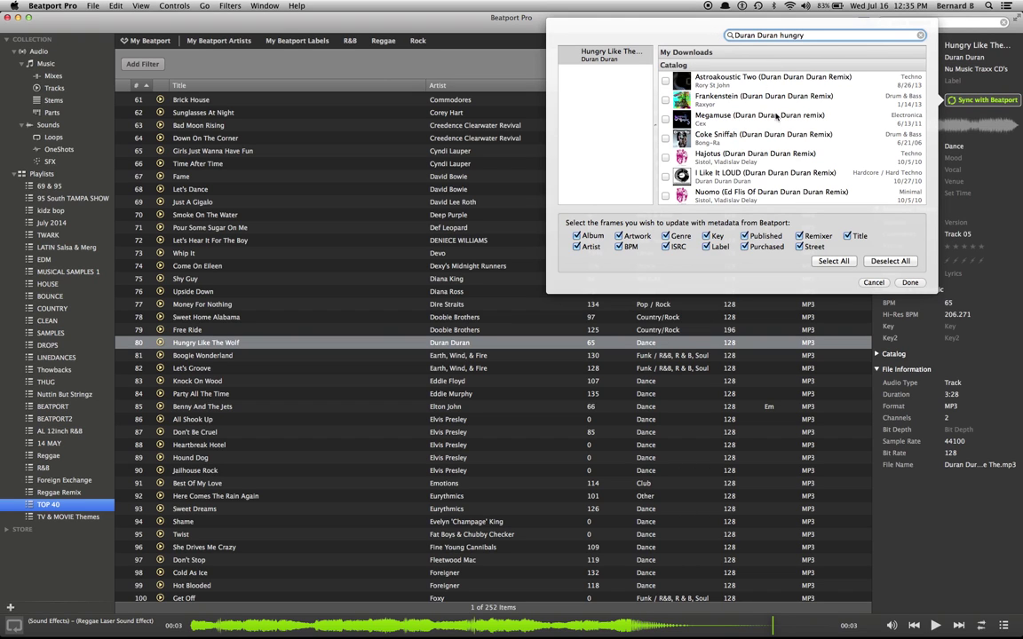
scroll(783, 132, down, 5)
scroll(783, 131, down, 8)
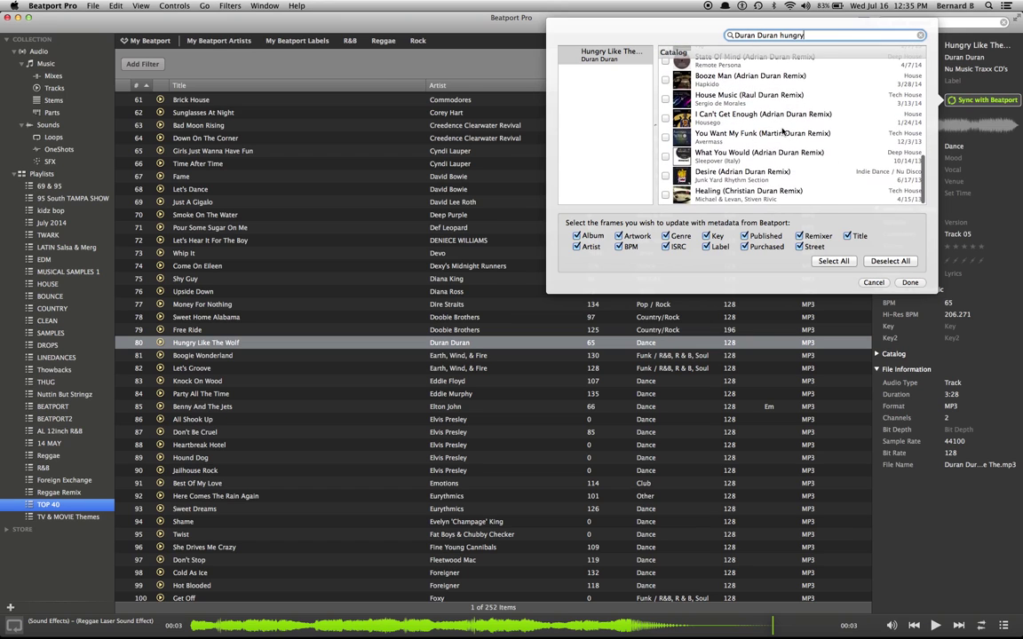
scroll(783, 131, up, 10)
scroll(783, 131, up, 5)
scroll(782, 131, down, 5)
scroll(783, 132, up, 5)
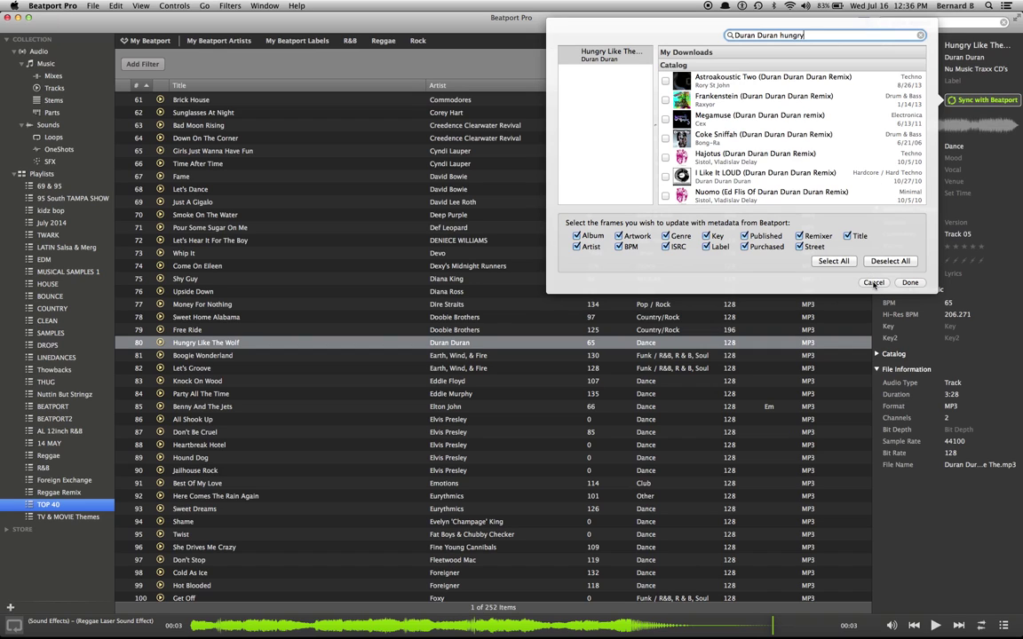
click(874, 282)
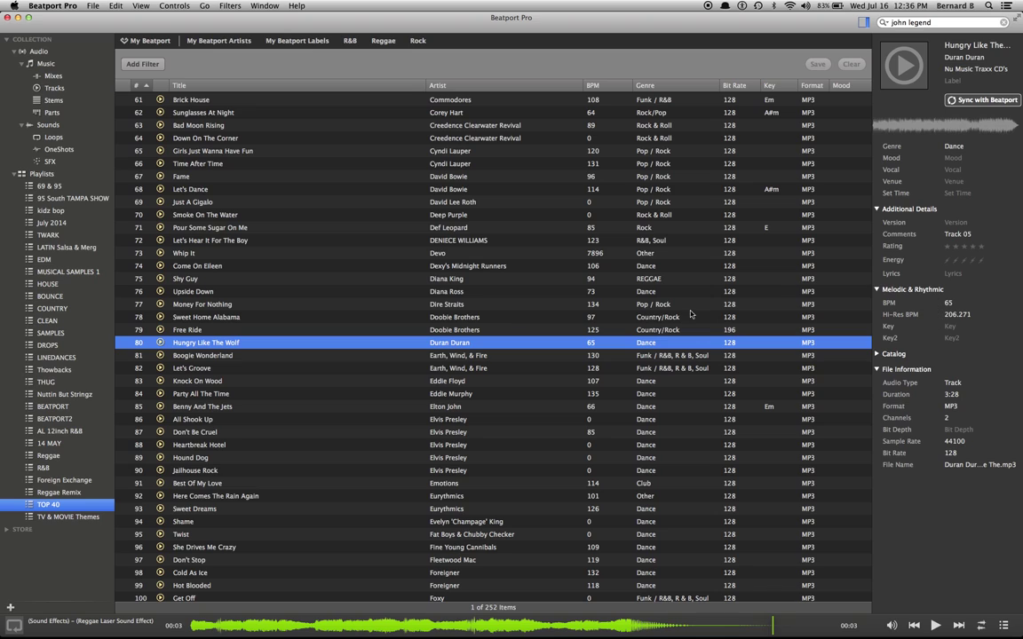
- Replace Hungry Like The Wolf's Dance genre tag with Rock
mouse_move(940, 150)
click(937, 147)
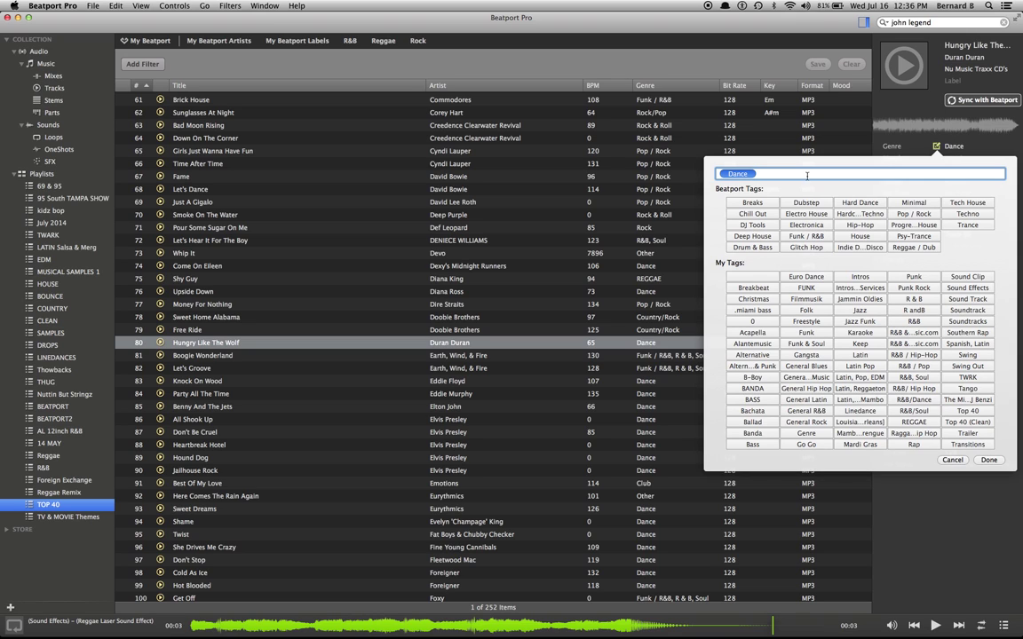
click(732, 173)
key(BackSpace)
text(Rock)
key(Return)
click(988, 459)
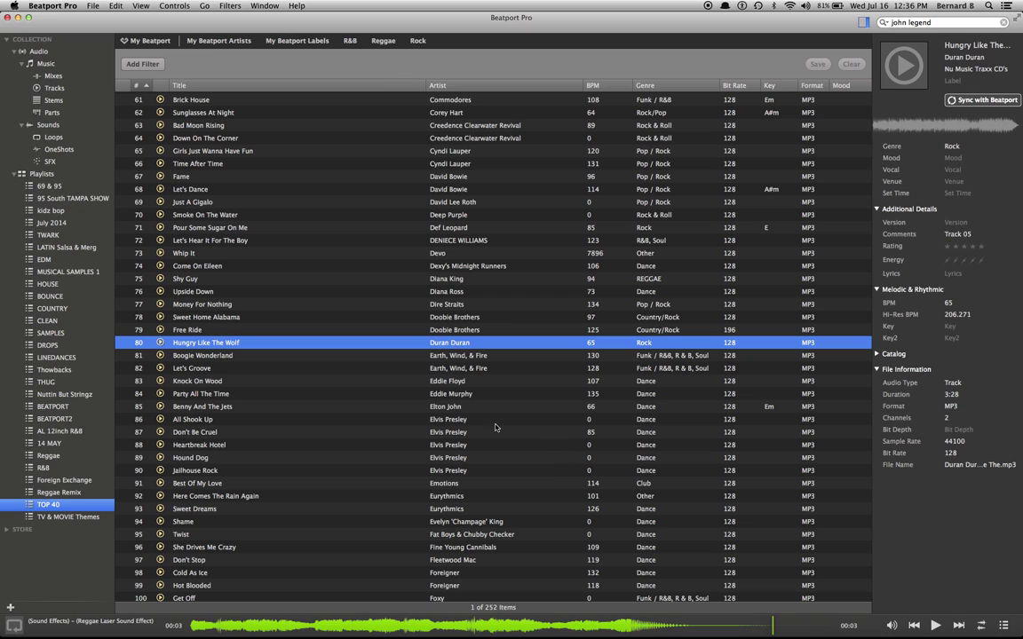
- Select the five Elvis Presley tracks, All Shook Up through Jailhouse Rock
click(373, 421)
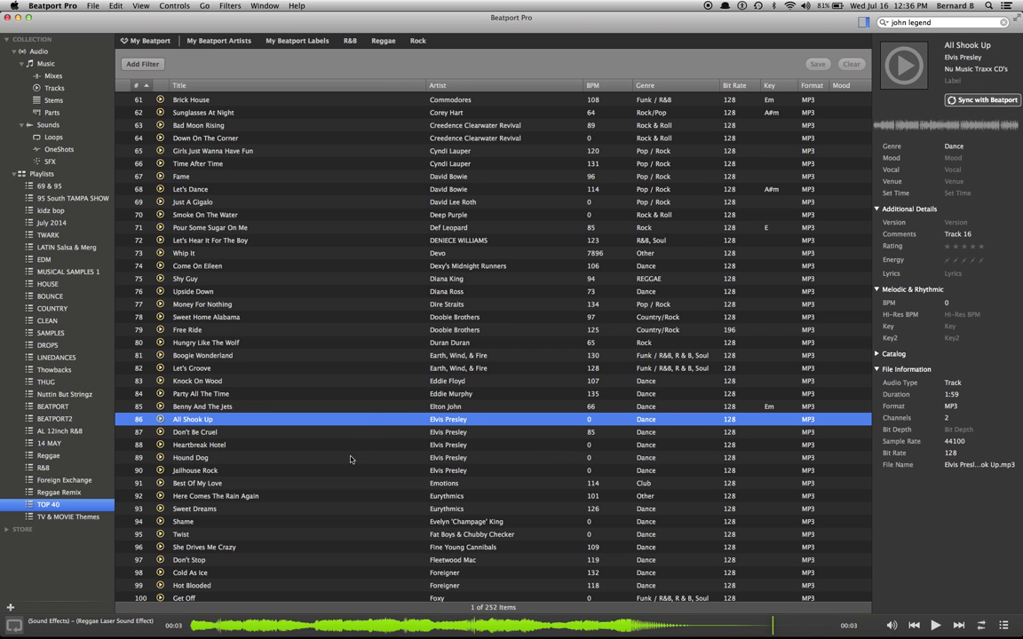
shift+click(337, 481)
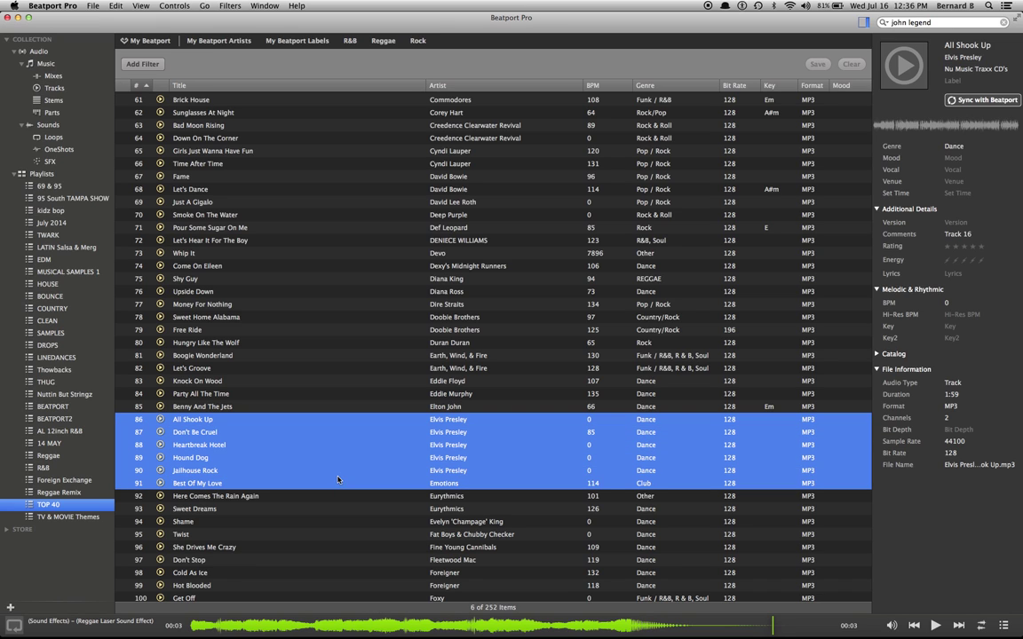
super+click(402, 480)
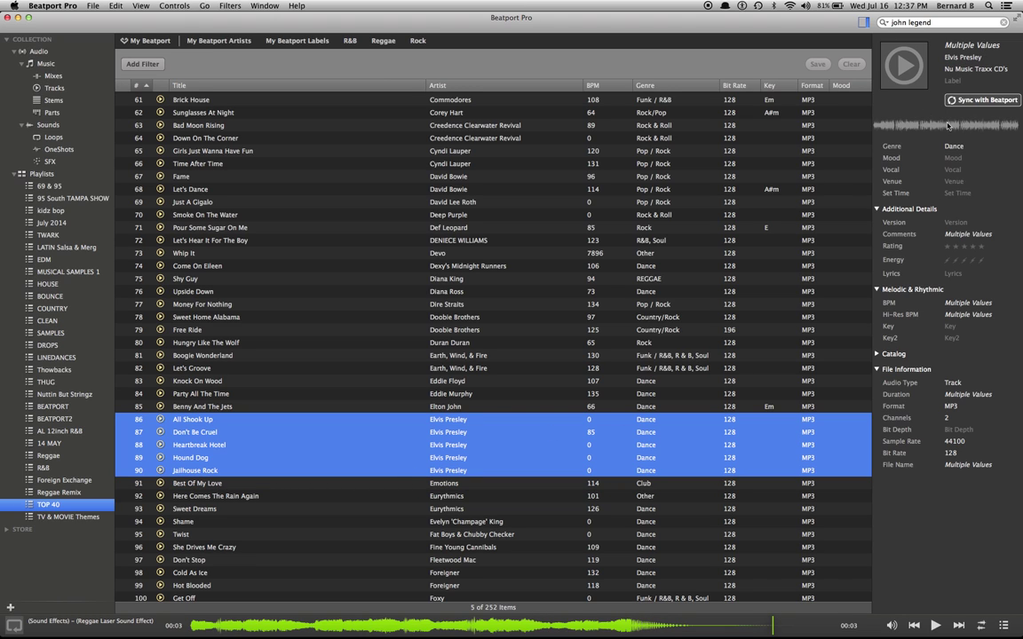
- Replace their Dance genre with Rock & Roll and confirm the change for all five tracks
mouse_move(942, 147)
click(938, 146)
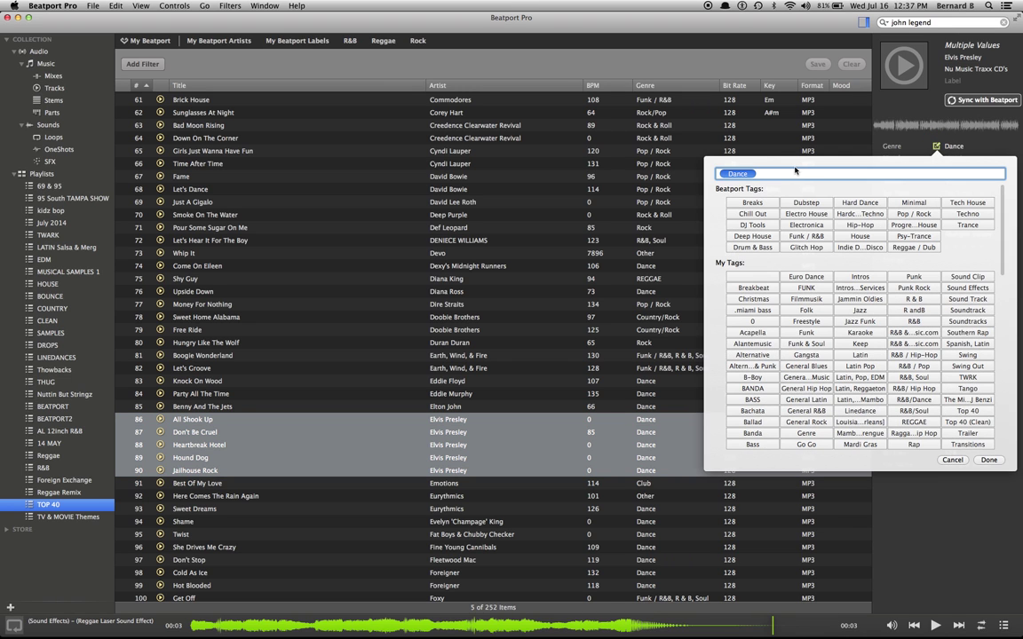
key(BackSpace)
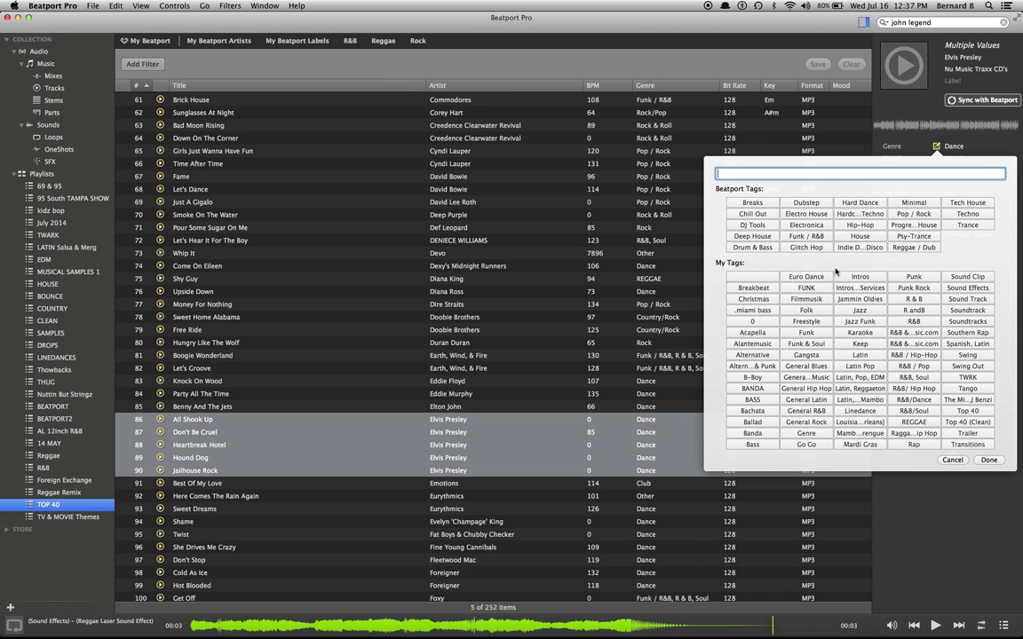
click(842, 171)
text(Rock)
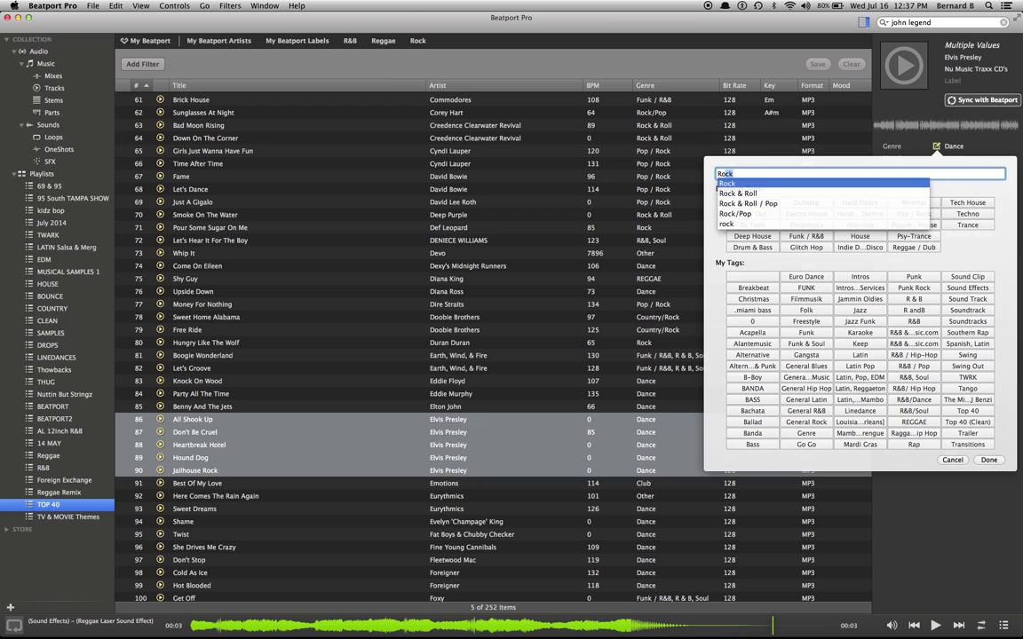
click(747, 194)
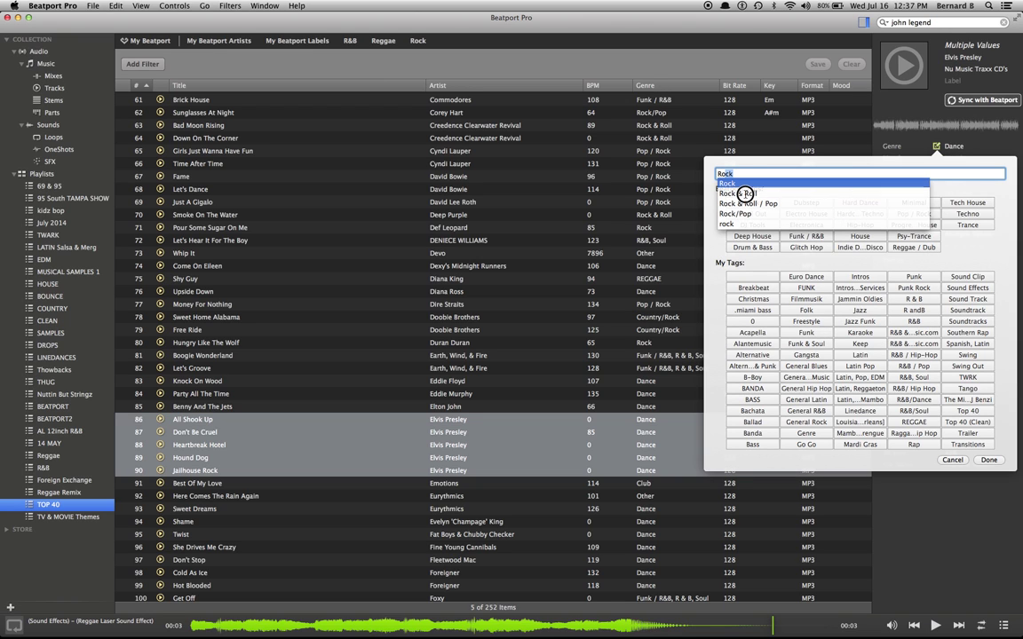
key(Return)
click(990, 460)
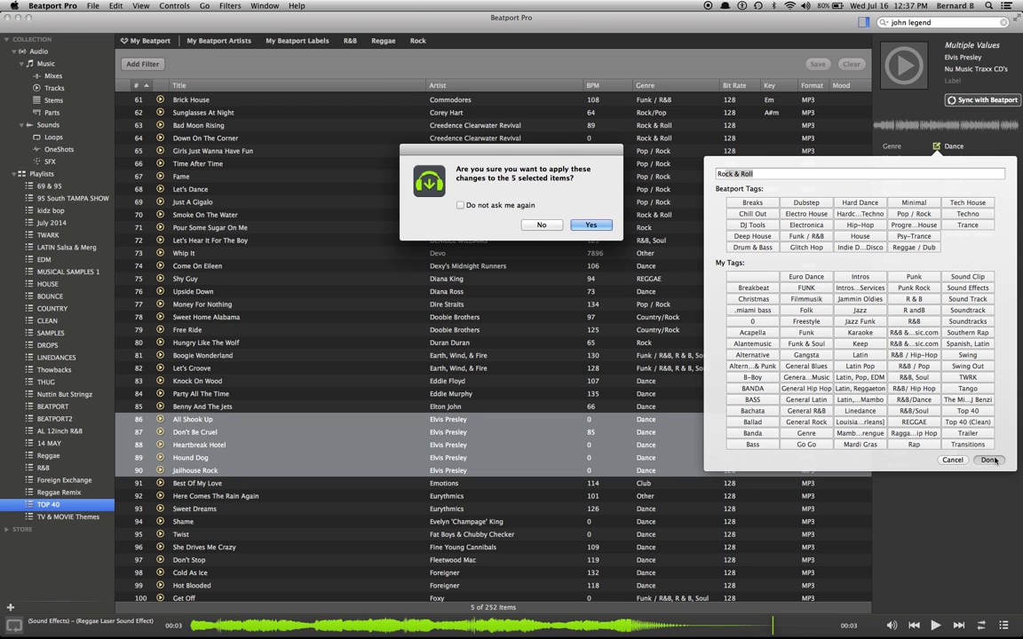
click(590, 226)
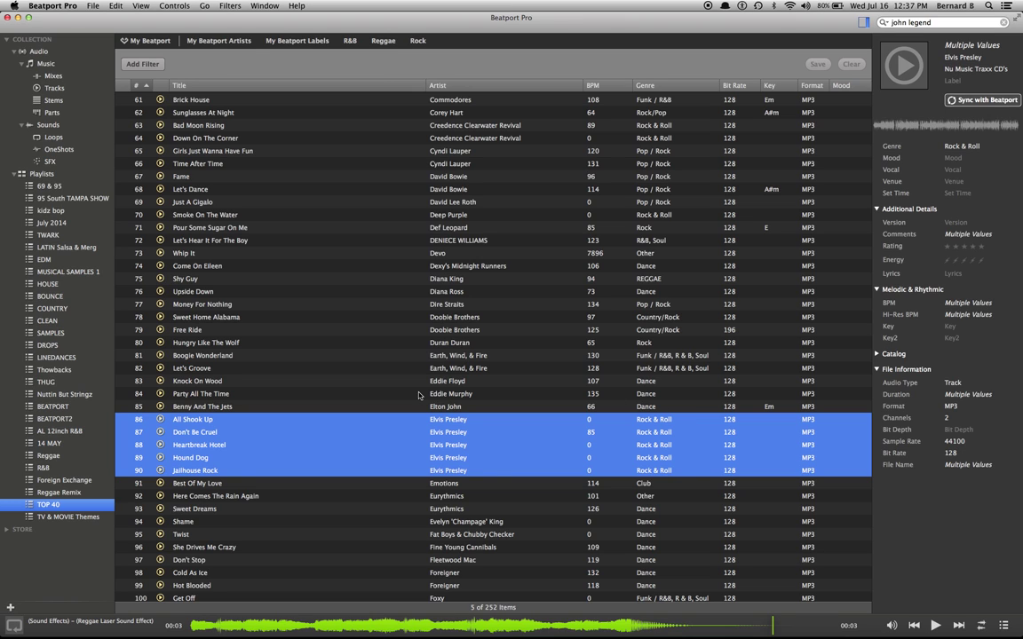
- Browse up and down the TOP 40 playlist, then switch to the full Music library
click(382, 394)
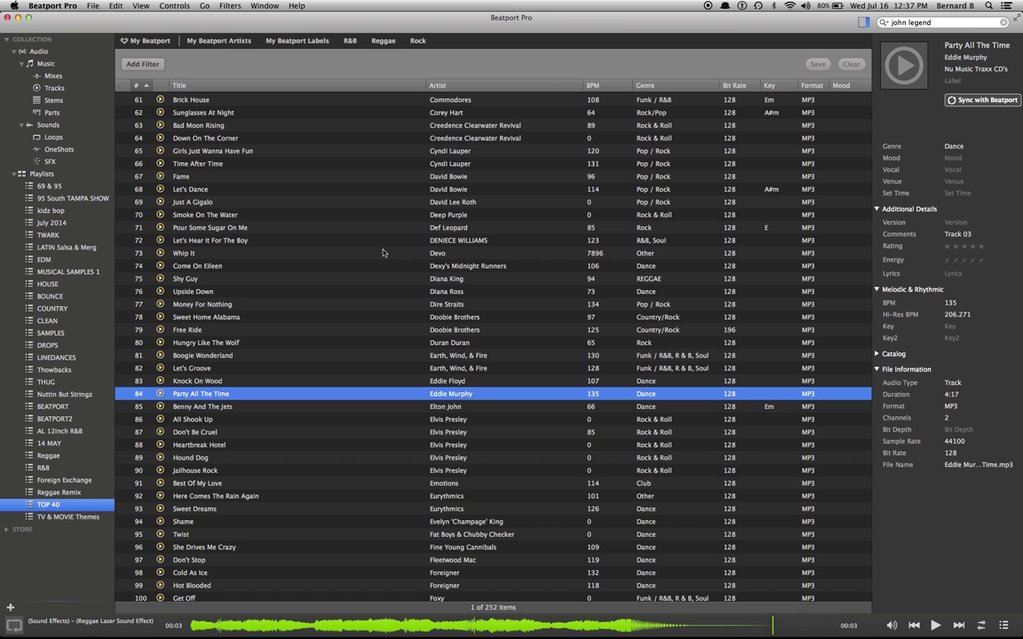
scroll(383, 253, up, 5)
scroll(383, 253, up, 9)
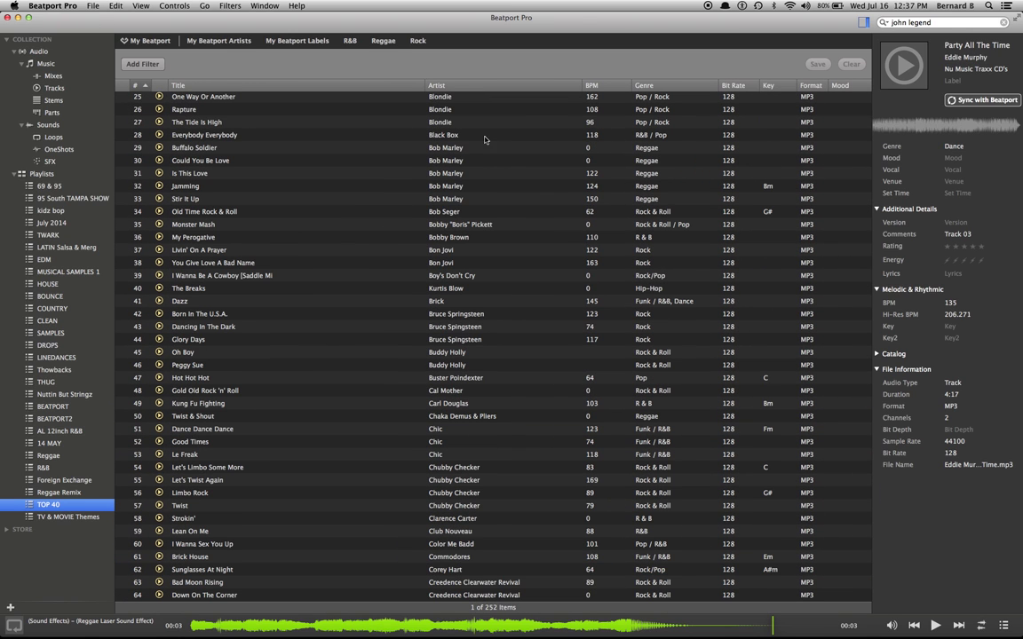
scroll(403, 205, down, 6)
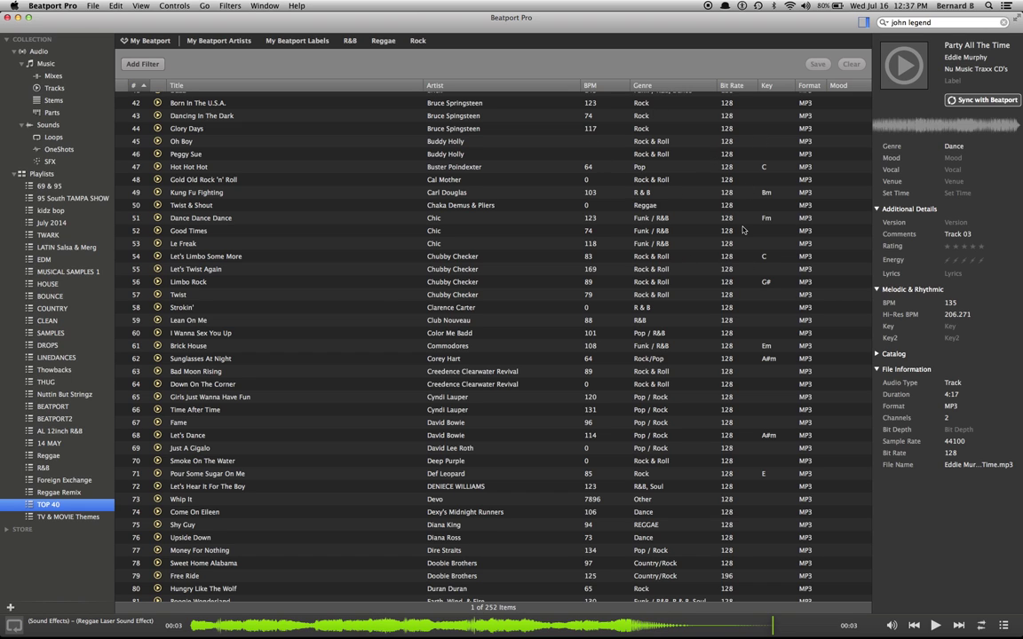
scroll(743, 231, up, 10)
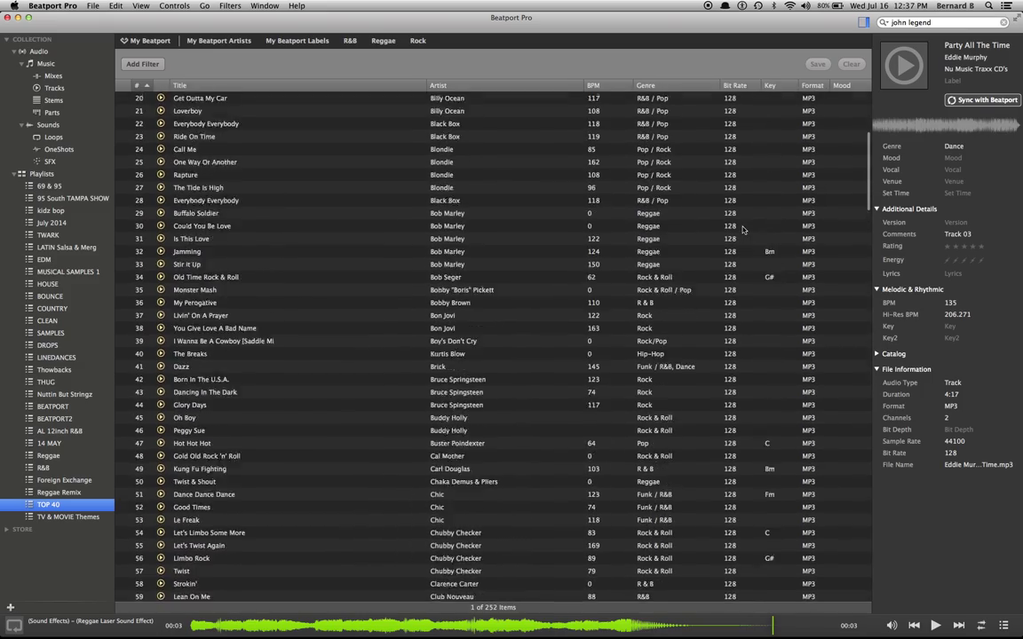
scroll(744, 231, down, 20)
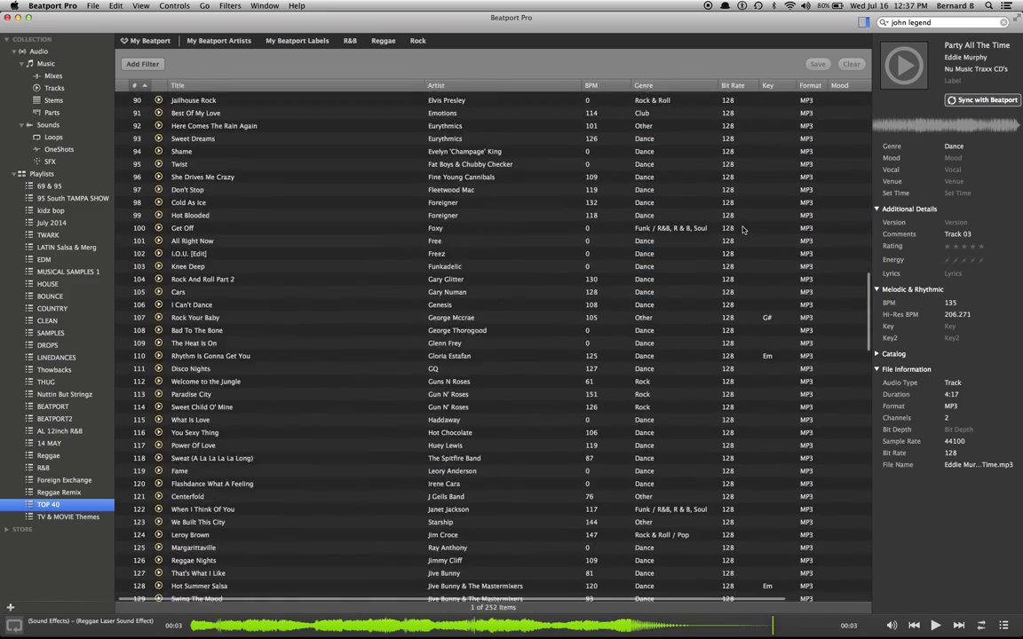
scroll(743, 231, down, 12)
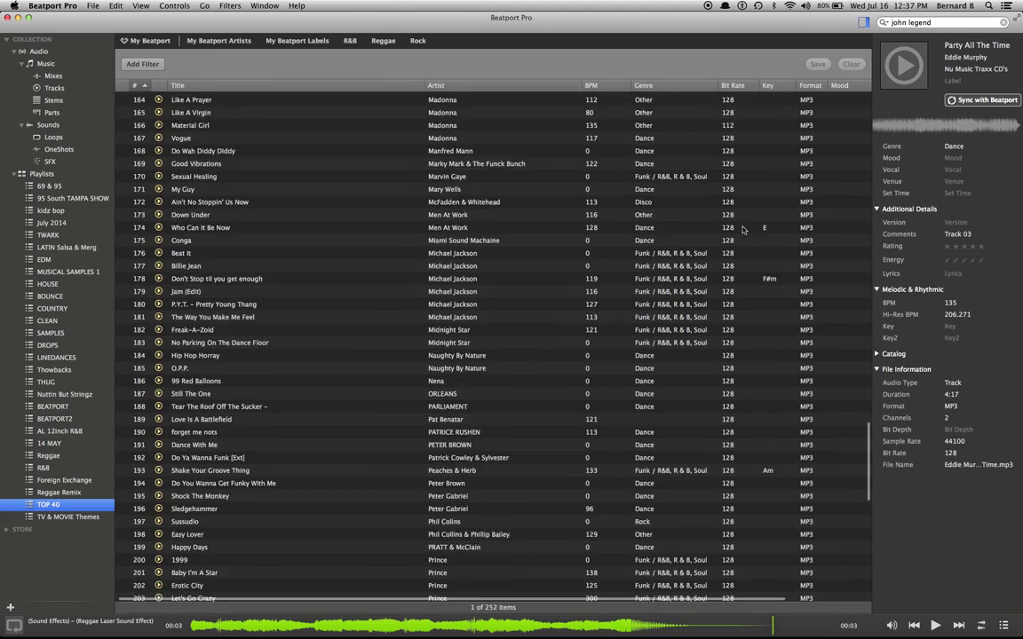
scroll(744, 231, up, 20)
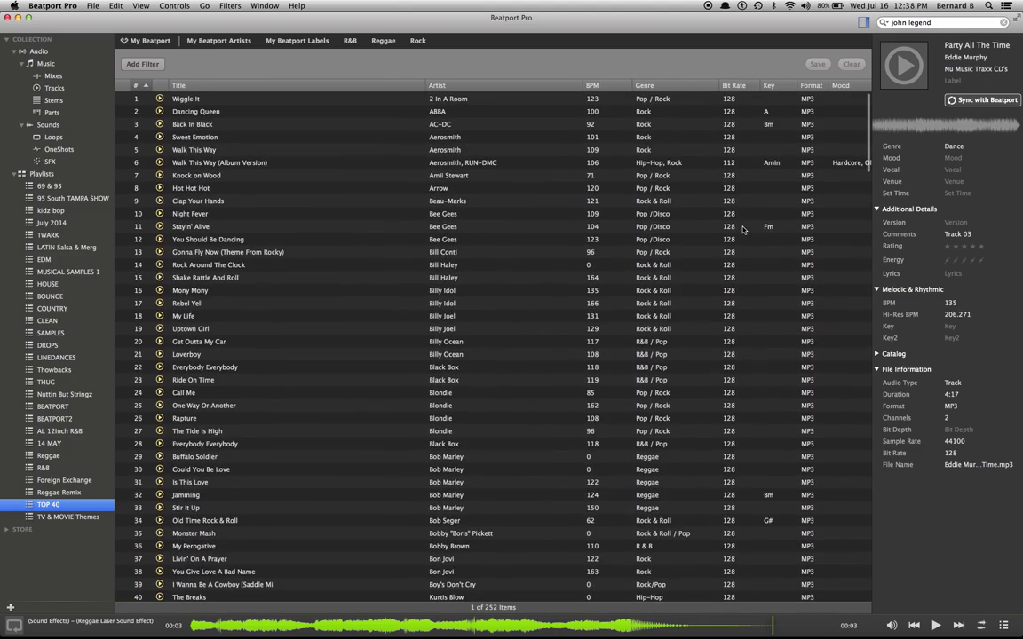
scroll(744, 230, down, 4)
scroll(744, 231, down, 14)
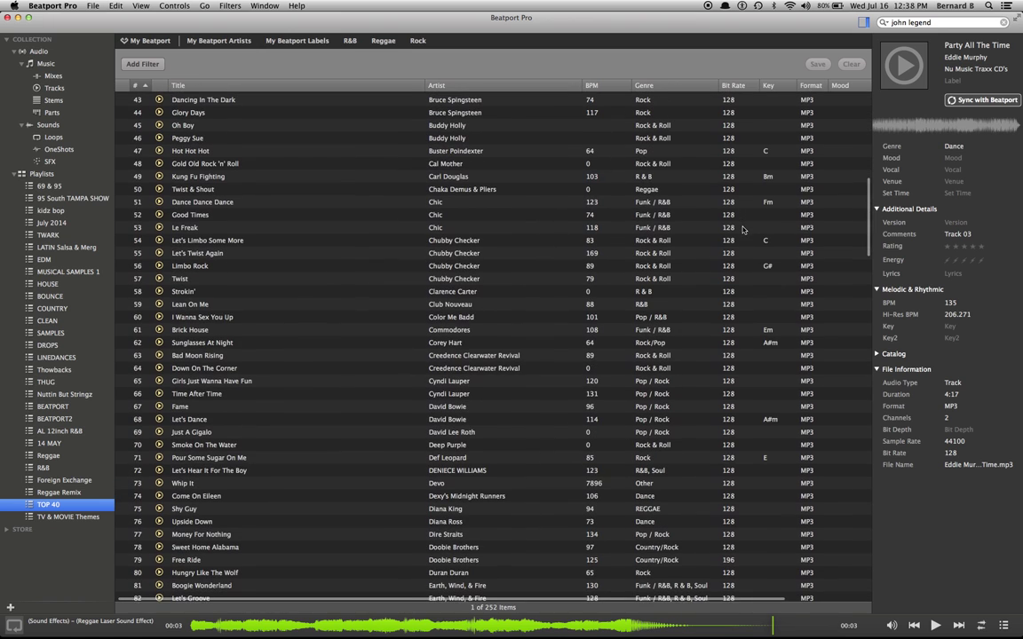
click(48, 66)
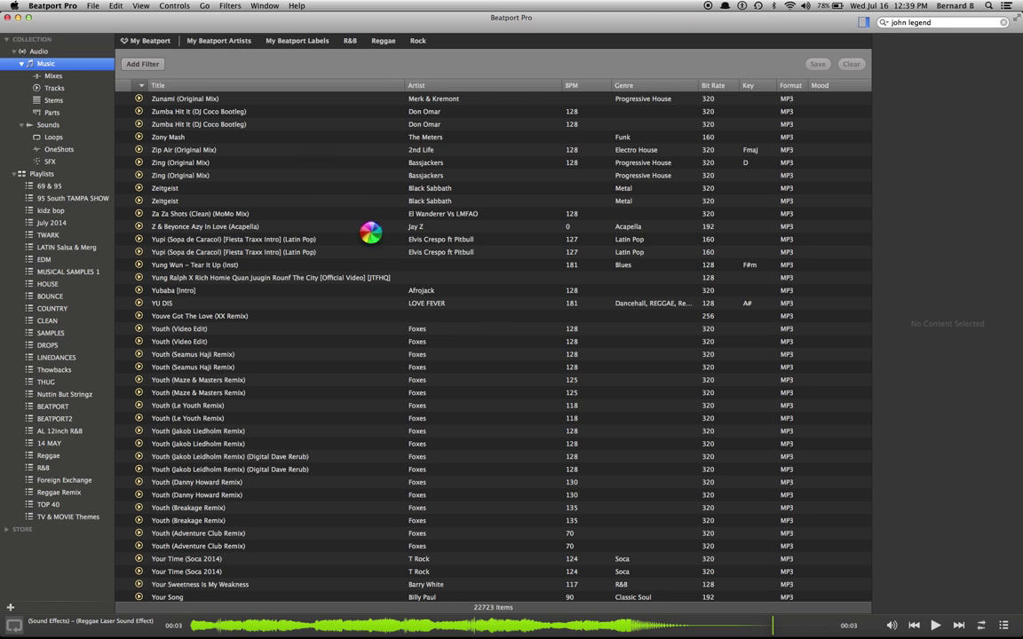
- Scroll through the 22,723-item Music library track list
scroll(390, 359, down, 5)
scroll(393, 359, down, 7)
scroll(393, 359, up, 10)
- Open the 301-item BEATPORT2 playlist without renaming it and select Burn (Original Mix)
scroll(392, 359, down, 8)
click(52, 406)
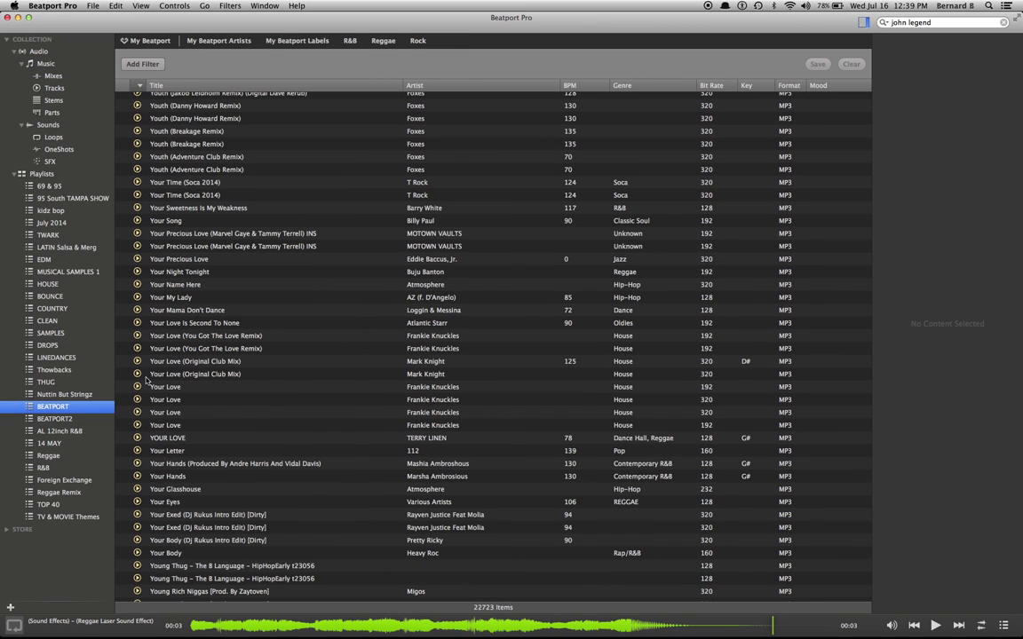
click(51, 421)
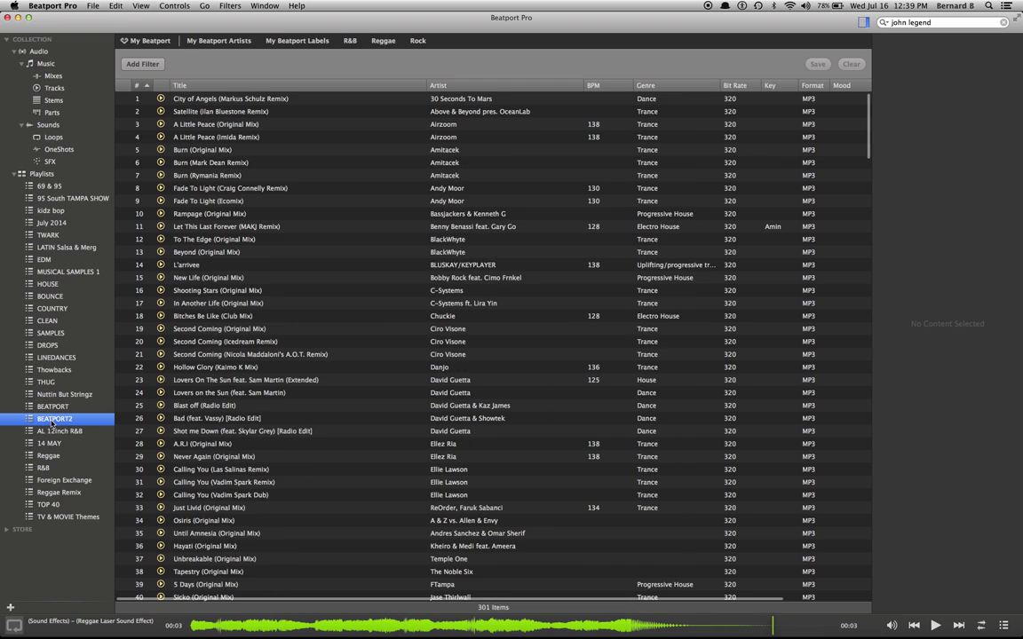
click(51, 422)
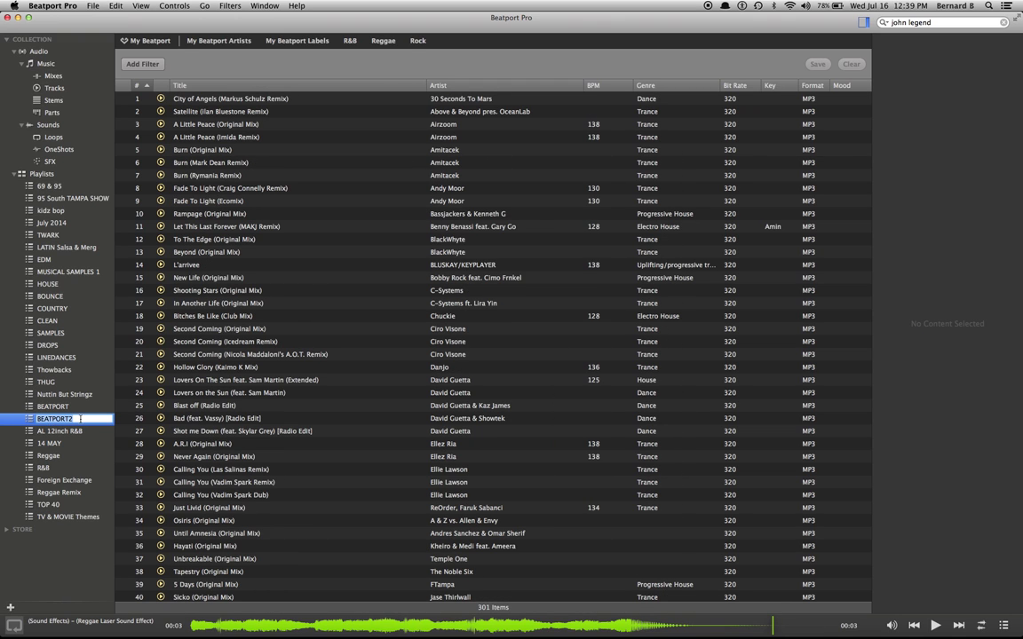
key(Return)
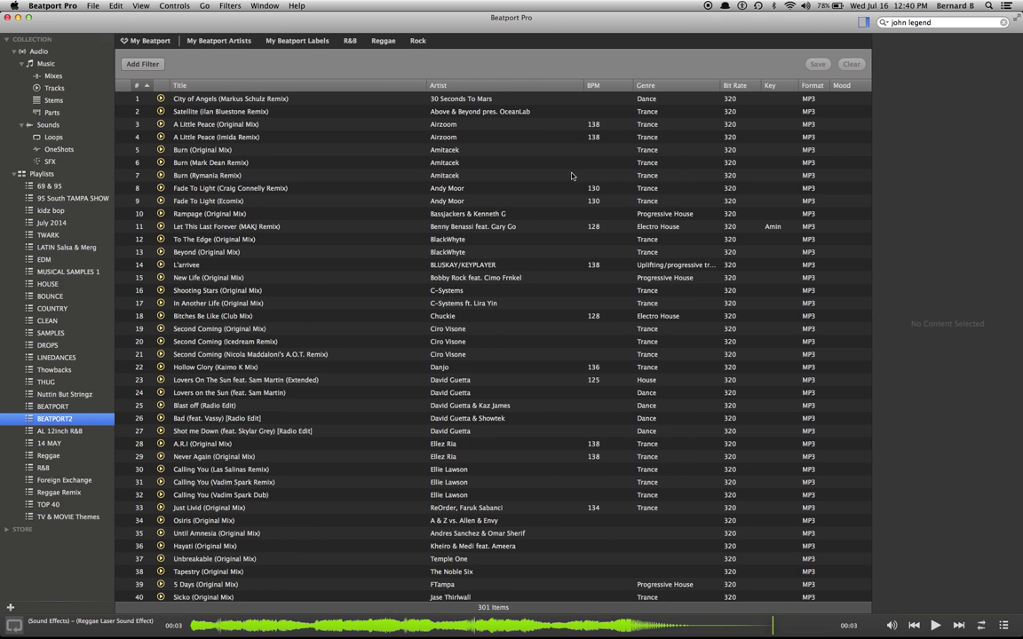
click(340, 162)
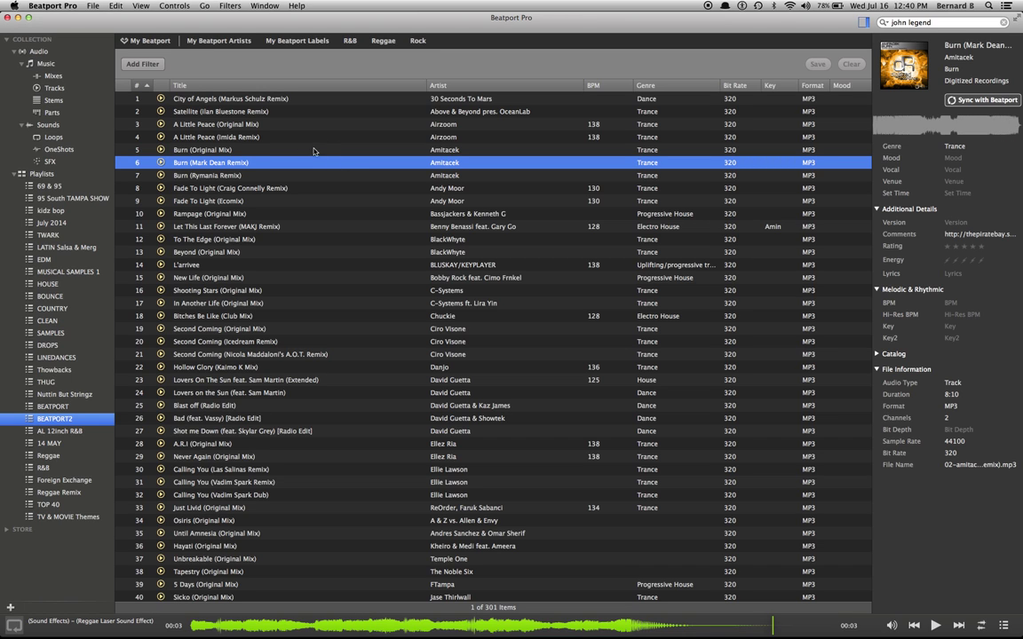
click(314, 150)
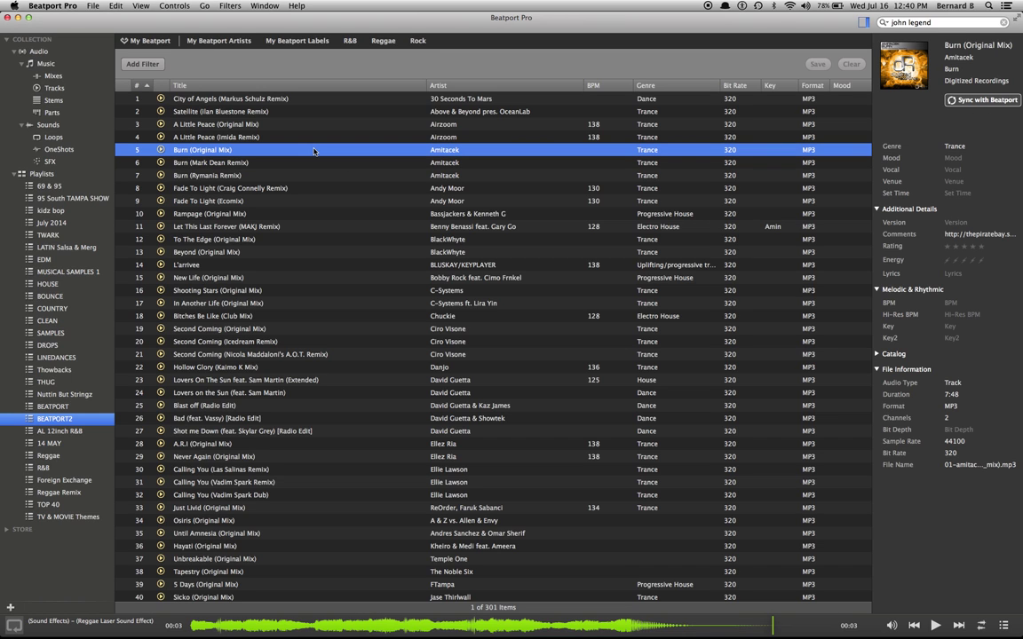
- In TOP 40, sync Girls Just Wanna Have Fun to Beatport's Original Mix match (121 BPM, F#maj)
click(51, 504)
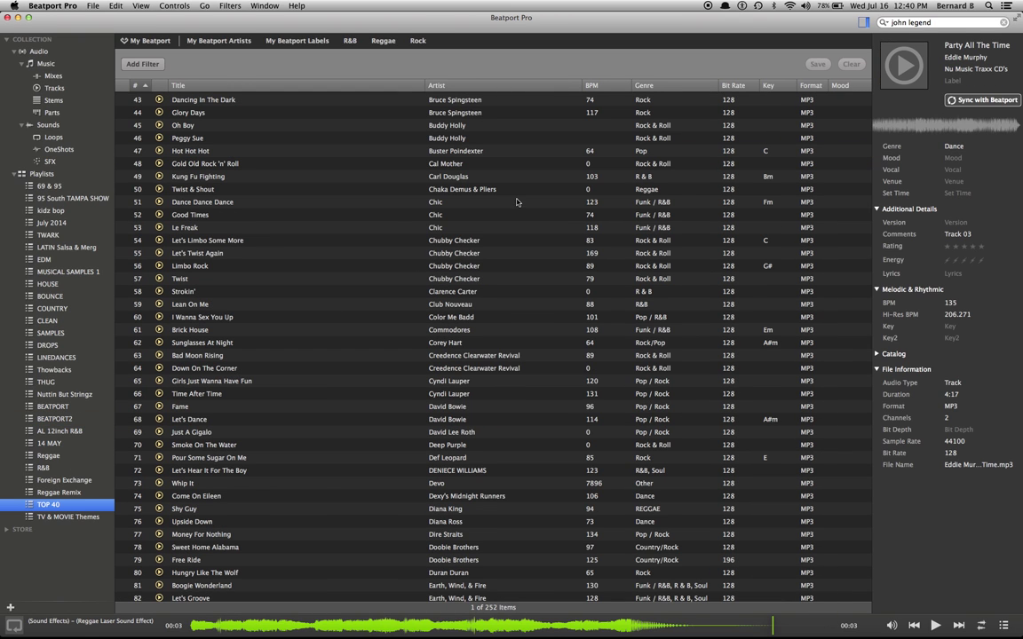
scroll(454, 304, down, 2)
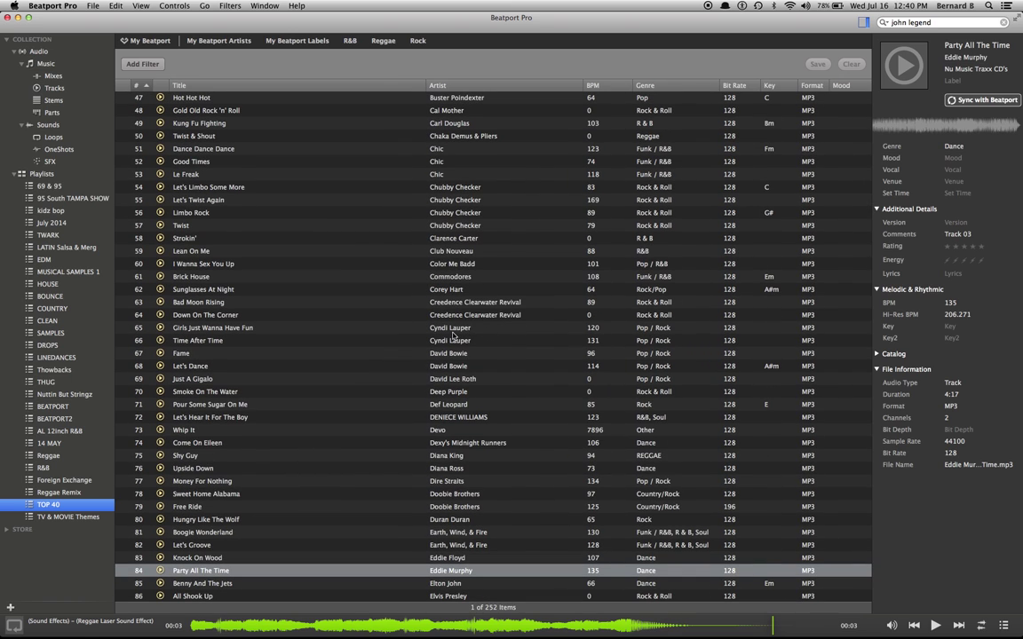
click(399, 329)
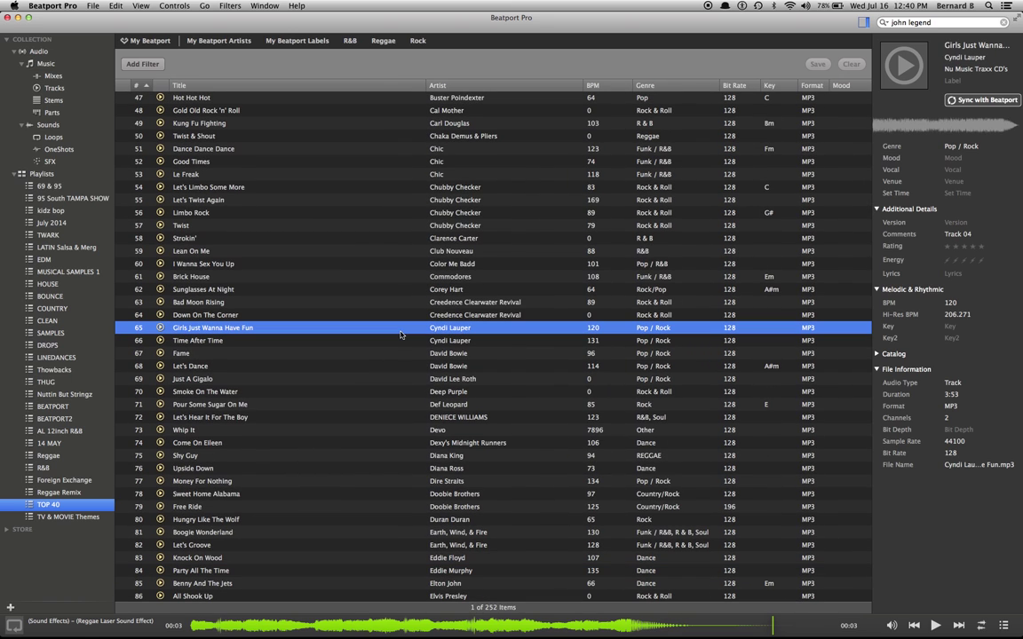
click(997, 100)
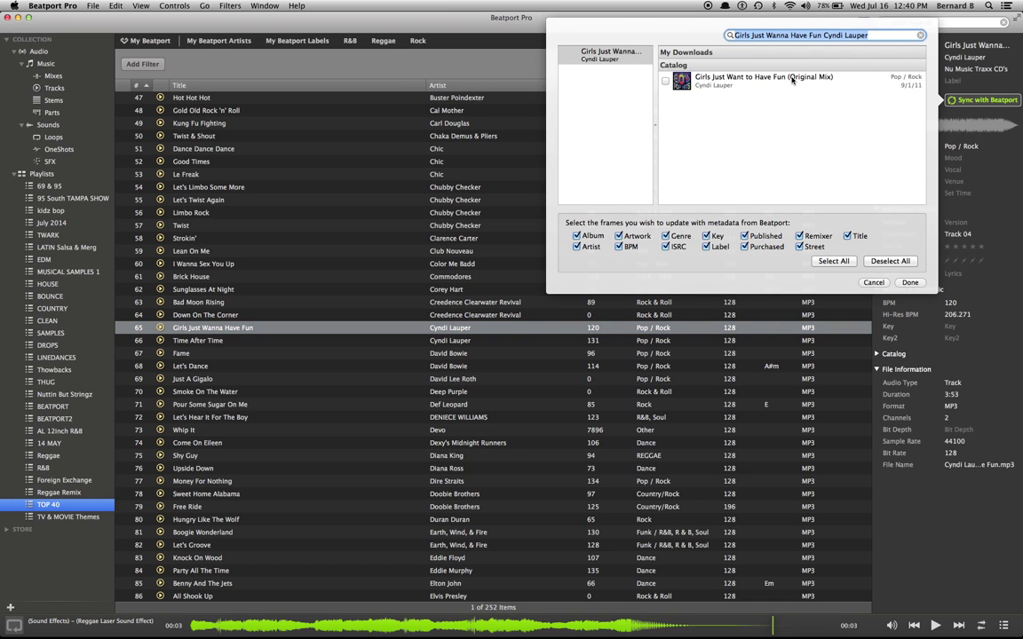
click(666, 82)
click(912, 284)
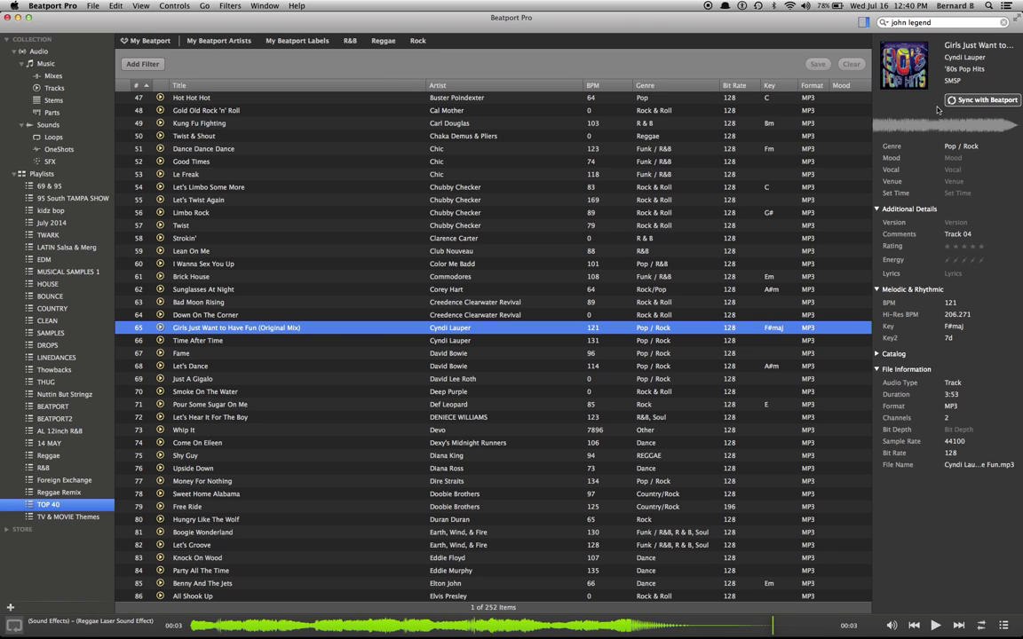
mouse_move(992, 76)
click(350, 369)
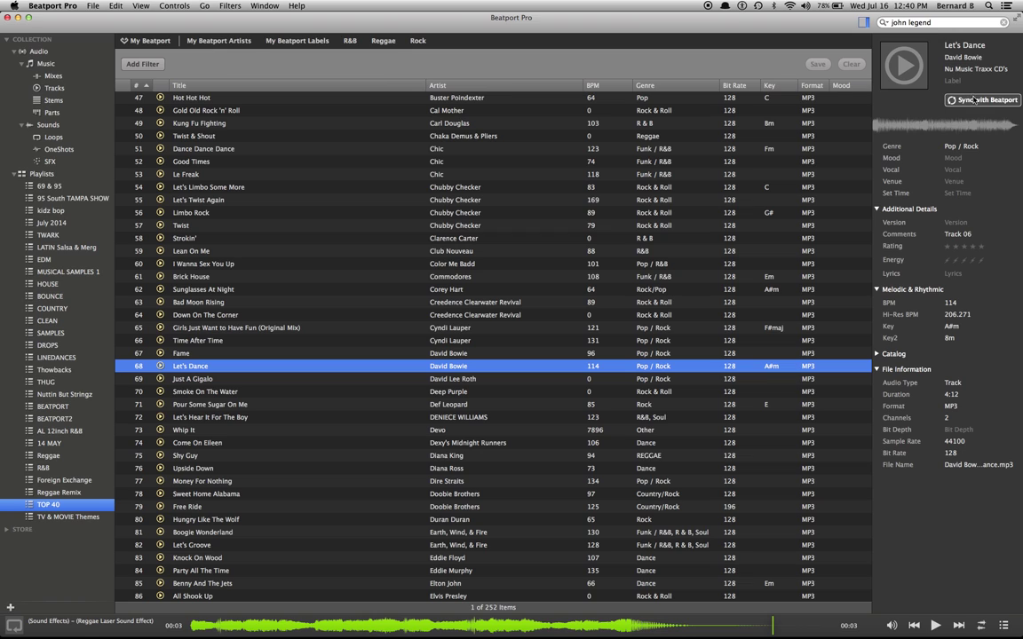
mouse_move(948, 67)
click(977, 100)
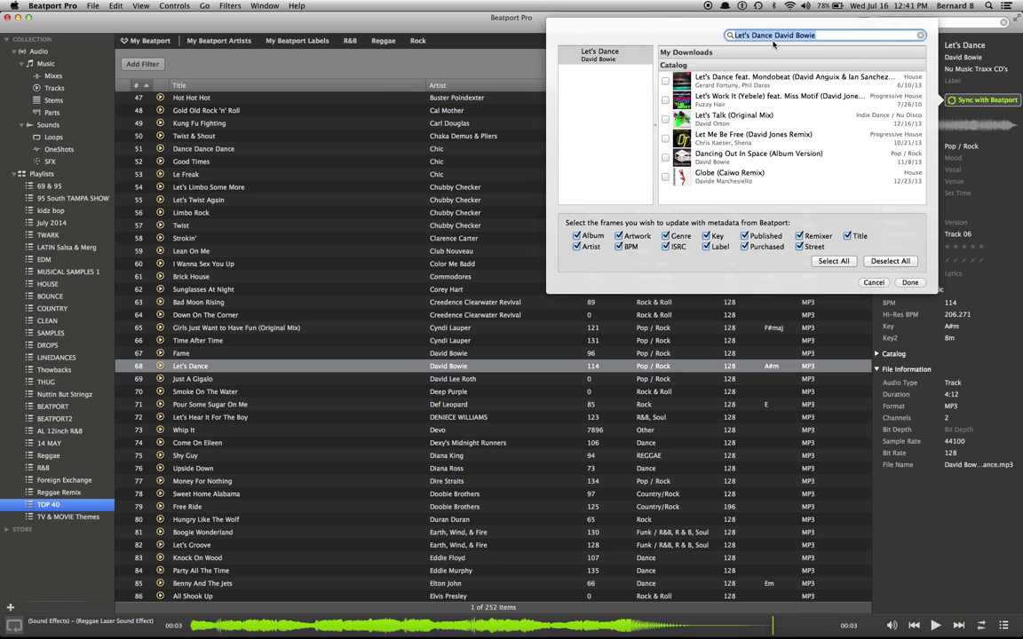
click(599, 62)
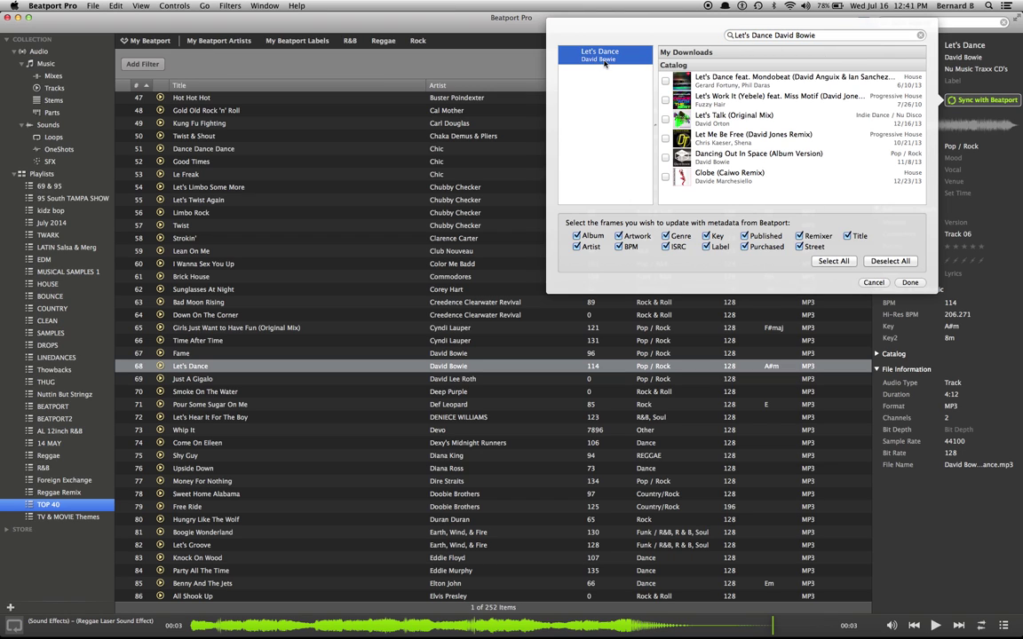
click(872, 282)
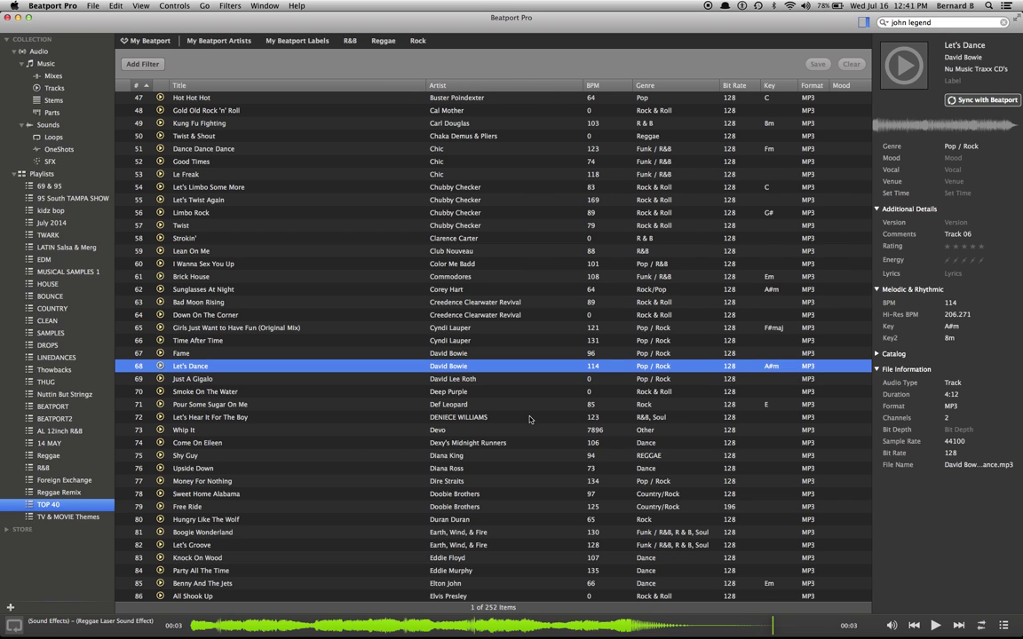
- Sync Whip It with the fourth Original Mix Beatport result: 158 BPM, Dmaj, Pop / Rock
click(327, 434)
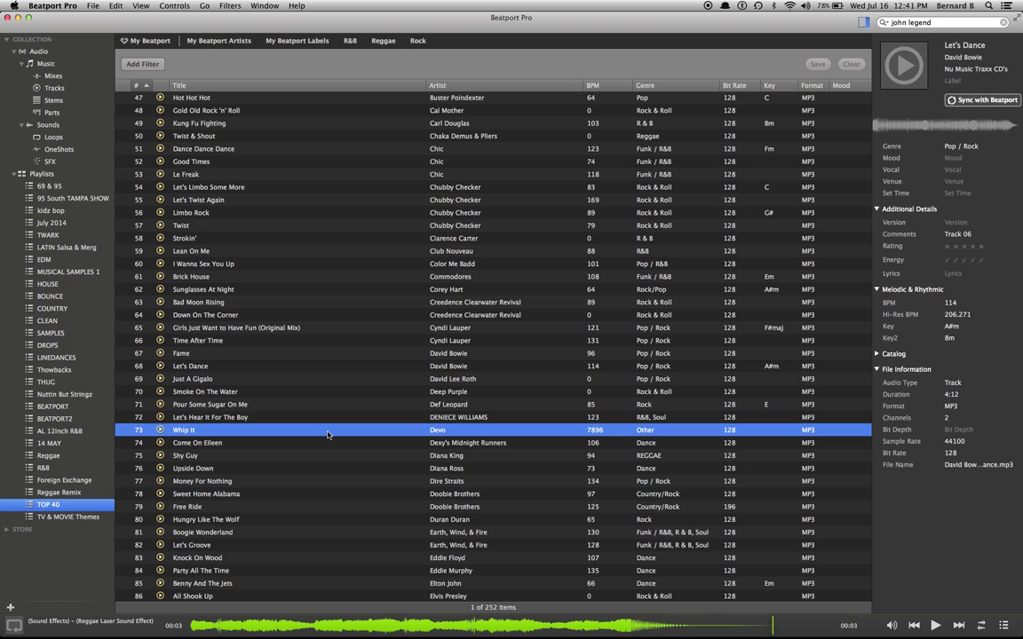
click(997, 101)
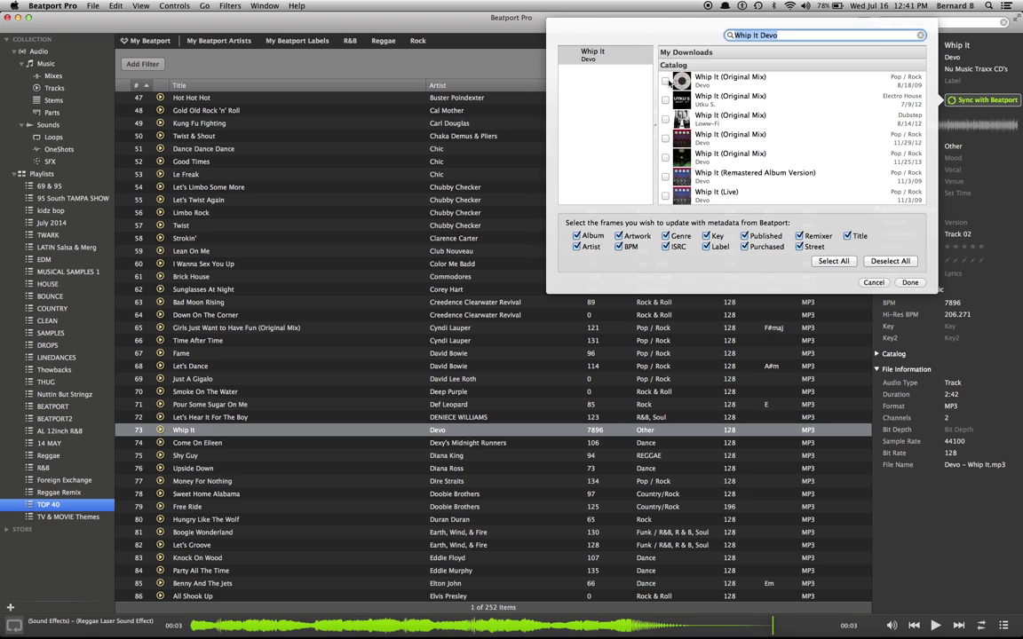
scroll(771, 162, down, 1)
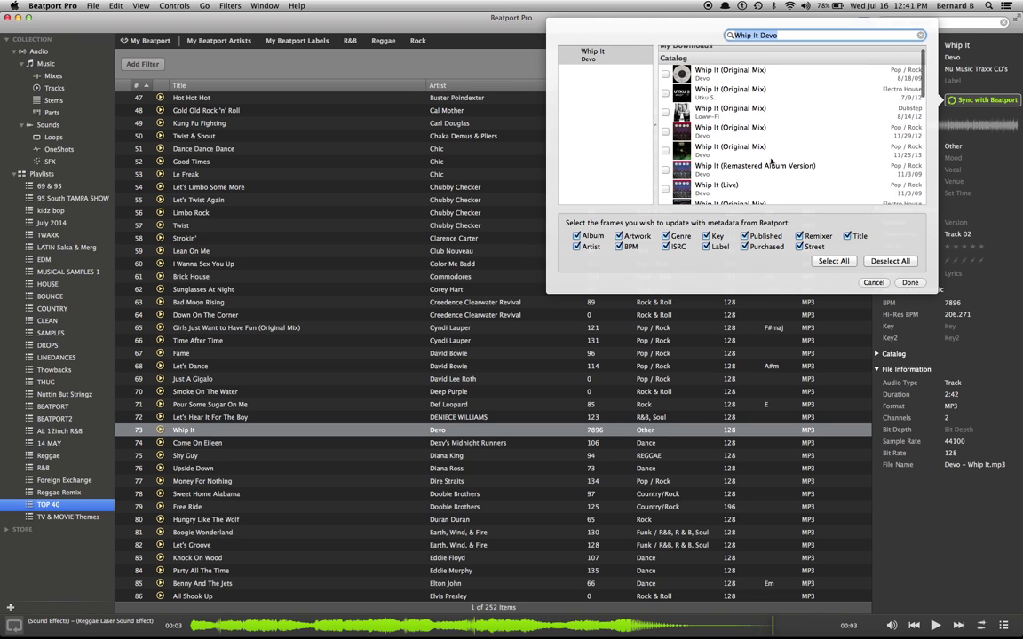
scroll(648, 155, up, 2)
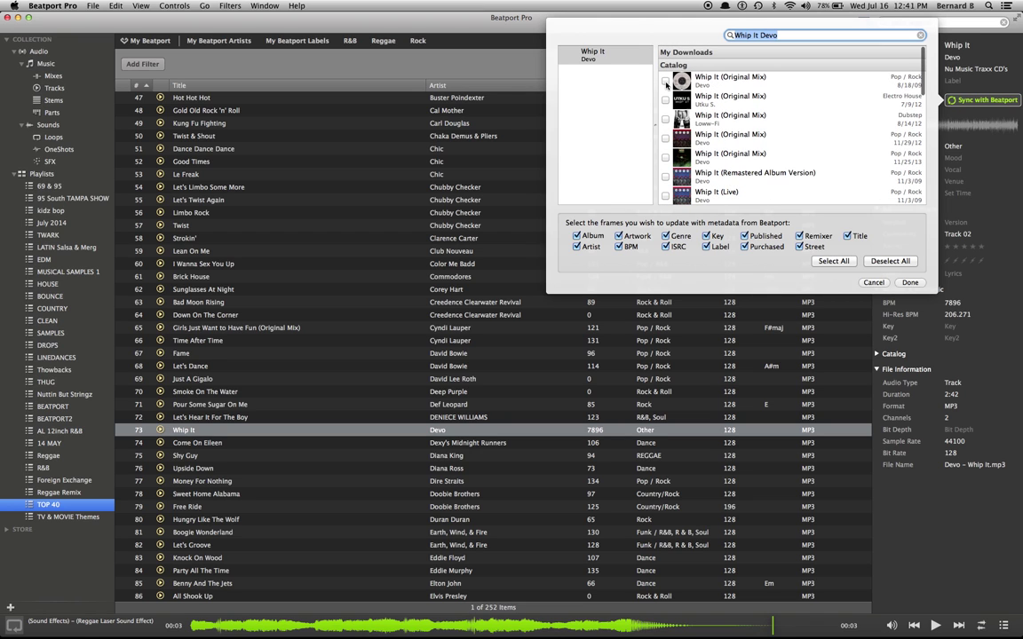
click(666, 139)
click(910, 282)
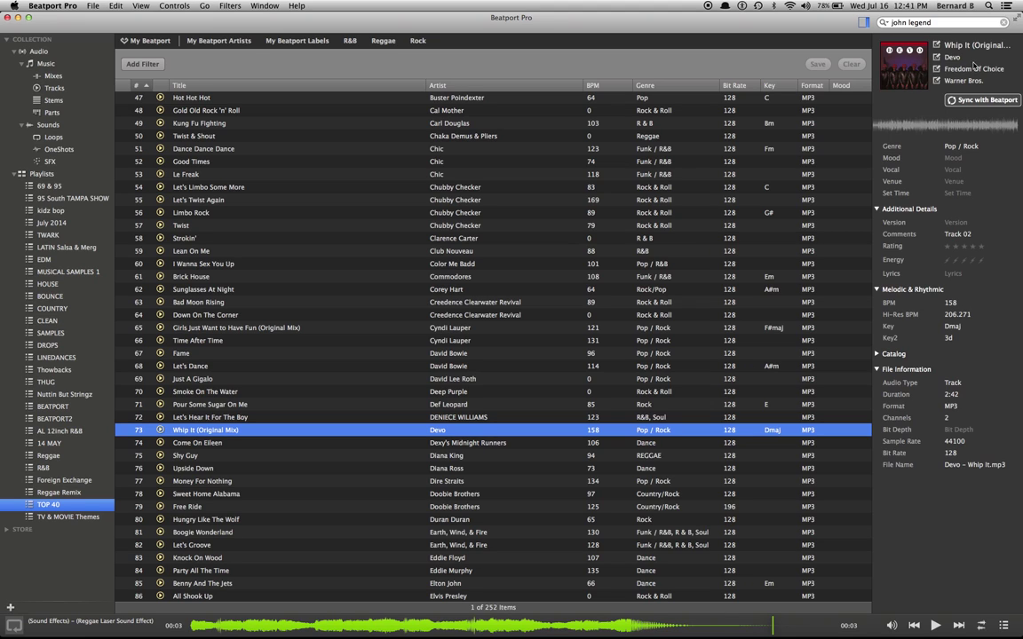
- Sync Shy Guy with Beatport's Album Version match: 188 BPM, Dmaj, Funk / R&B
mouse_move(966, 314)
click(374, 458)
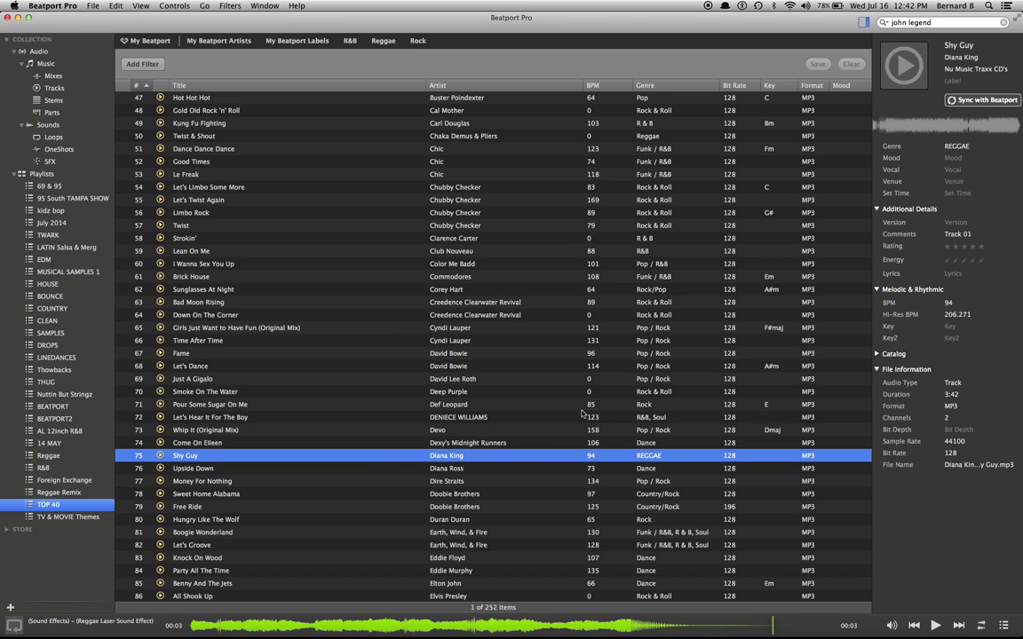
click(977, 101)
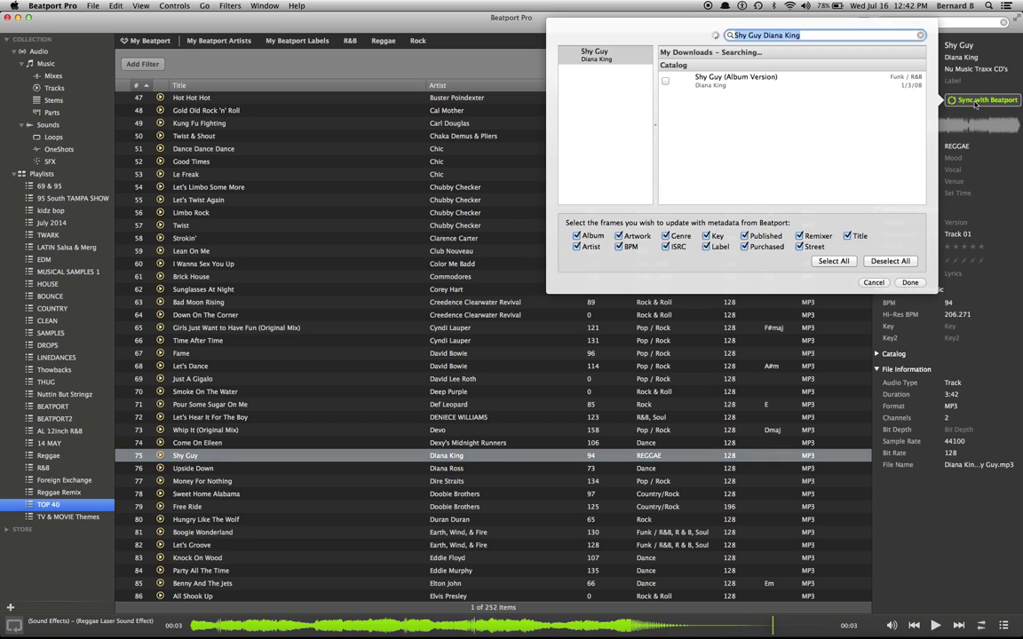
click(665, 82)
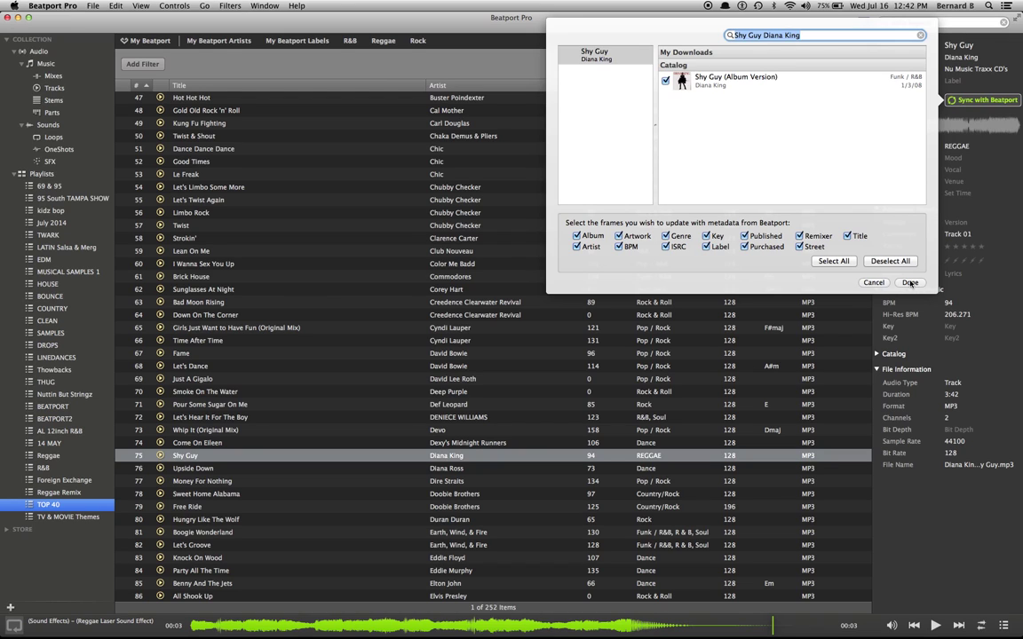
click(911, 282)
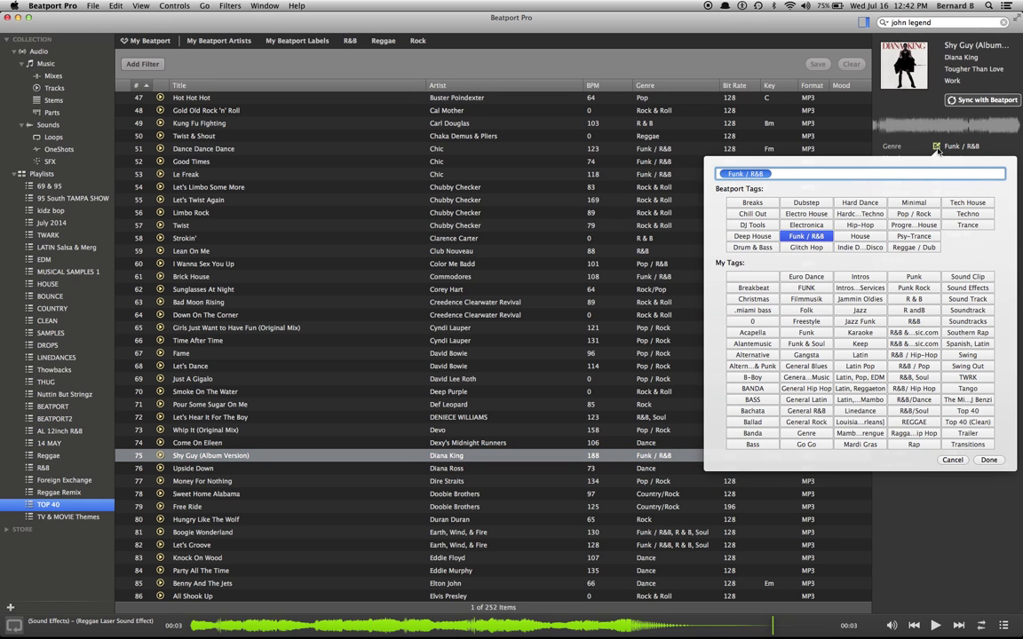
- Replace Shy Guy's Funk / R&B genre with the REGGAE and R & B tags
key(BackSpace)
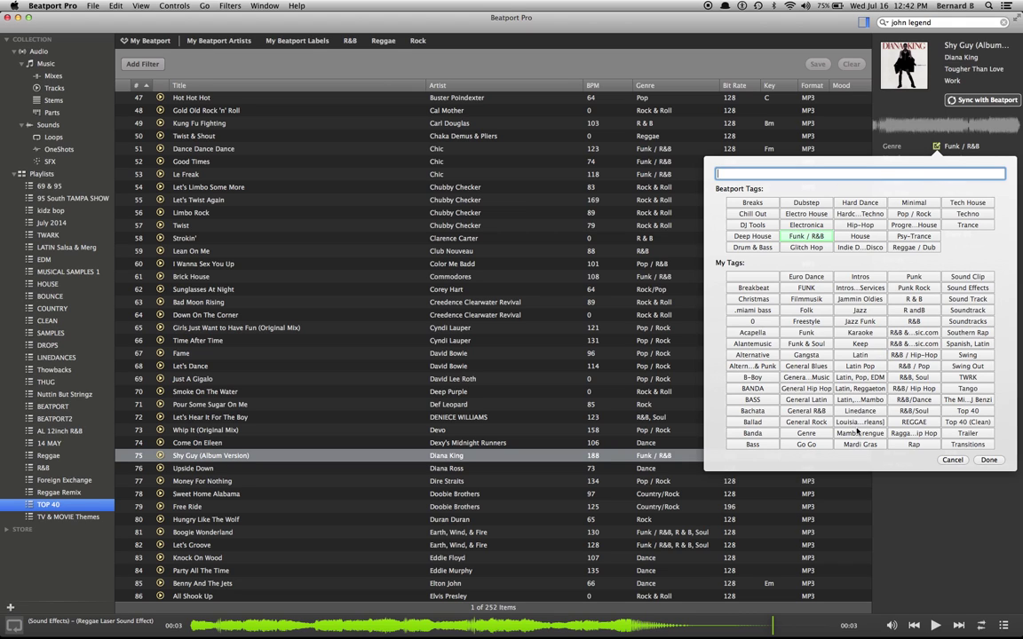
click(920, 423)
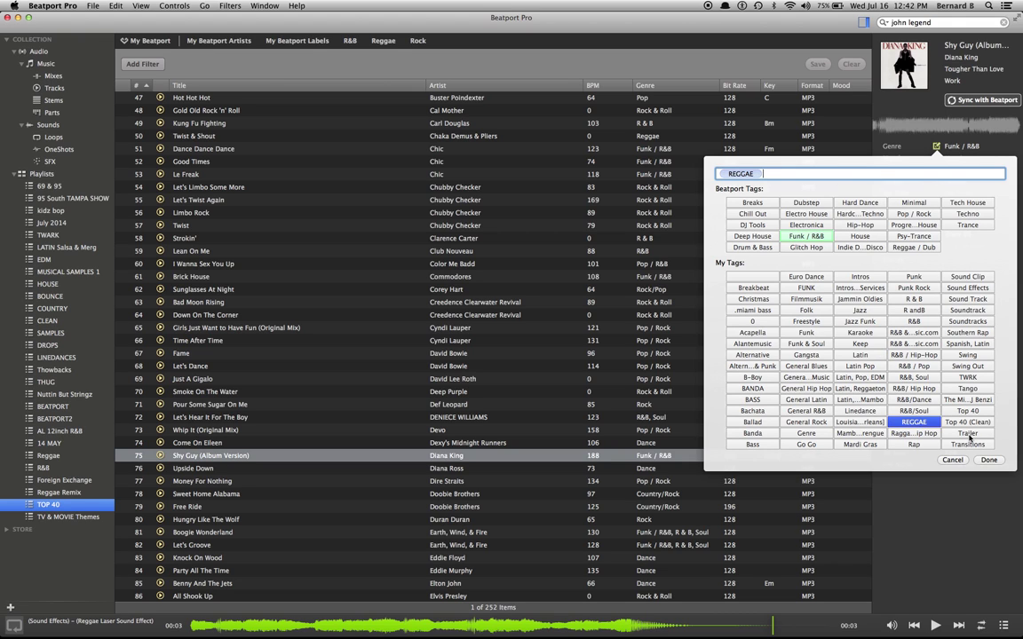
click(914, 301)
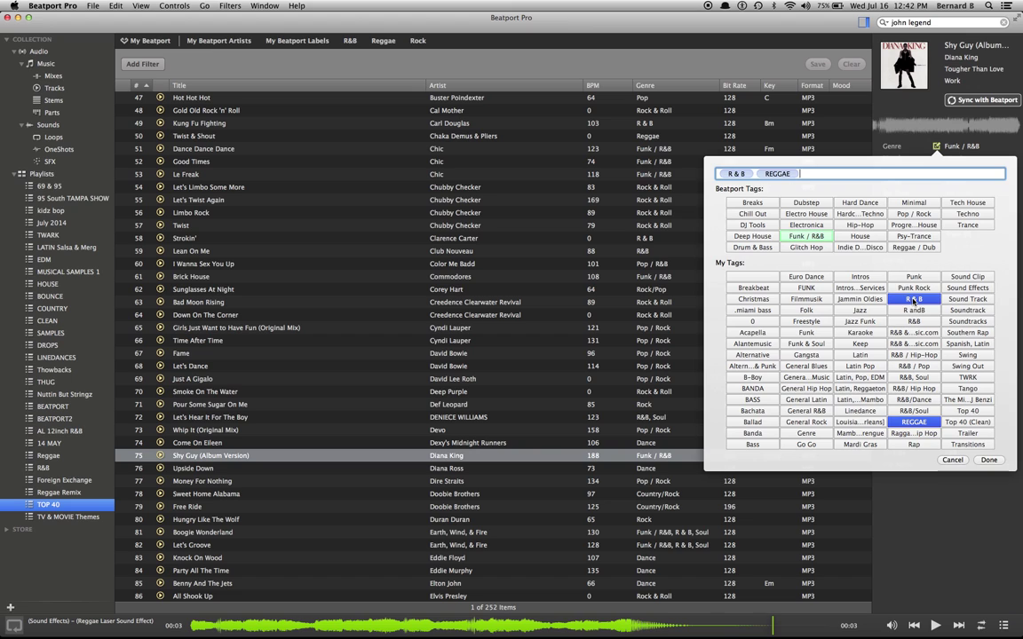
click(990, 460)
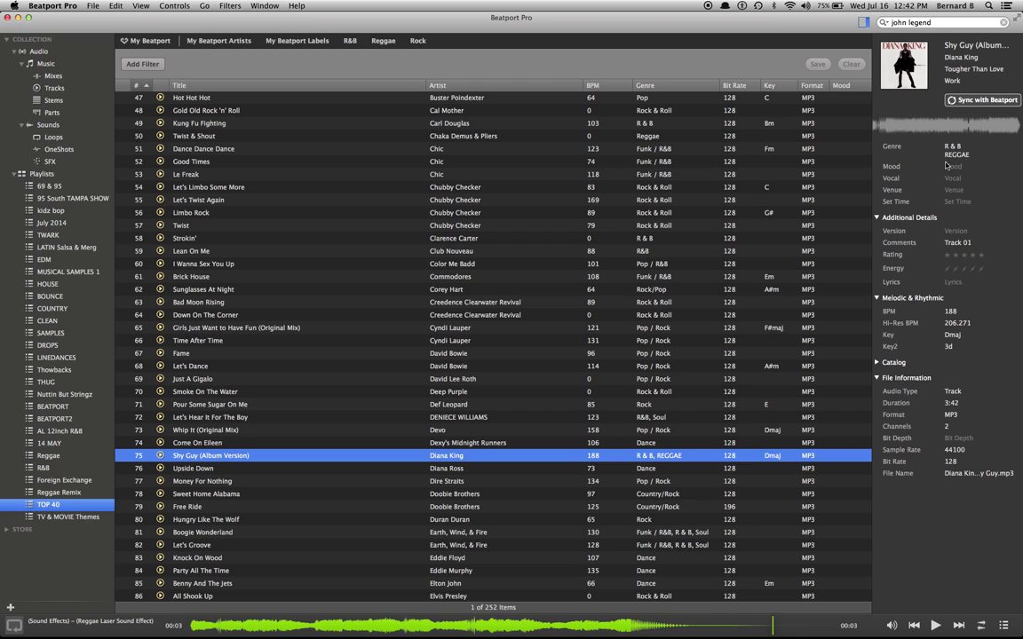
mouse_move(940, 168)
- Tag Shy Guy with the Thick and Driving moods
click(938, 167)
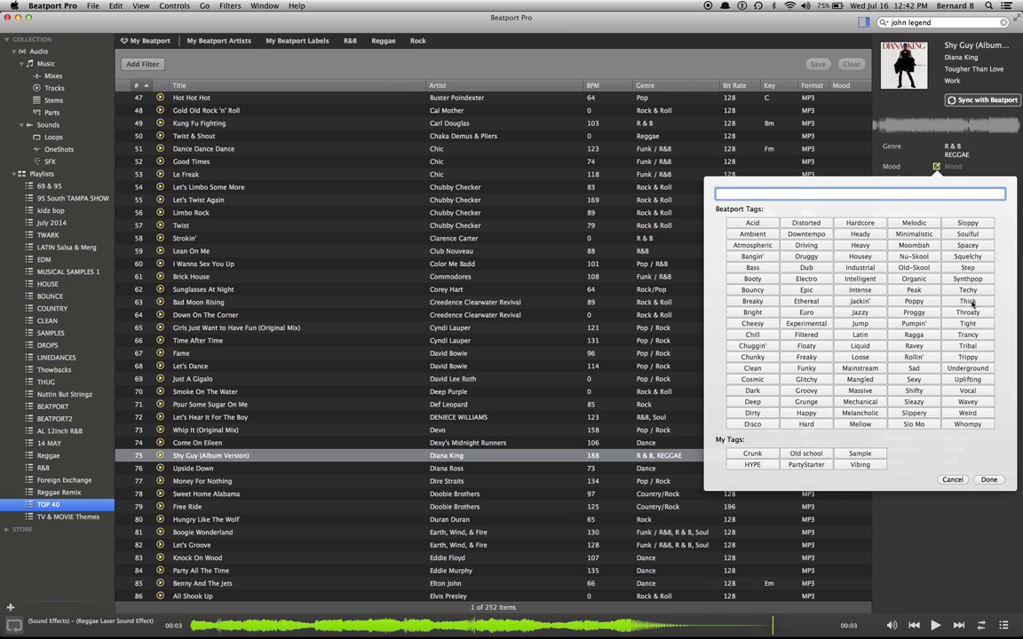
click(968, 302)
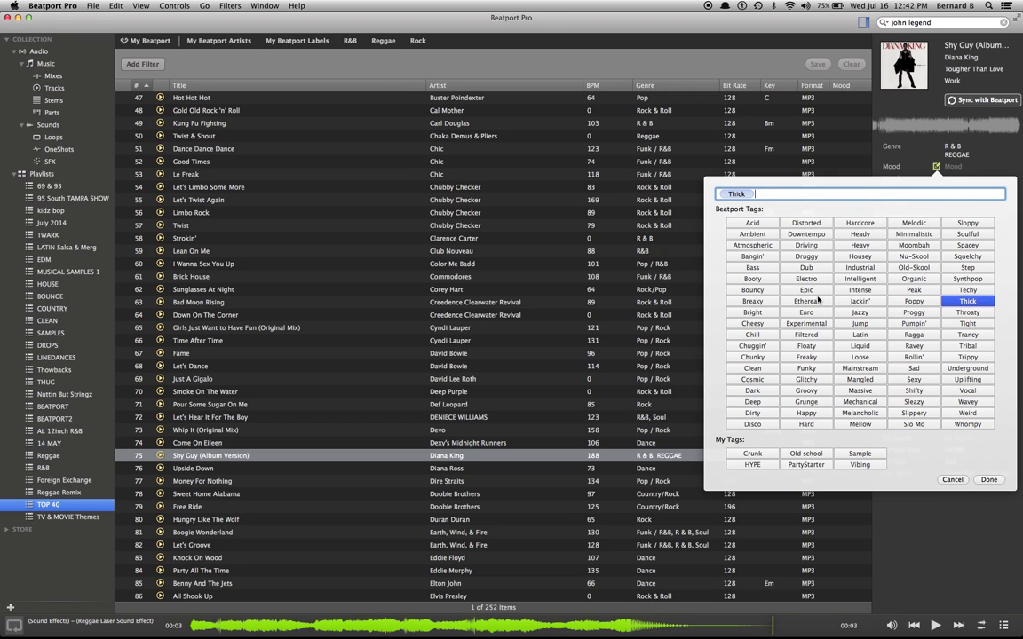
click(807, 246)
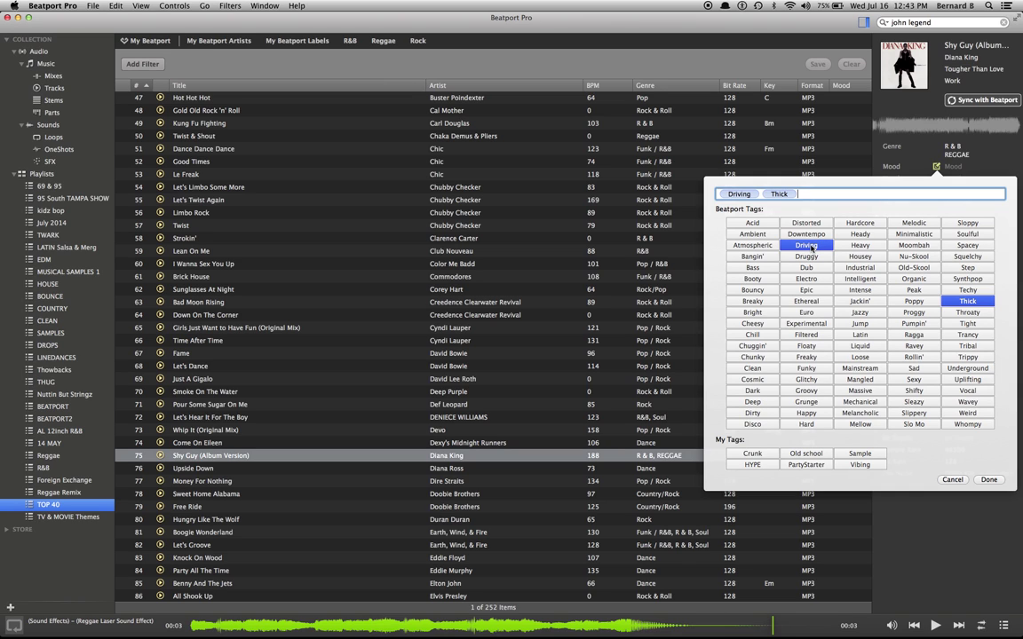
click(989, 481)
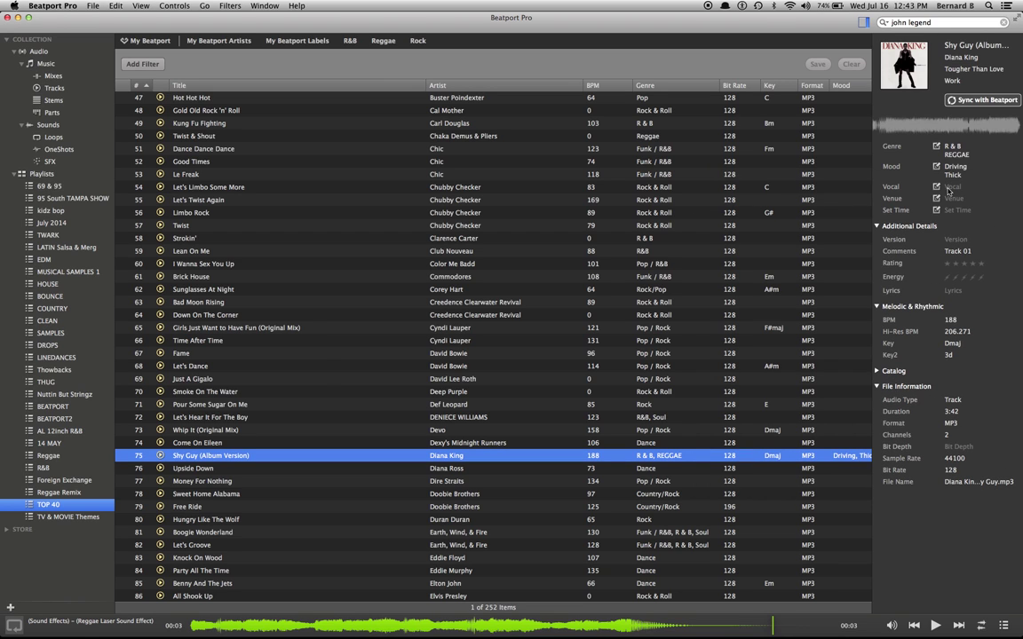
- Dismiss the notification and set Shy Guy's vocal tag to Vocal Female
mouse_move(940, 188)
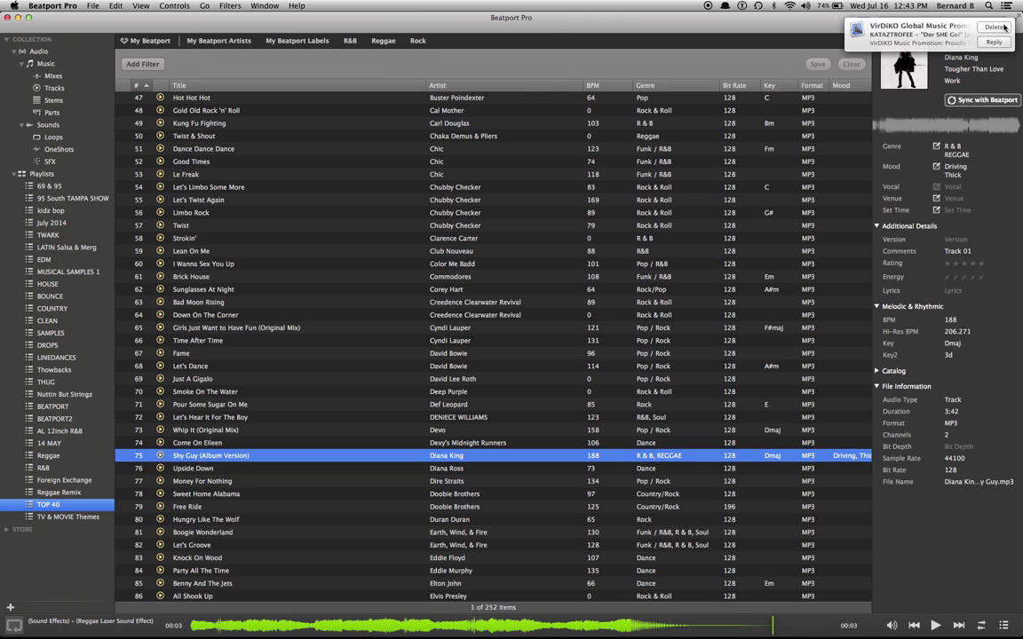
click(996, 26)
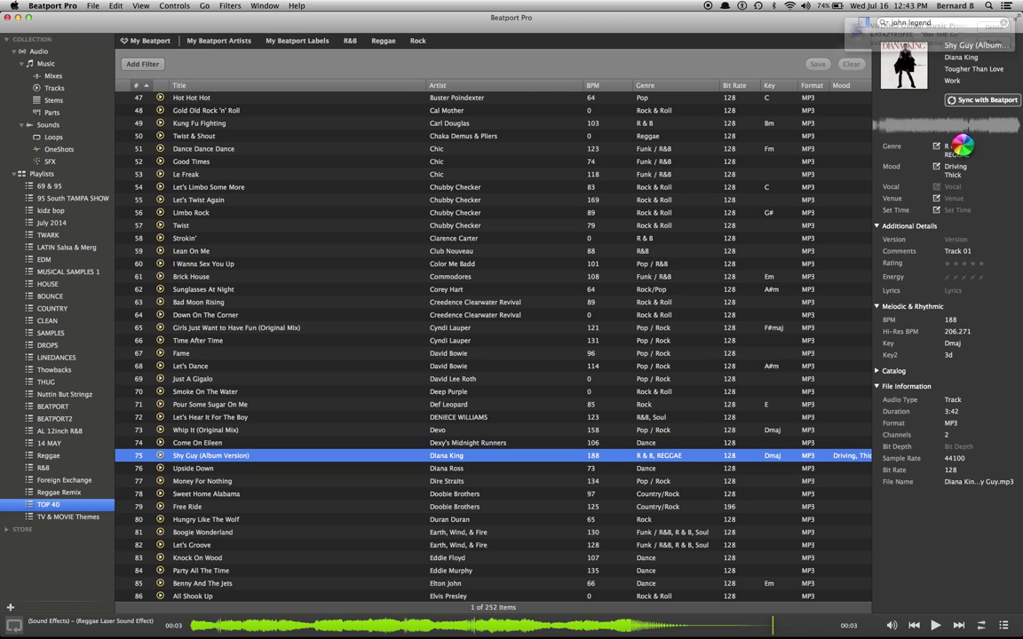
click(936, 186)
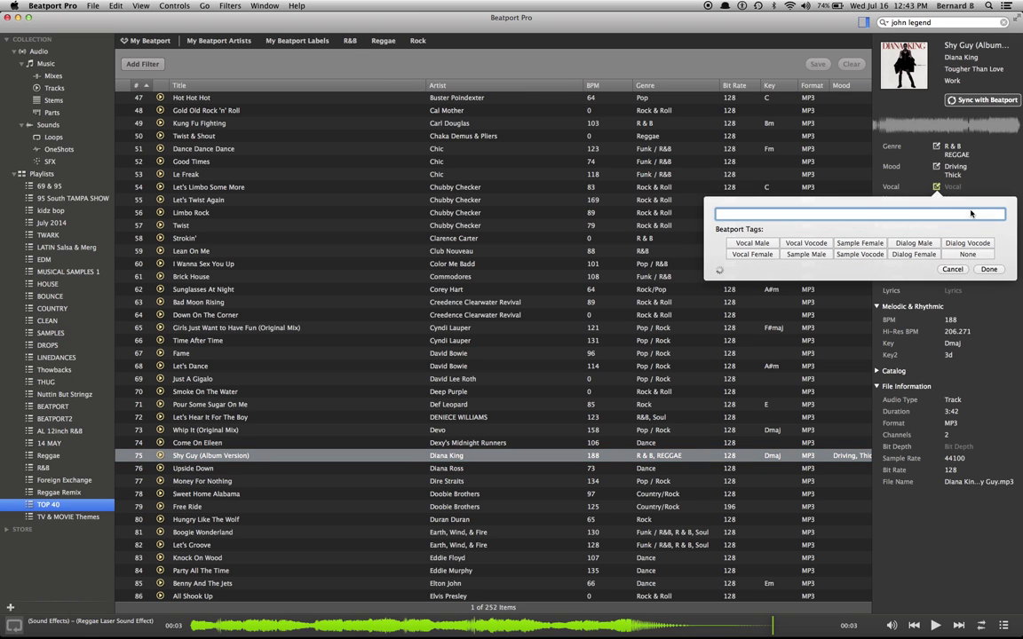
click(755, 255)
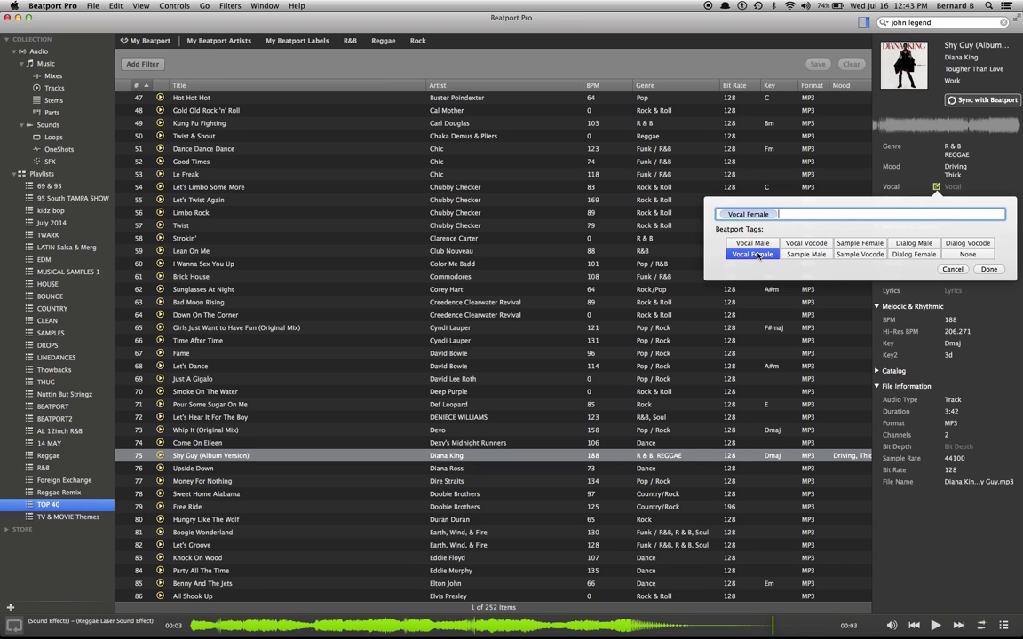
click(986, 270)
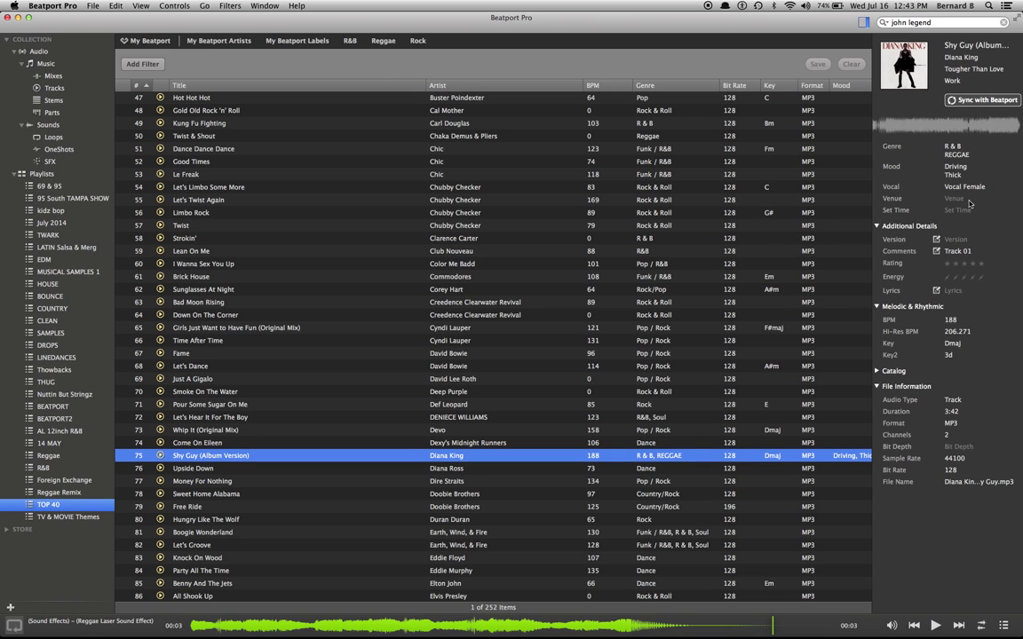
mouse_move(937, 212)
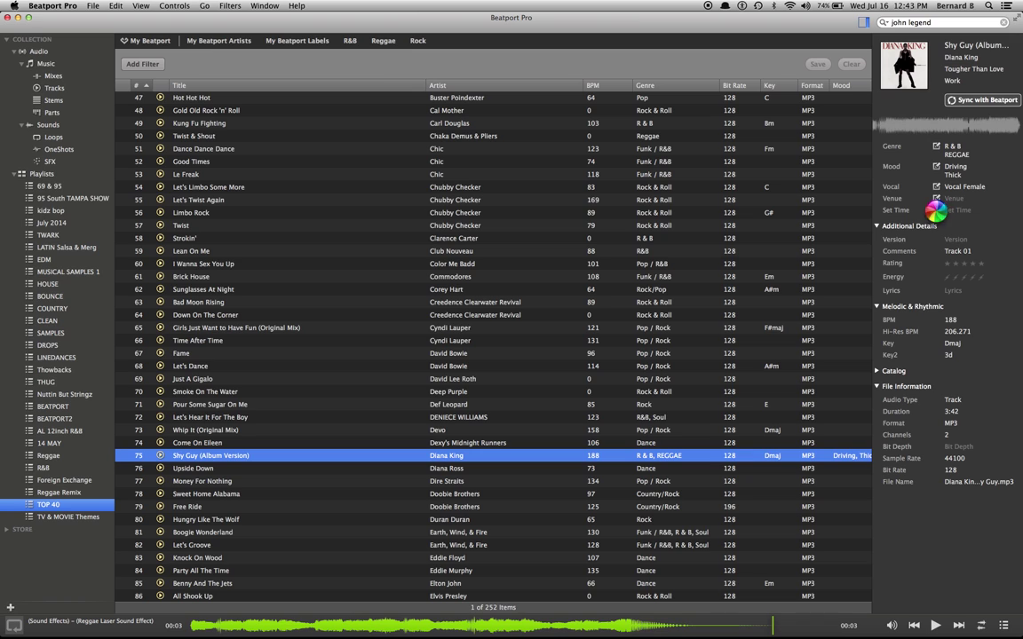
- Tag Shy Guy's Set Time with Opener and Warmup and confirm the selection
click(937, 212)
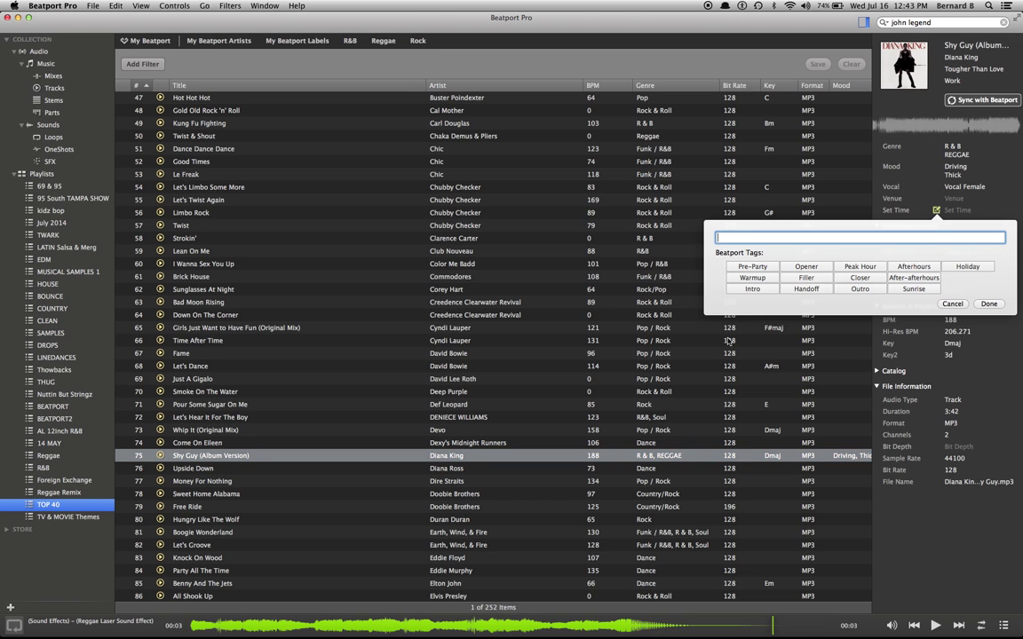
click(762, 268)
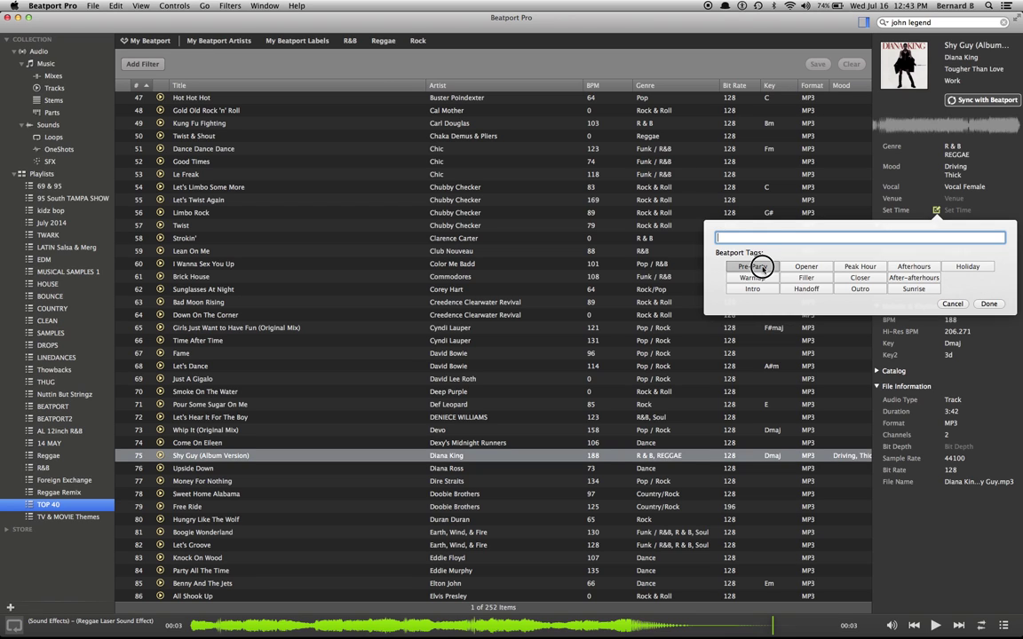
click(806, 268)
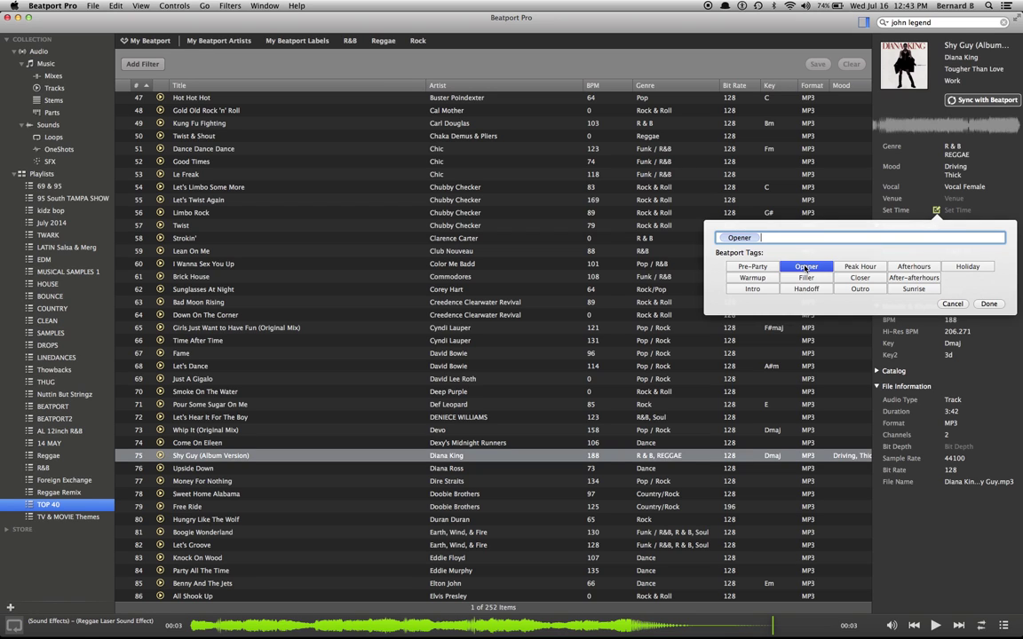
click(753, 278)
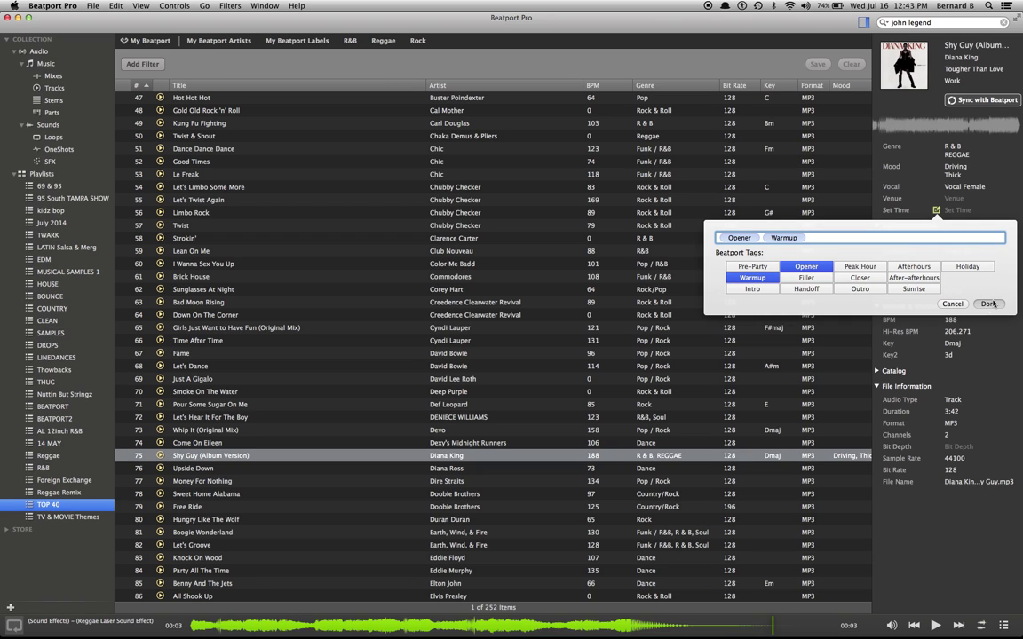
click(988, 304)
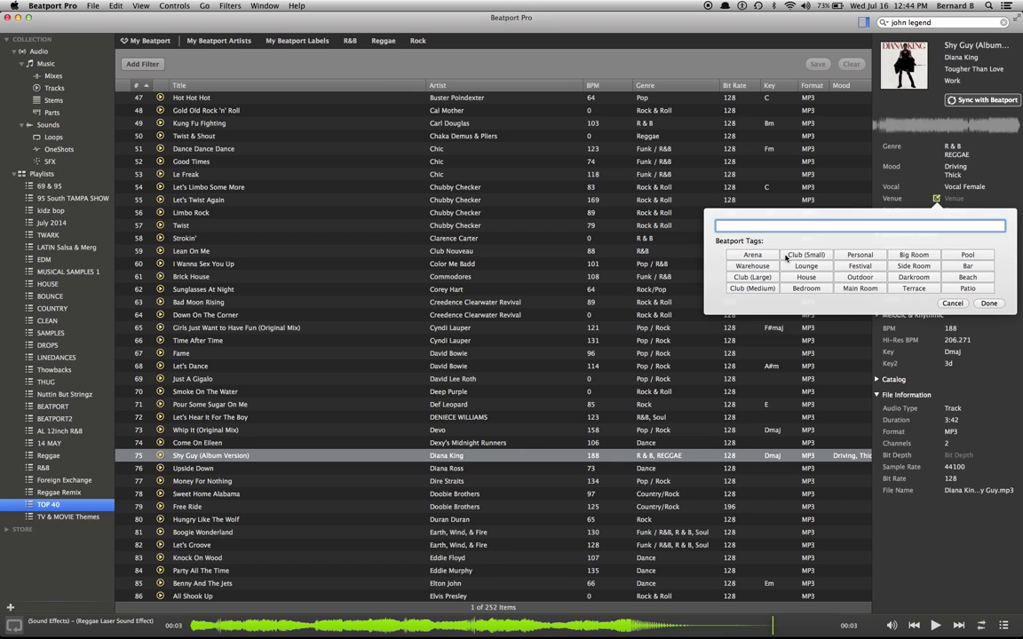
- Add the Bar, Pool, Personal, Terrace, Patio and Beach venue tags to Shy Guy and confirm
click(968, 267)
click(963, 255)
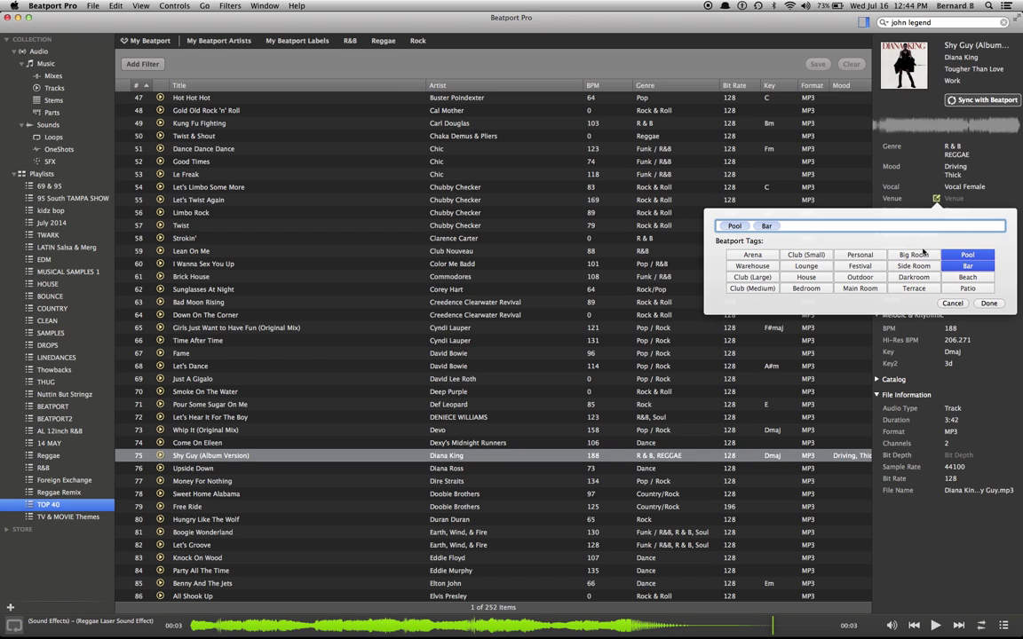
click(856, 256)
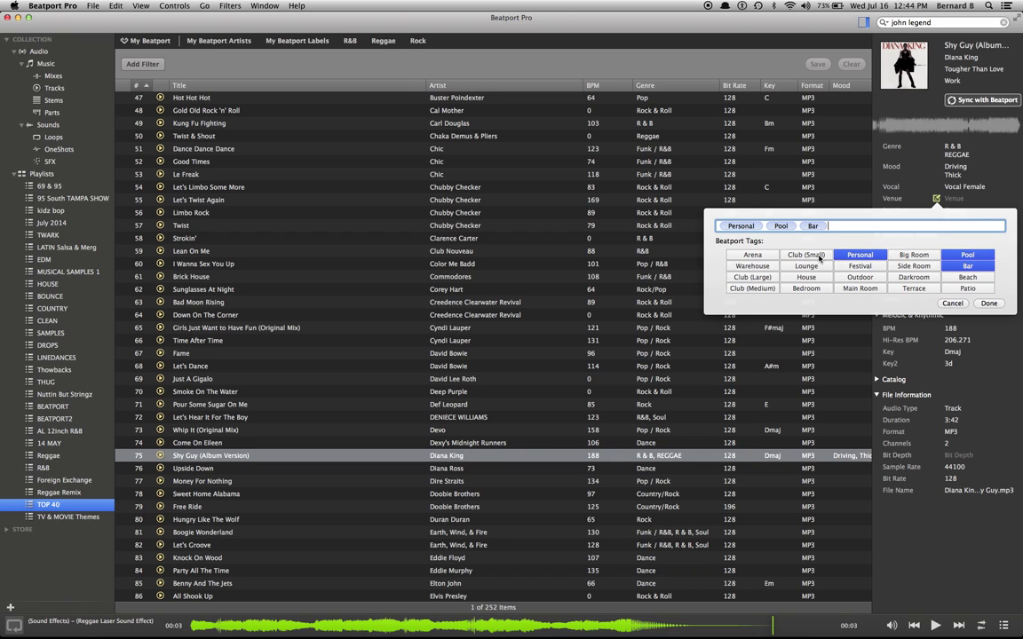
click(914, 289)
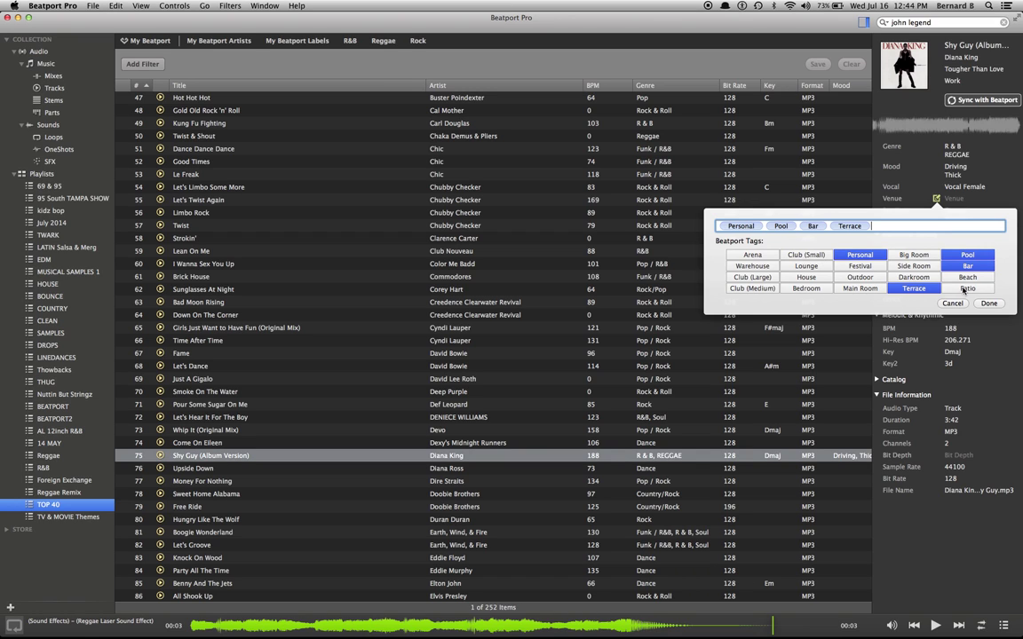
click(966, 289)
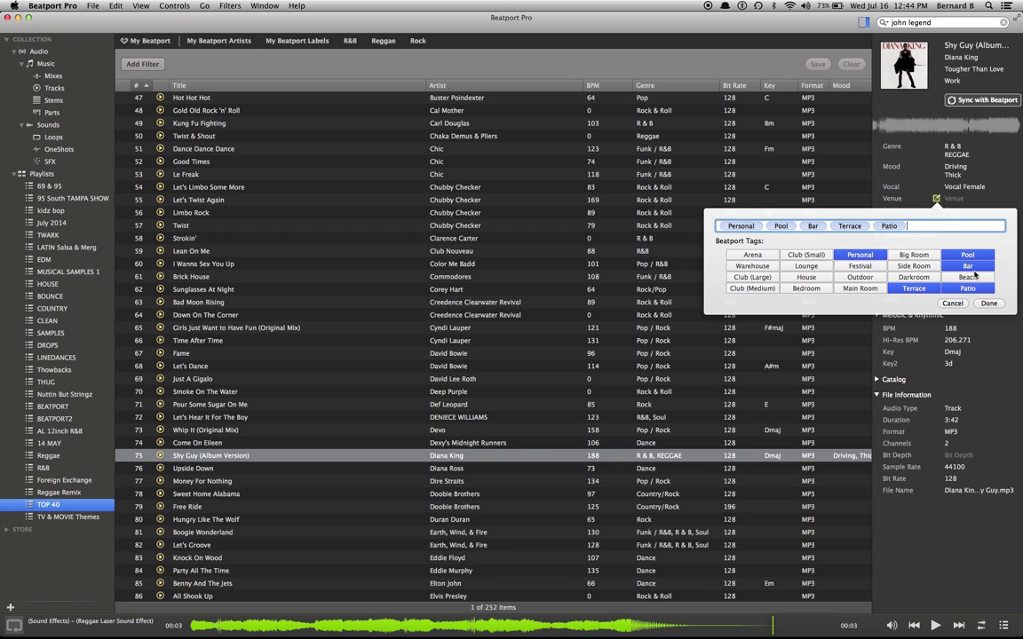
click(970, 277)
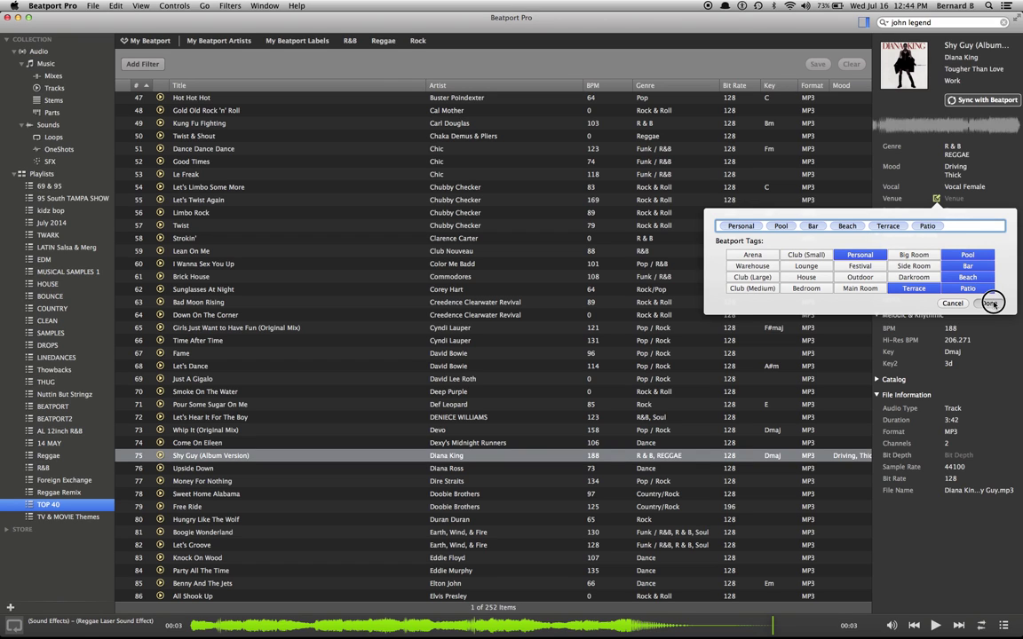
click(990, 304)
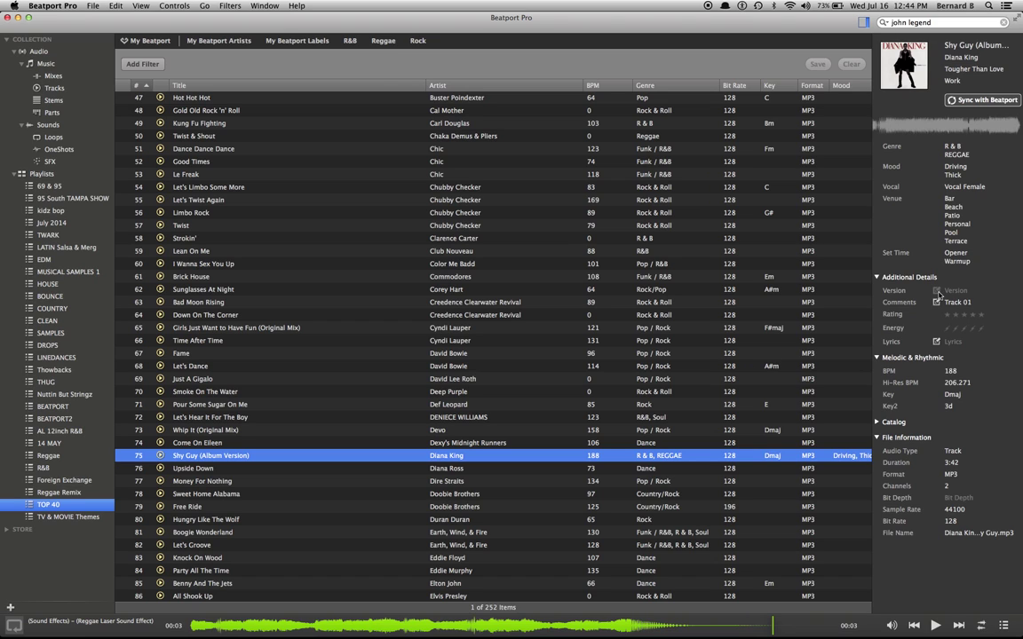
- Set Shy Guy's version tag to Mastered and give the track a four-star rating
click(938, 293)
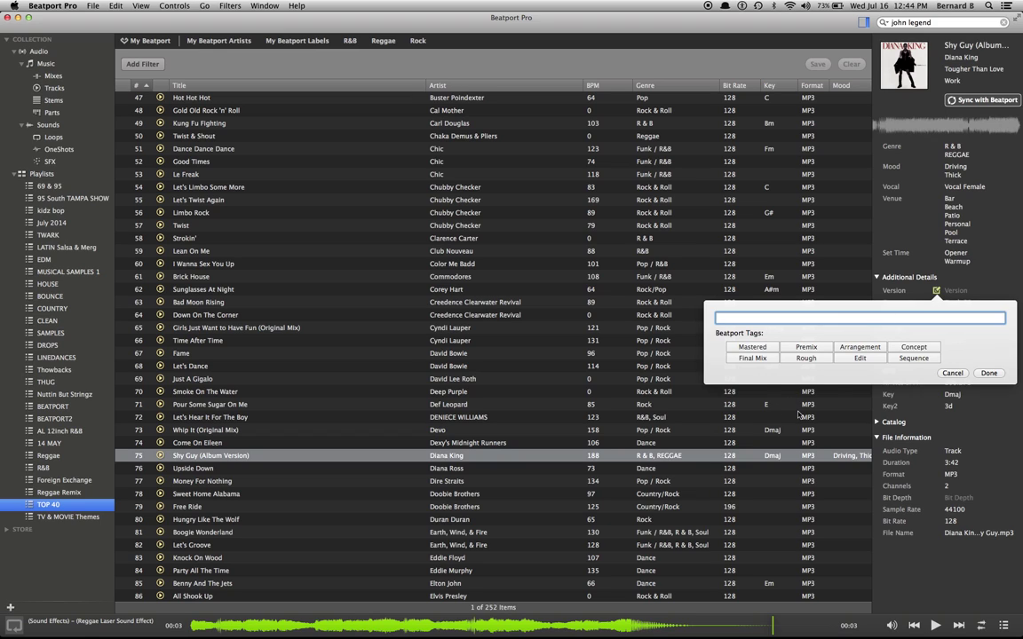
click(758, 346)
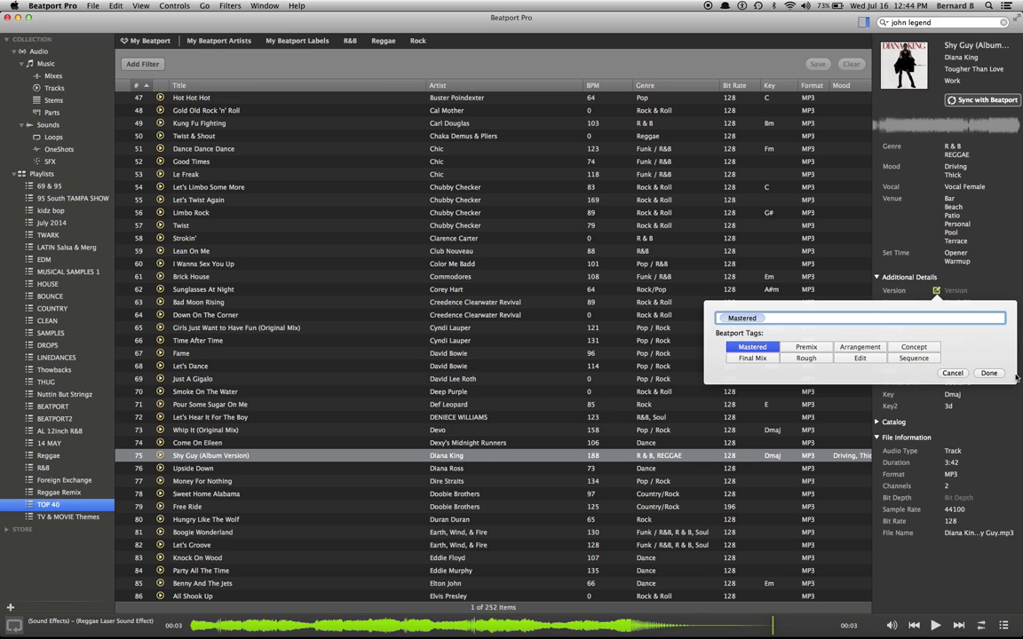
click(989, 373)
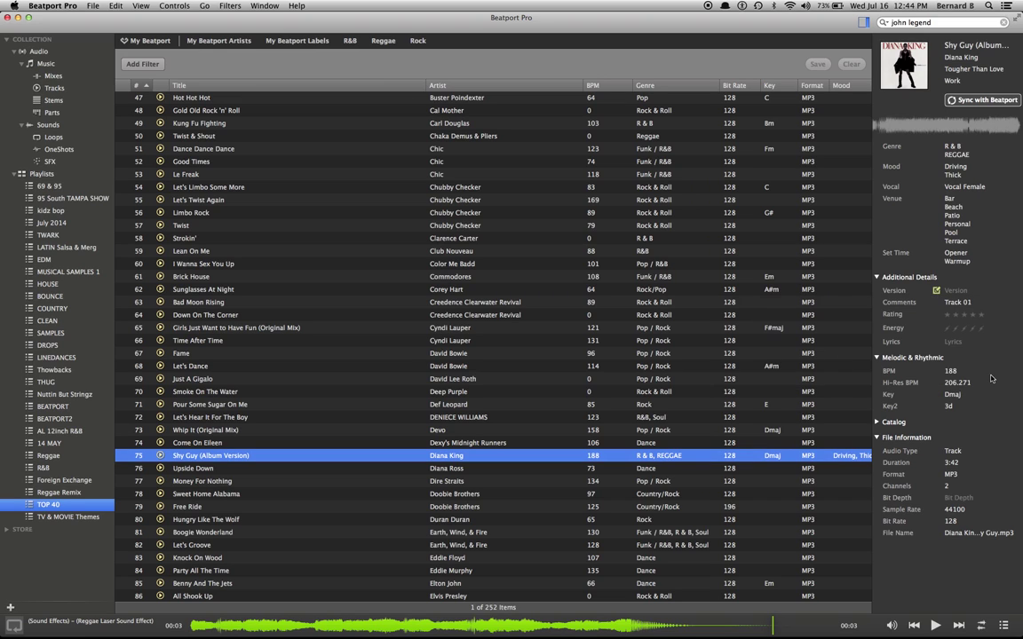
click(975, 317)
click(348, 45)
click(348, 44)
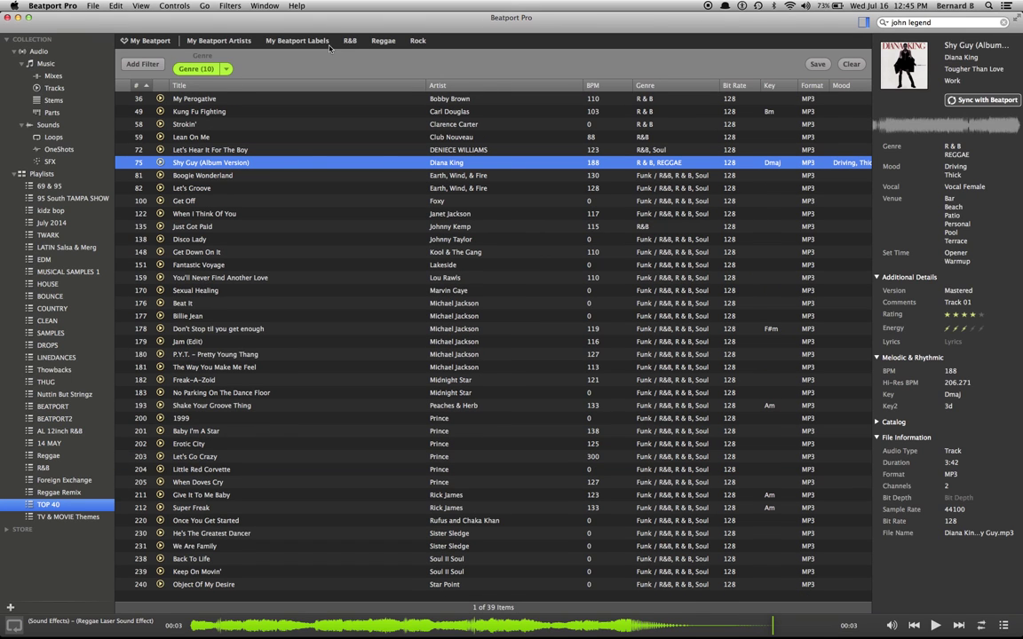
click(227, 73)
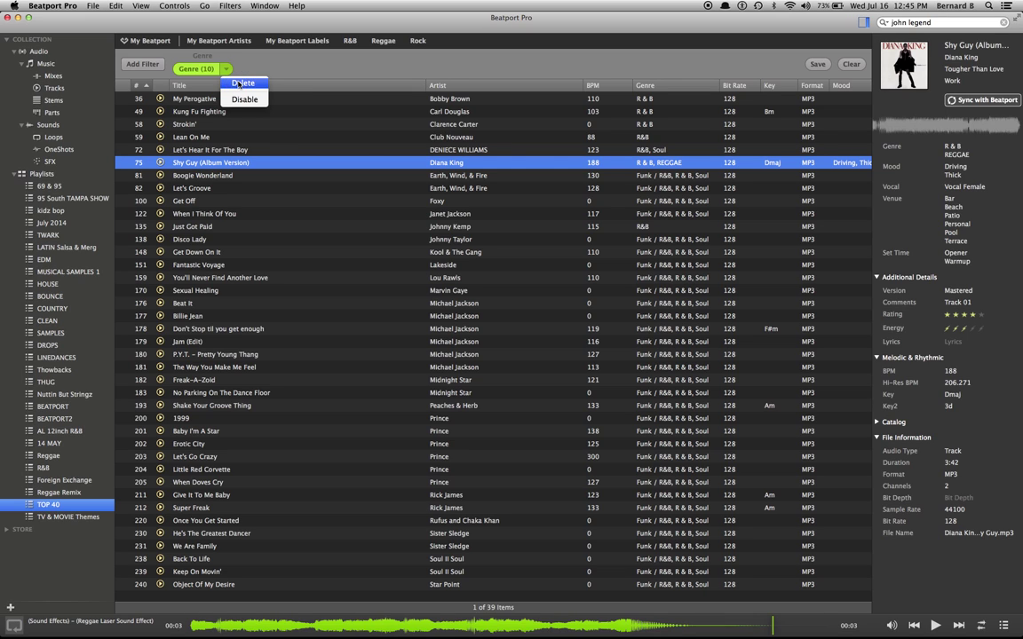
click(238, 83)
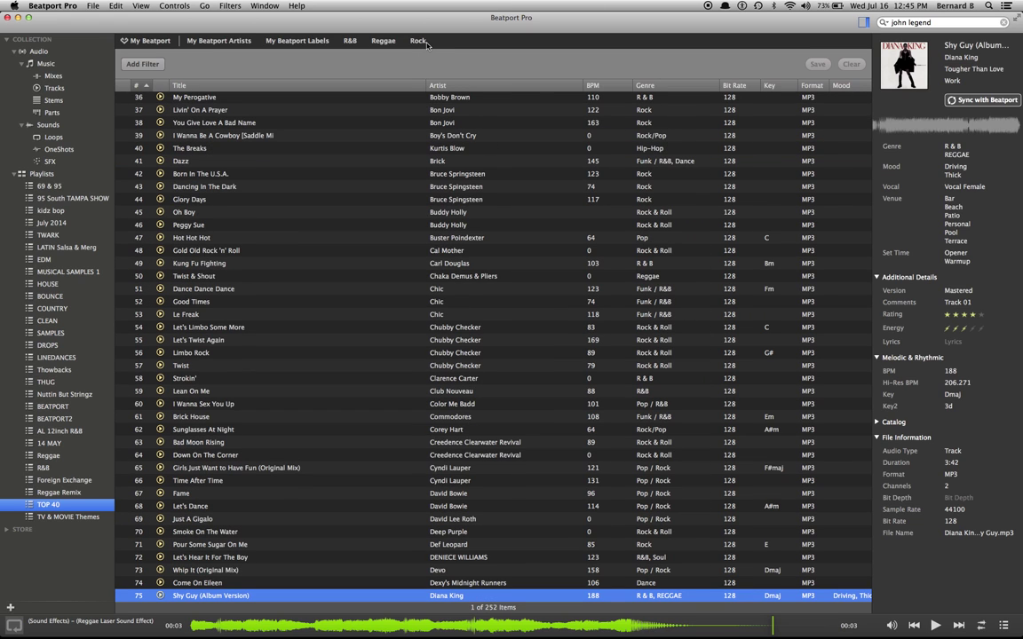
click(389, 44)
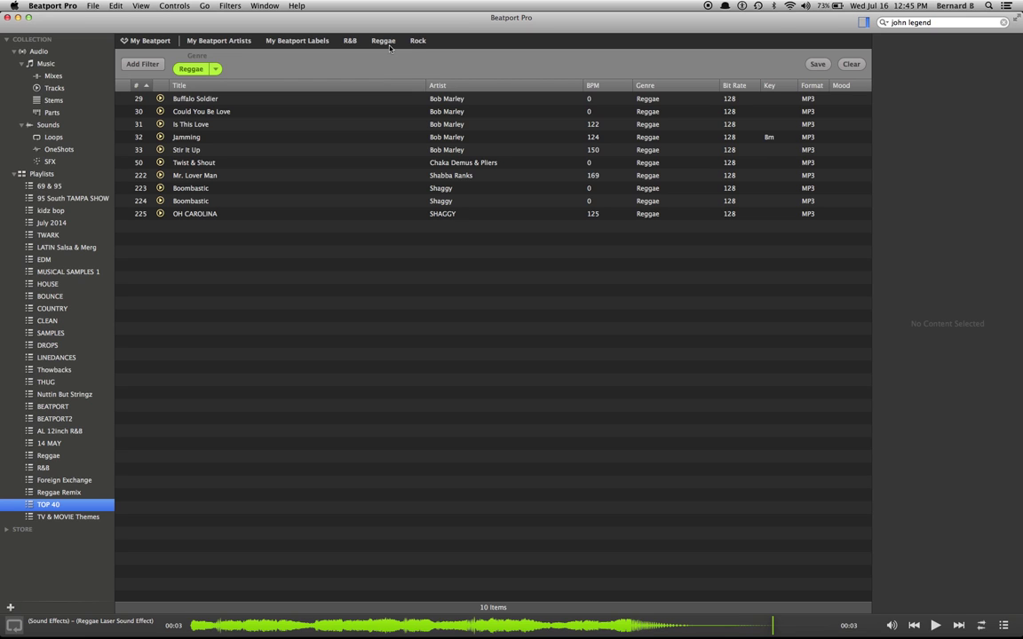
click(216, 70)
click(233, 83)
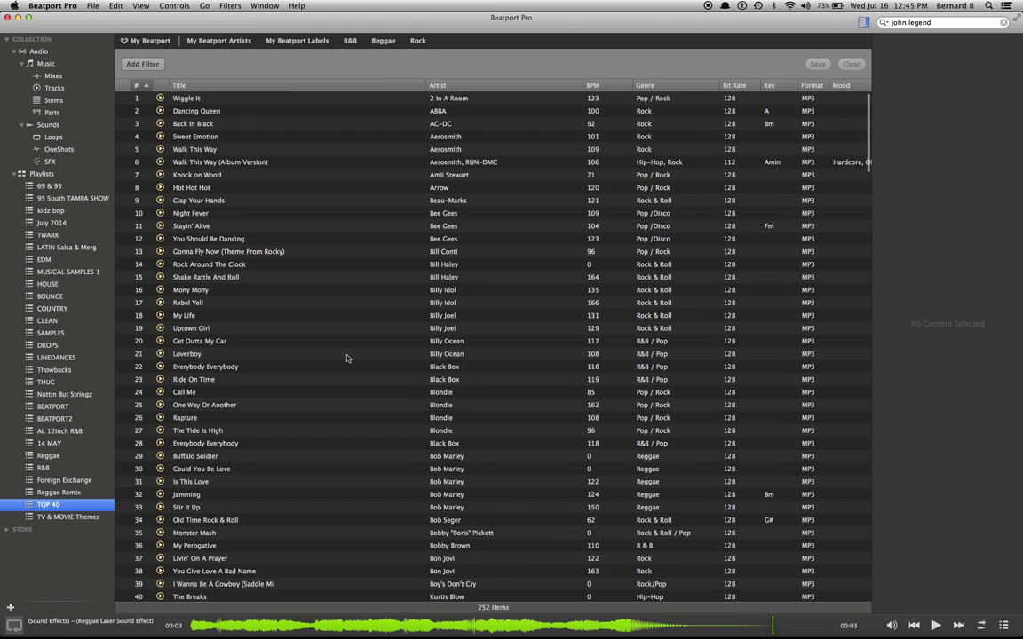
scroll(347, 358, down, 12)
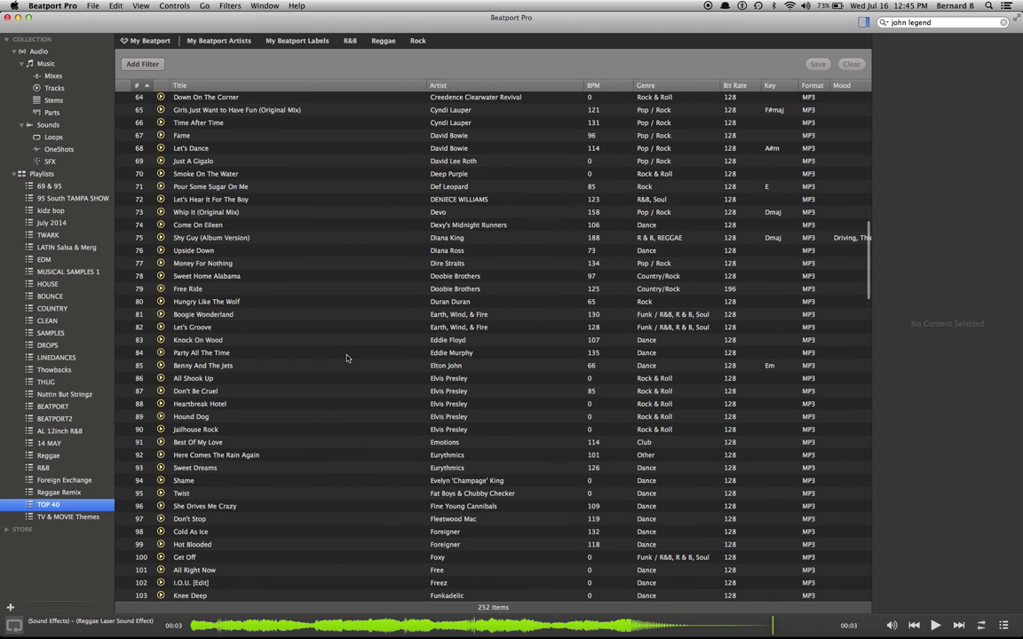